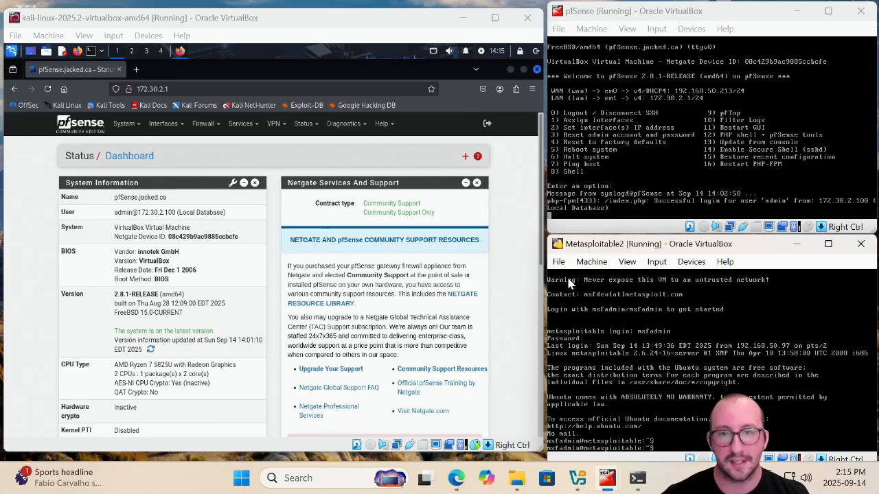
# Ping the pfSense WAN address 192.168.50.213 from the Windows Command Prompt
pyautogui.click(636, 481)
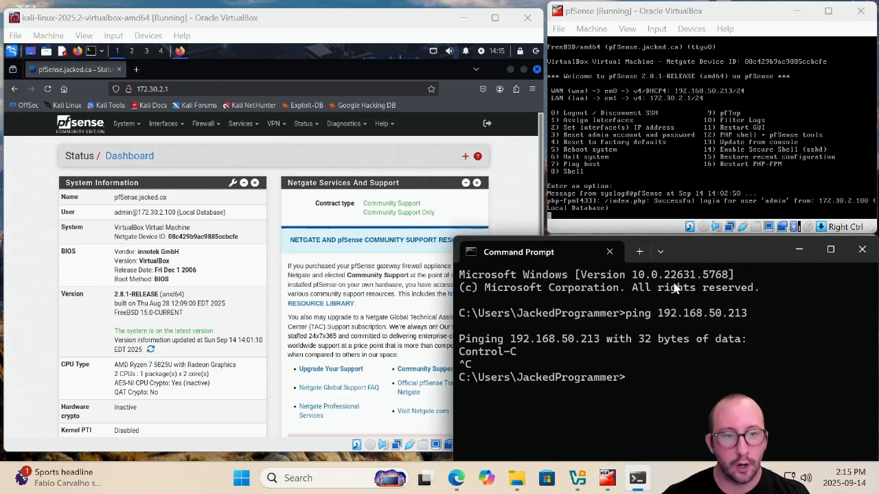
pyautogui.moveTo(697, 260); pyautogui.dragTo(324, 150)
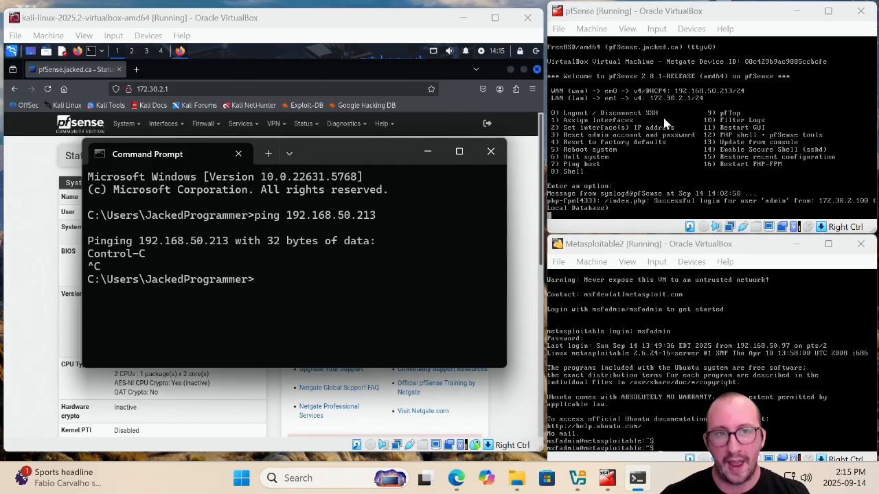
pyautogui.write('ping')
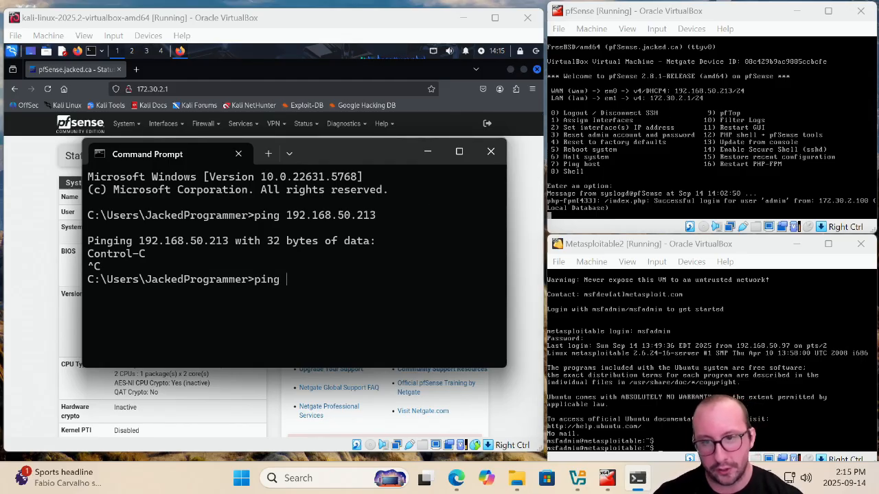
pyautogui.write('192.168.50.213')
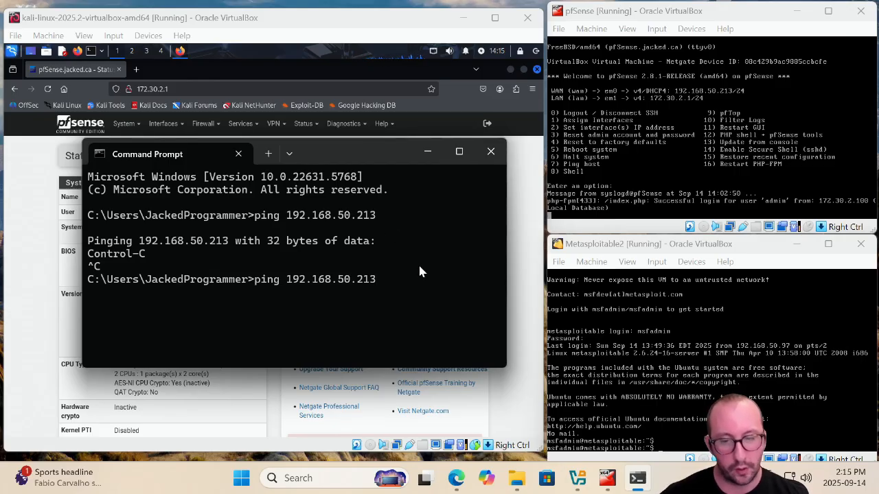
pyautogui.press('Return')
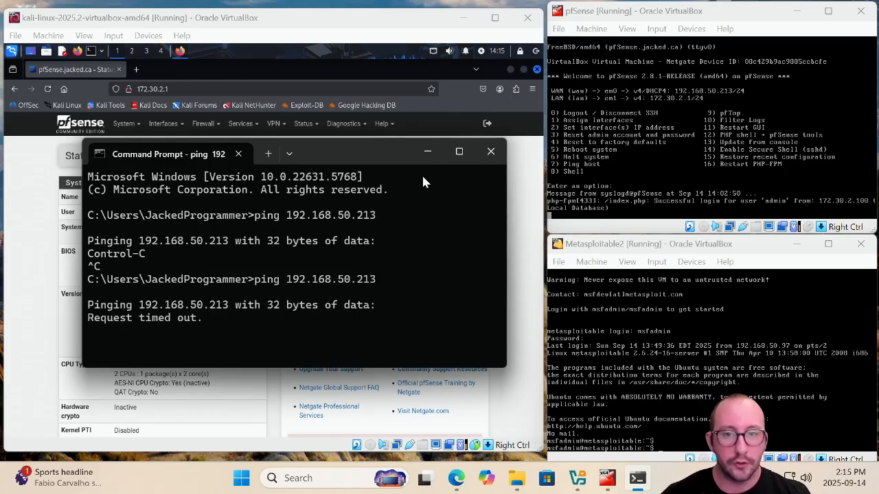
# Open the pfSense firewall rules for the LAN interface
pyautogui.click(432, 159)
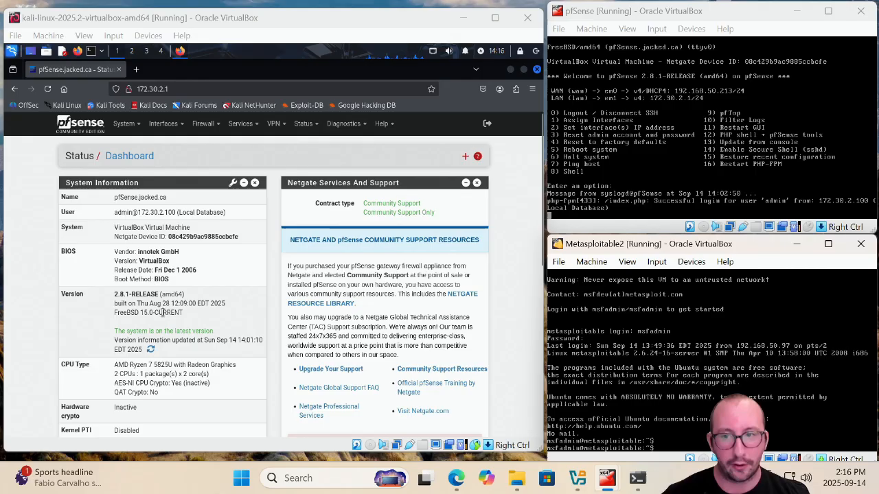
pyautogui.click(204, 123)
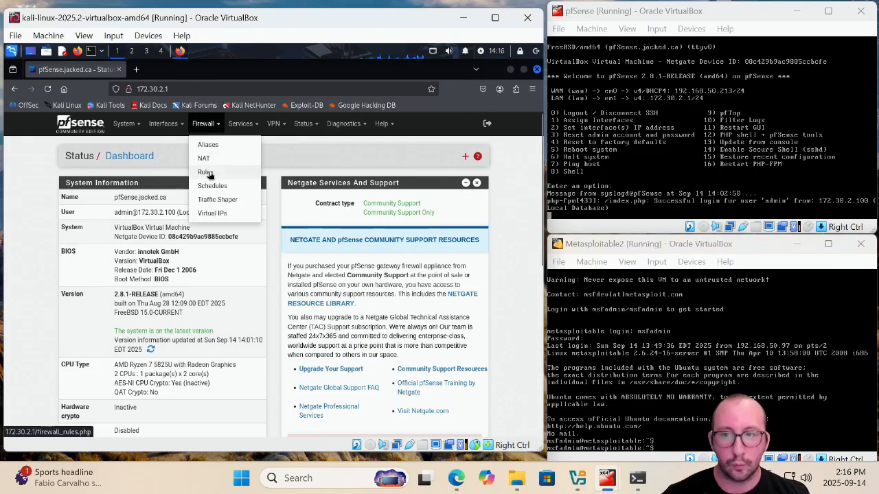
pyautogui.click(209, 173)
pyautogui.click(129, 187)
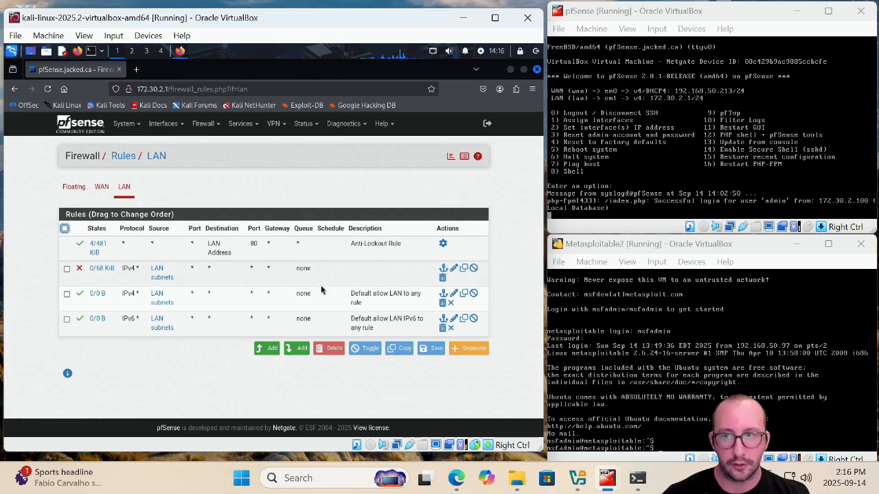
# Start a new NAT port forward rule on the WAN interface and review its protocol options
pyautogui.click(213, 124)
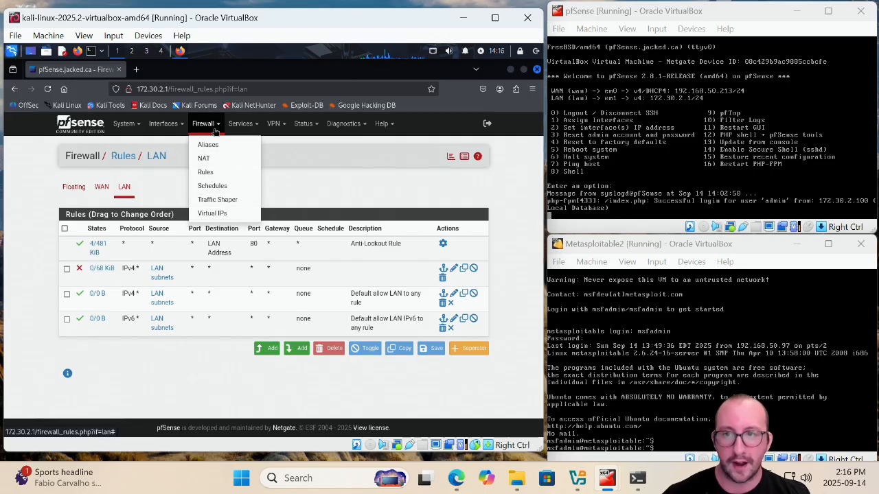
pyautogui.click(215, 162)
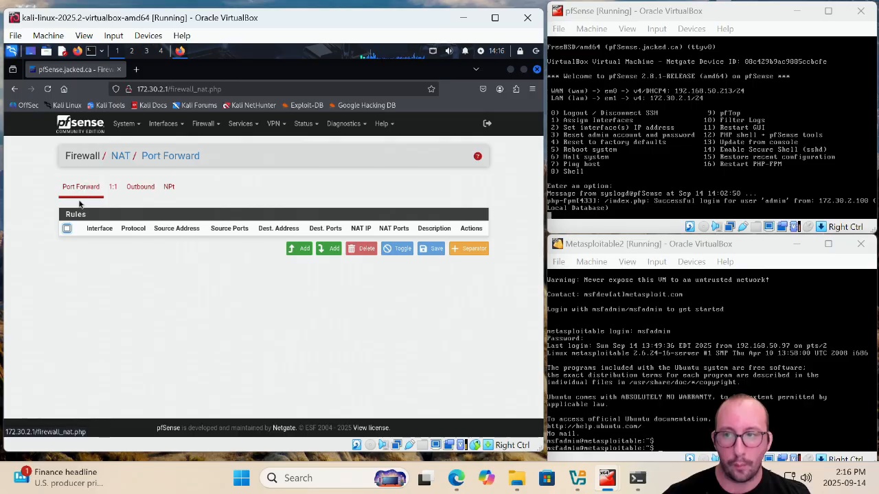
pyautogui.click(298, 252)
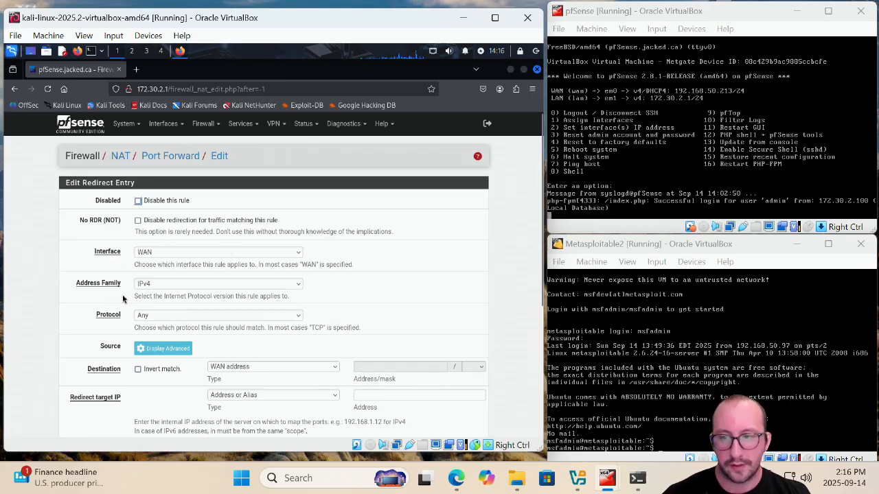
pyautogui.scroll(-1, 121, 295)
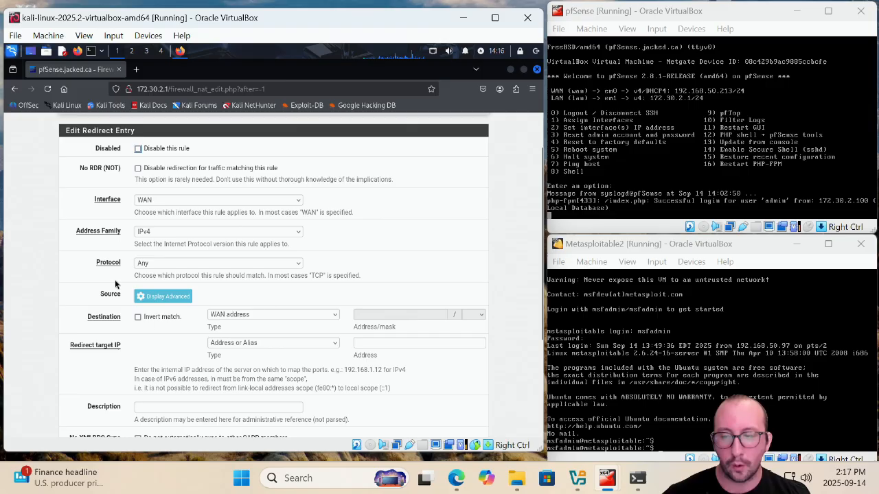
pyautogui.click(172, 265)
pyautogui.click(171, 265)
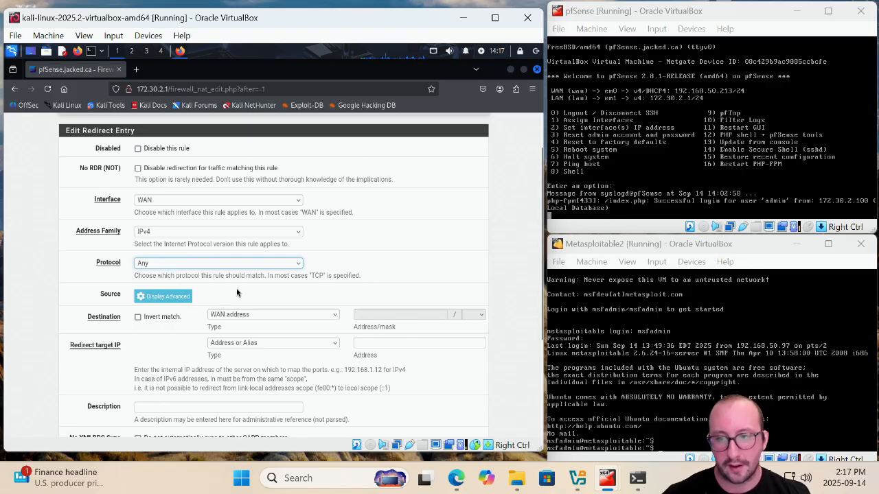
pyautogui.scroll(-3, 236, 289)
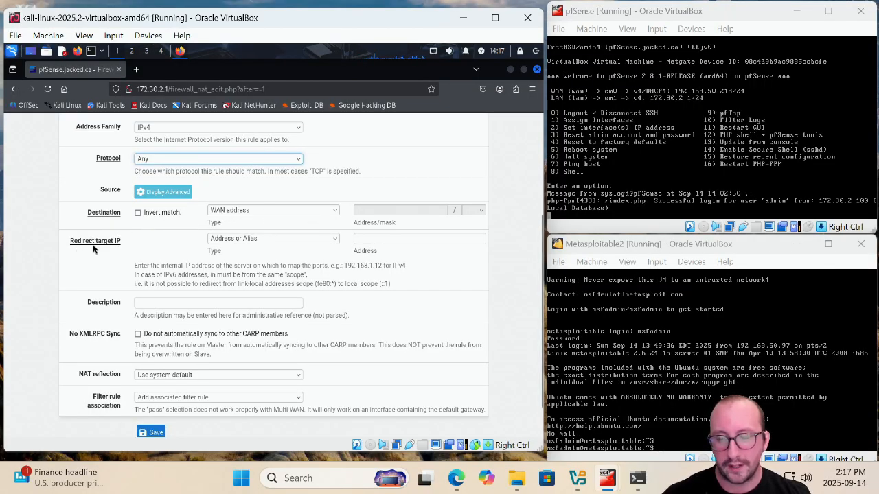
pyautogui.click(407, 240)
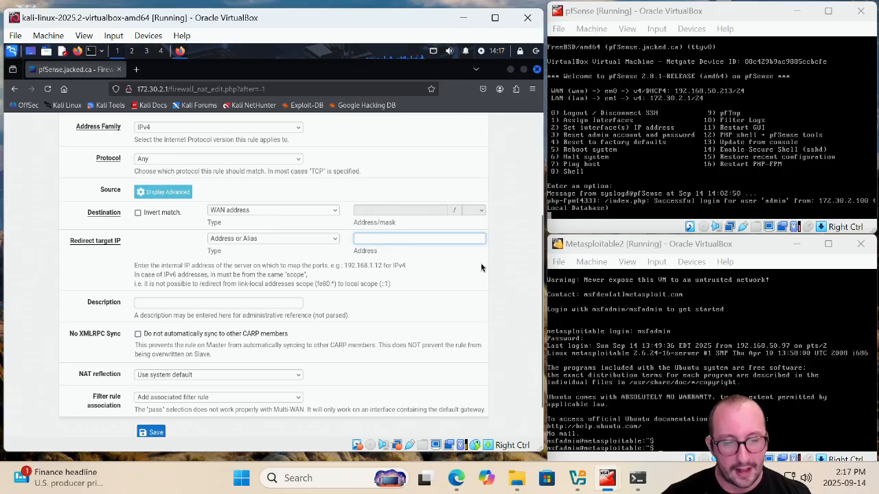
# Run ifconfig in the Metasploitable2 VM to find its IP address
pyautogui.click(702, 439)
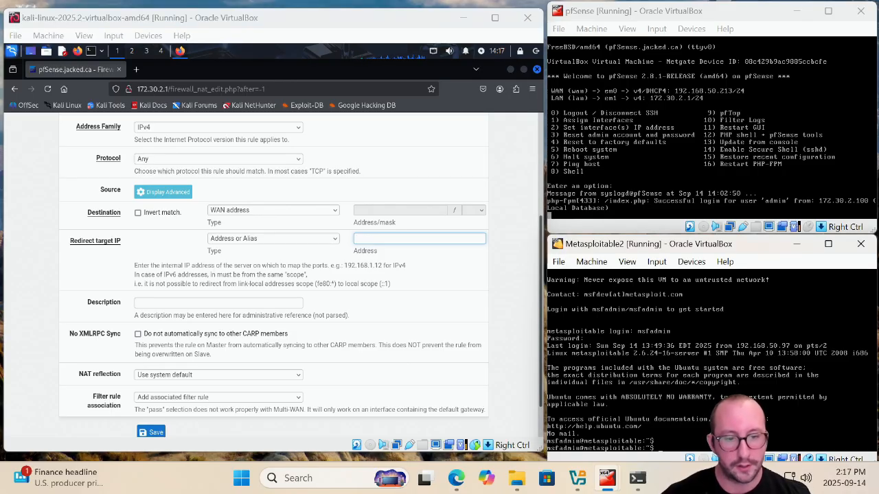
pyautogui.write('ifconfig')
pyautogui.press('Return')
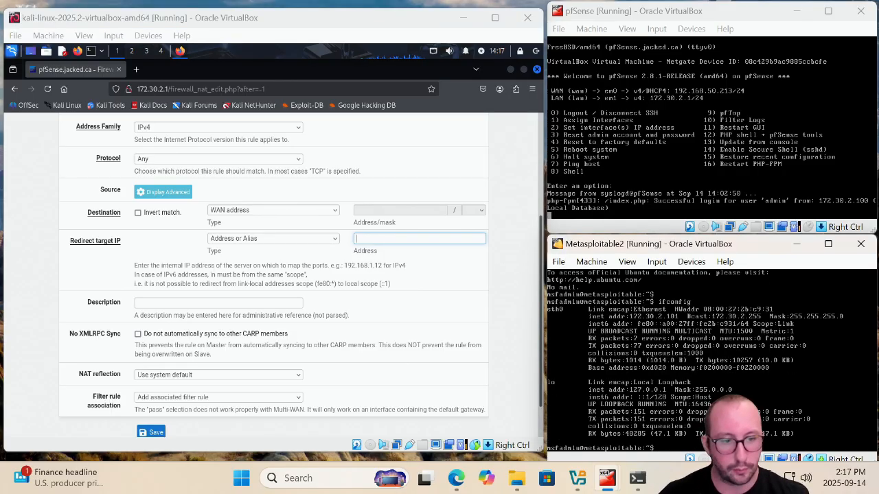
pyautogui.press('Control_R')
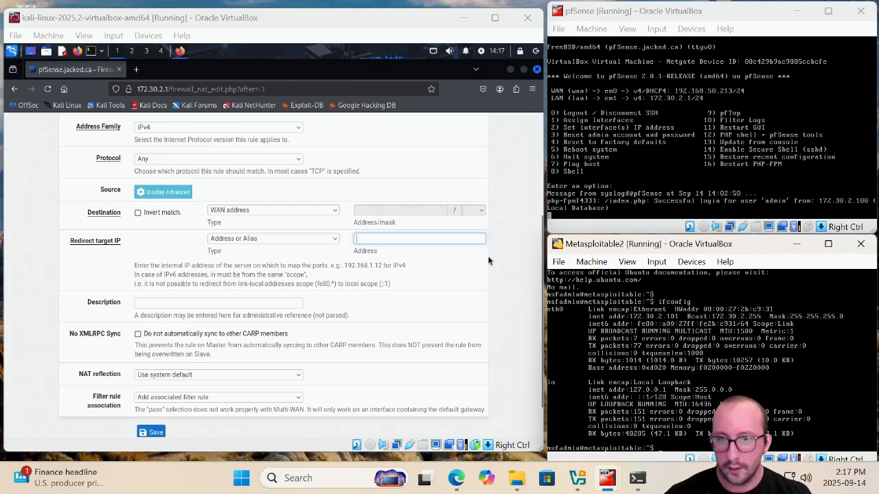
# Set the port forward's redirect target IP to 172.30.2.101, save the rule and apply the changes
pyautogui.click(466, 239)
pyautogui.write('172.30.2.101')
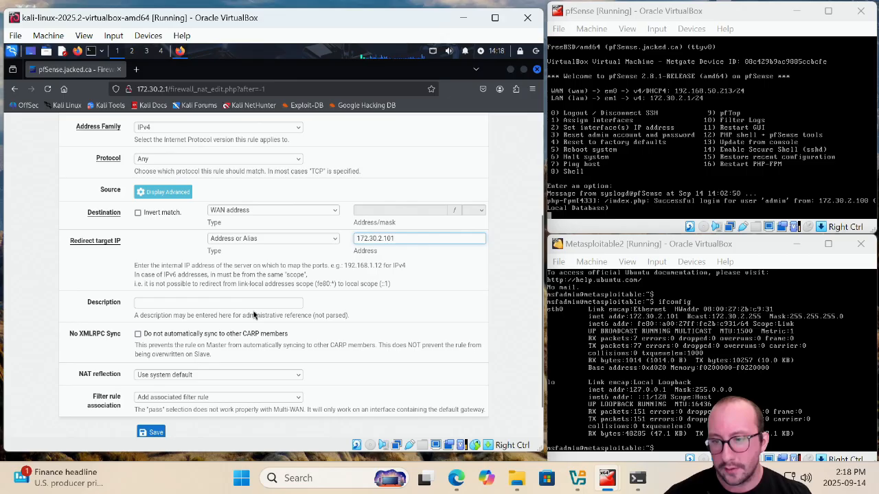
pyautogui.scroll(5, 300, 318)
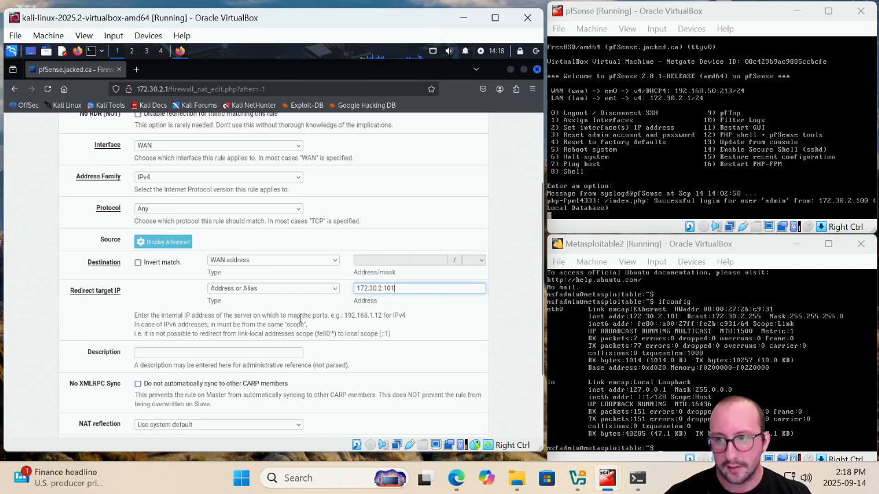
pyautogui.scroll(-7, 206, 357)
pyautogui.click(153, 388)
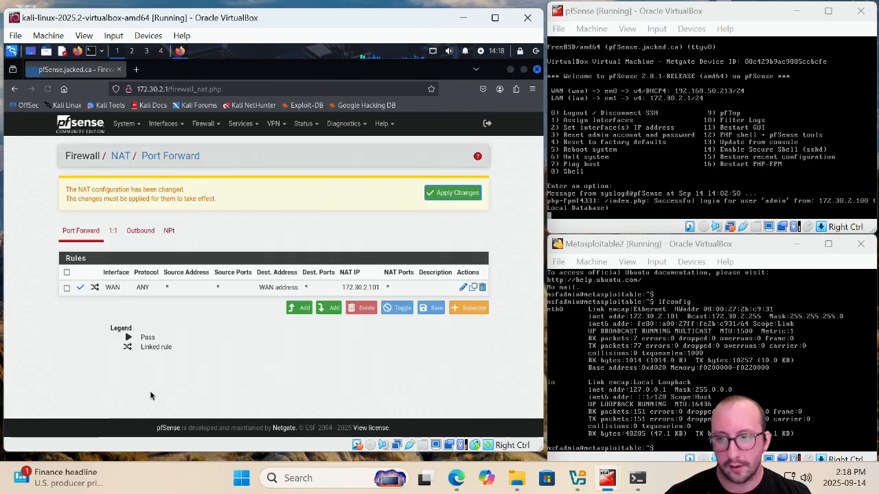
pyautogui.click(451, 198)
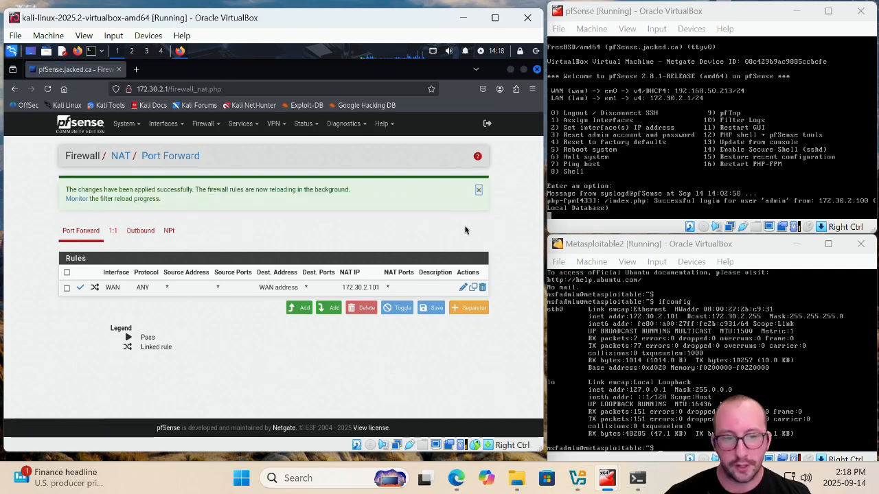
# Rerun the ping to 192.168.50.213 in the Command Prompt
pyautogui.click(638, 479)
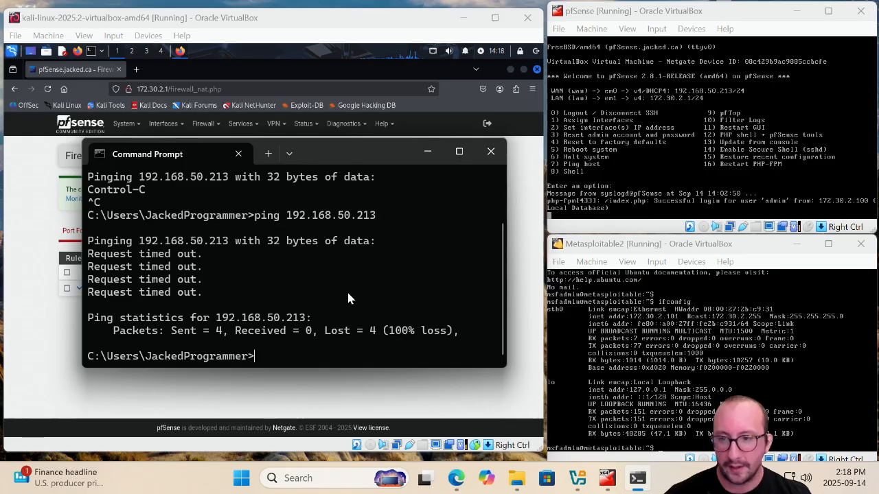
pyautogui.press('Up')
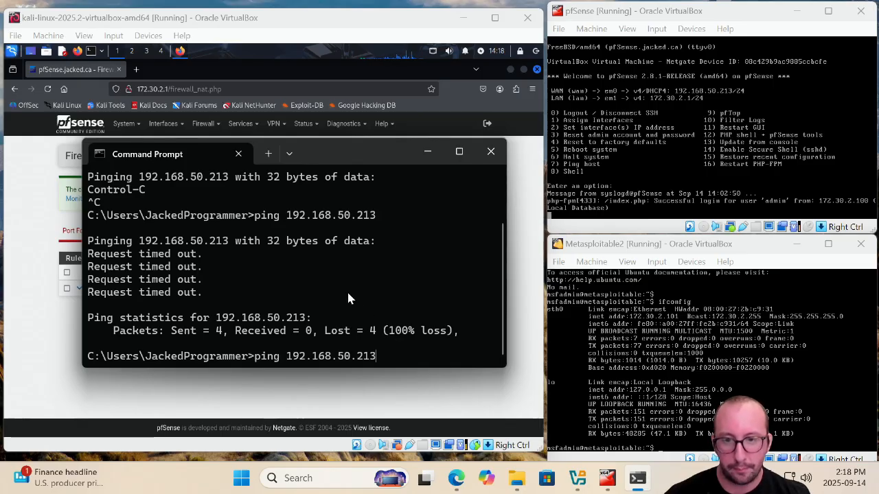
pyautogui.press('Return')
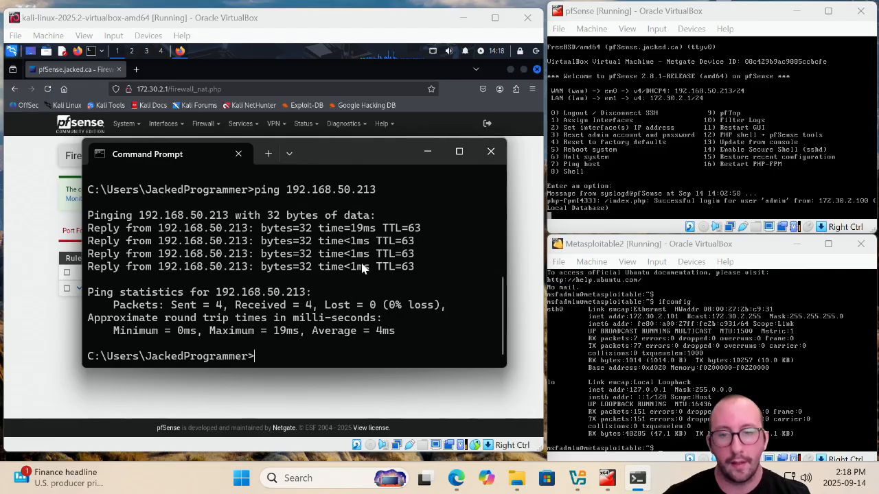
# Switch to the Edge browser and search Google for putty
pyautogui.click(428, 151)
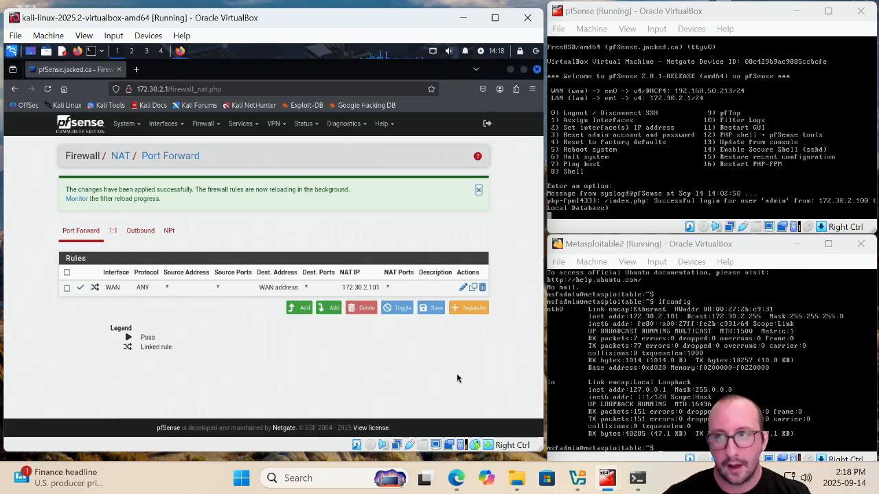
pyautogui.moveTo(455, 481)
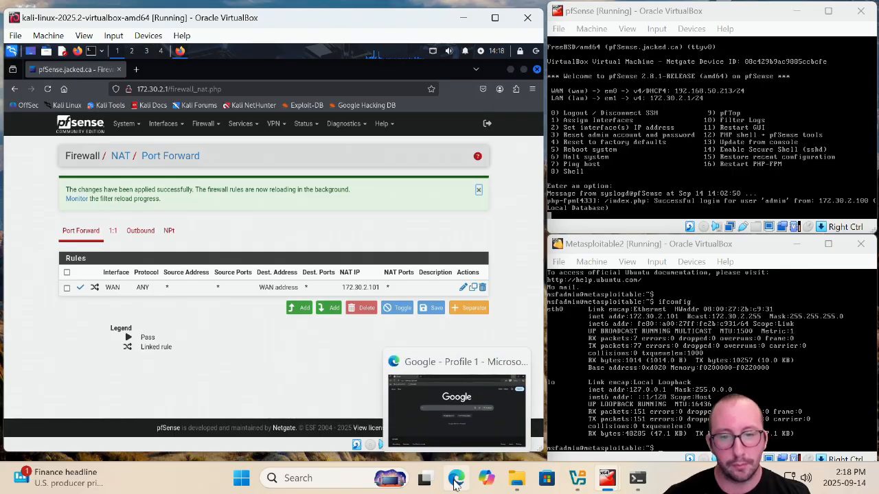
pyautogui.click(456, 481)
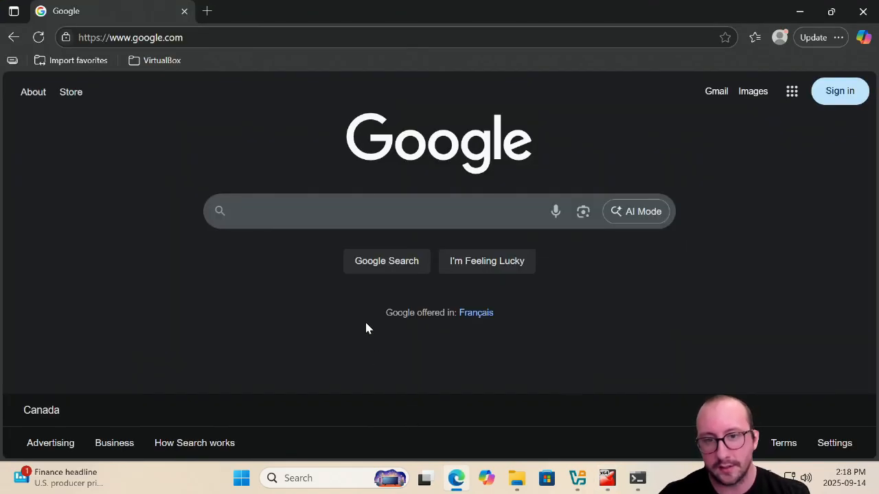
pyautogui.write('putty')
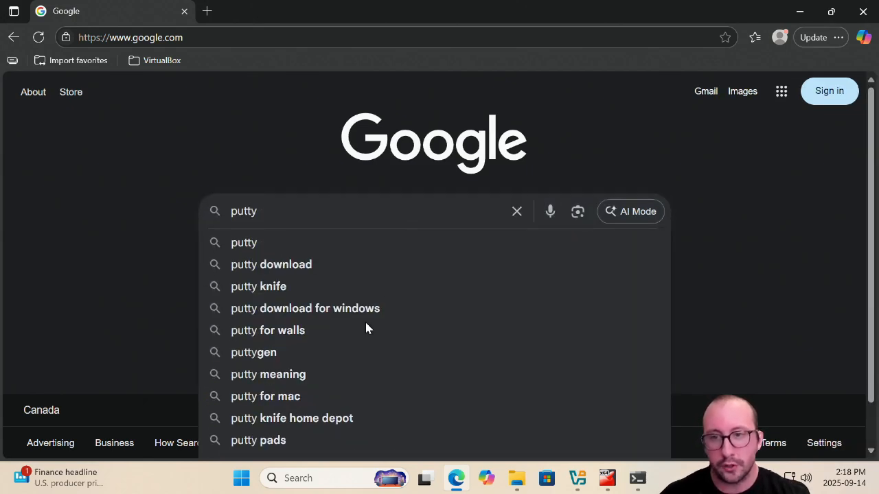
pyautogui.press('Return')
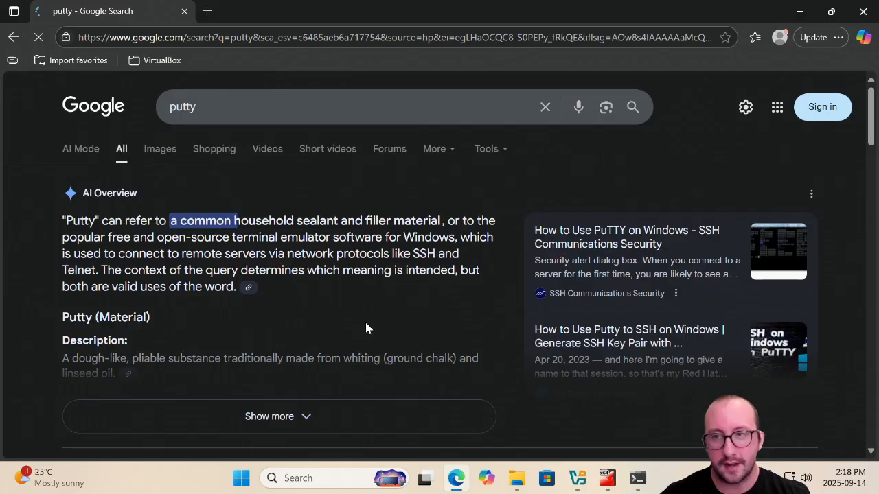
pyautogui.scroll(-3, 334, 275)
pyautogui.scroll(1, 333, 276)
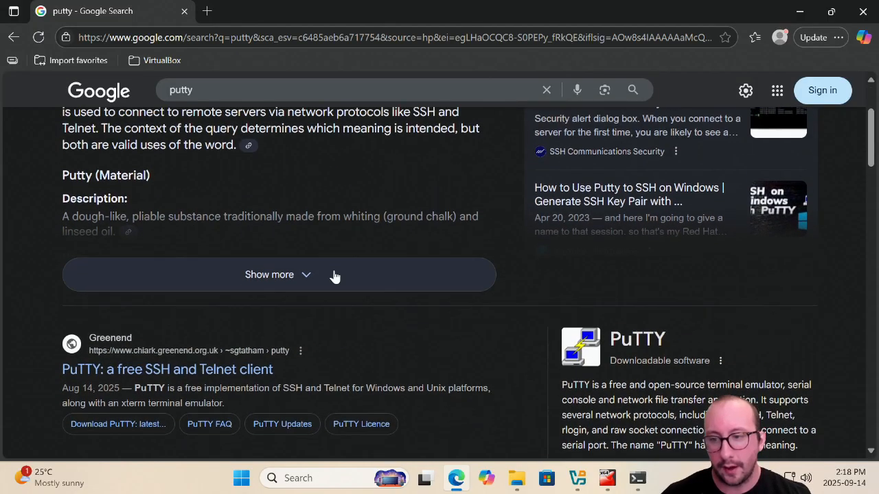
pyautogui.scroll(-2, 334, 276)
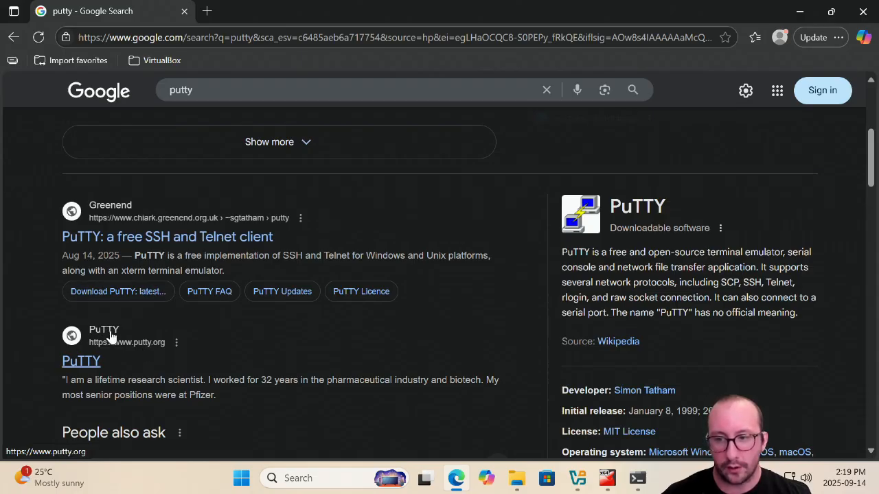
pyautogui.click(111, 336)
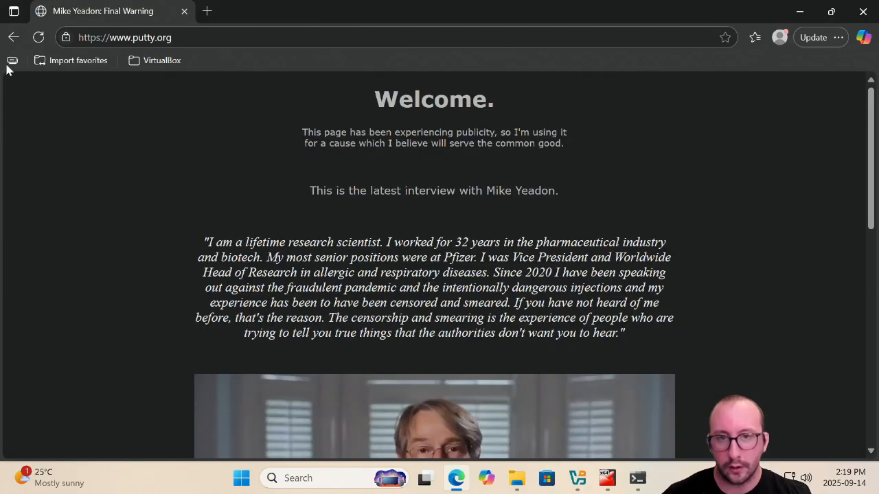
pyautogui.click(13, 37)
# Open the PuTTY: a free SSH and Telnet client result on chiark.greenend.org.uk
pyautogui.click(138, 239)
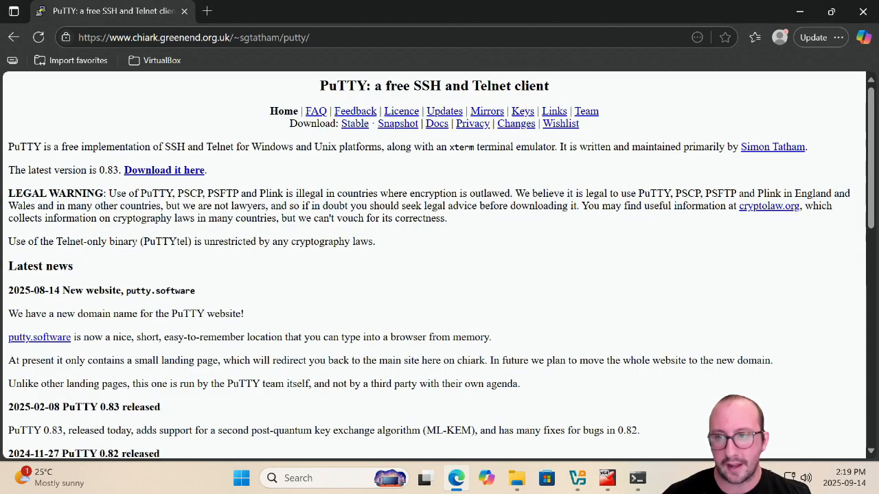
pyautogui.scroll(-1, 176, 236)
pyautogui.scroll(1, 349, 122)
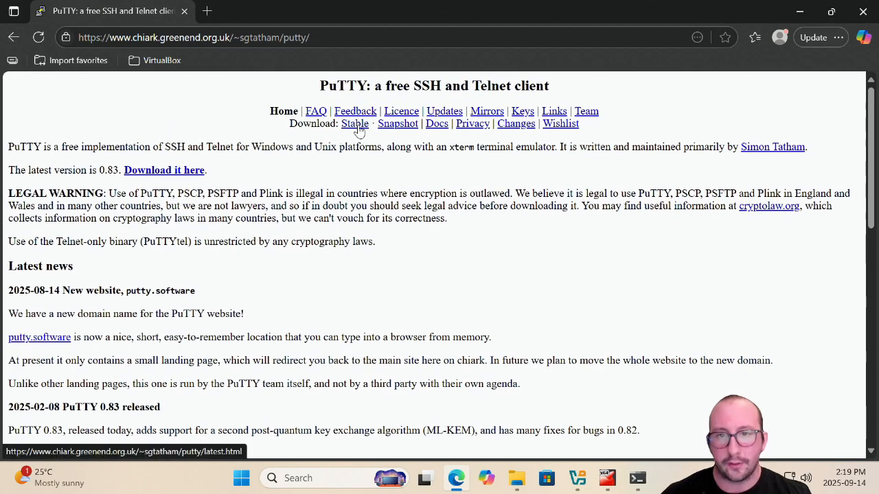
# Open the stable PuTTY download page and review the available package and binary files
pyautogui.click(356, 127)
pyautogui.scroll(-6, 318, 190)
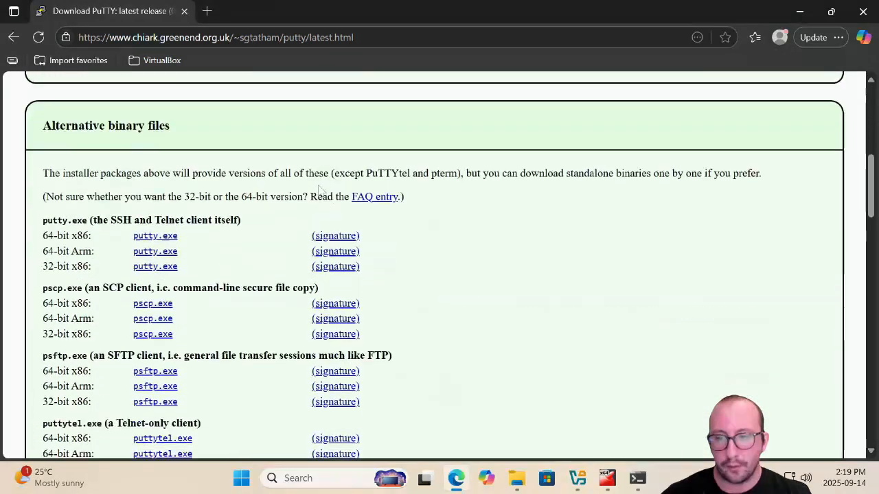
pyautogui.scroll(6, 257, 210)
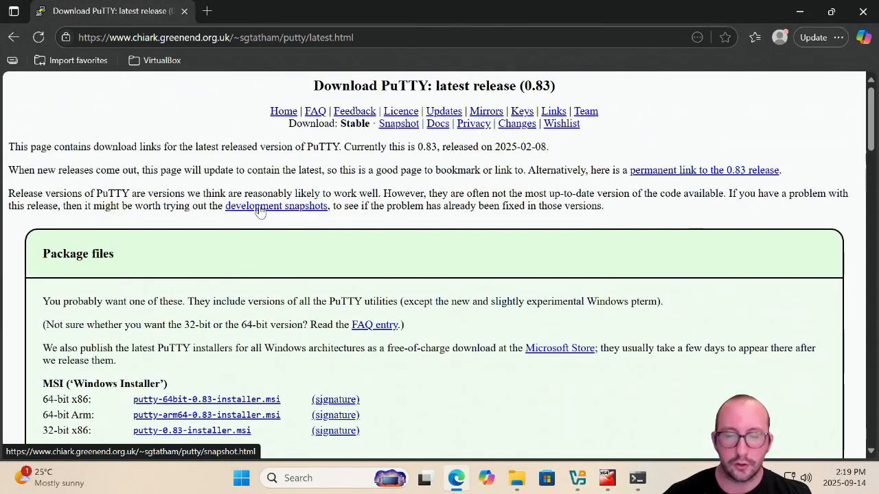
pyautogui.scroll(-5, 260, 211)
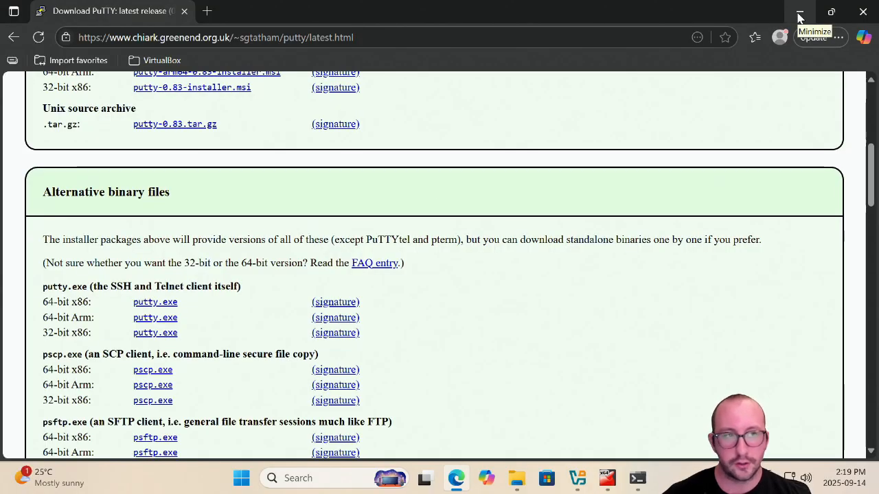
# Minimize the browser and launch the downloaded putty application from the Downloads folder
pyautogui.click(800, 14)
pyautogui.click(517, 477)
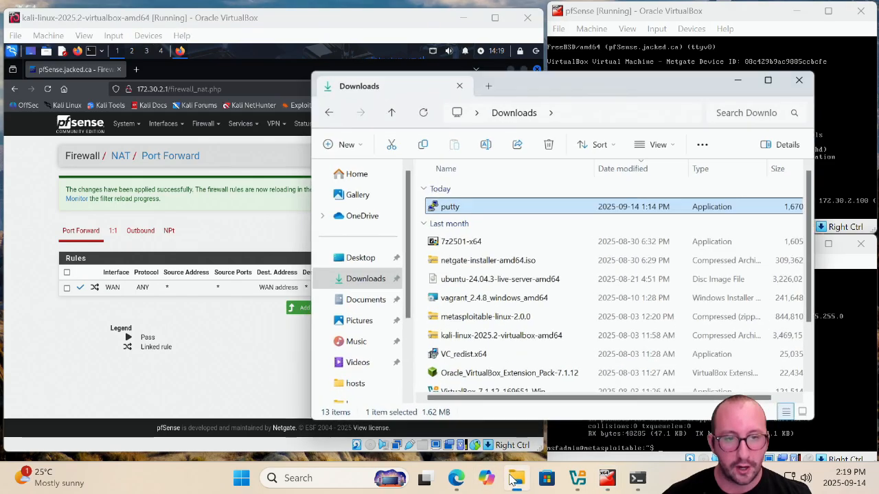
pyautogui.doubleClick(455, 196)
pyautogui.click(748, 61)
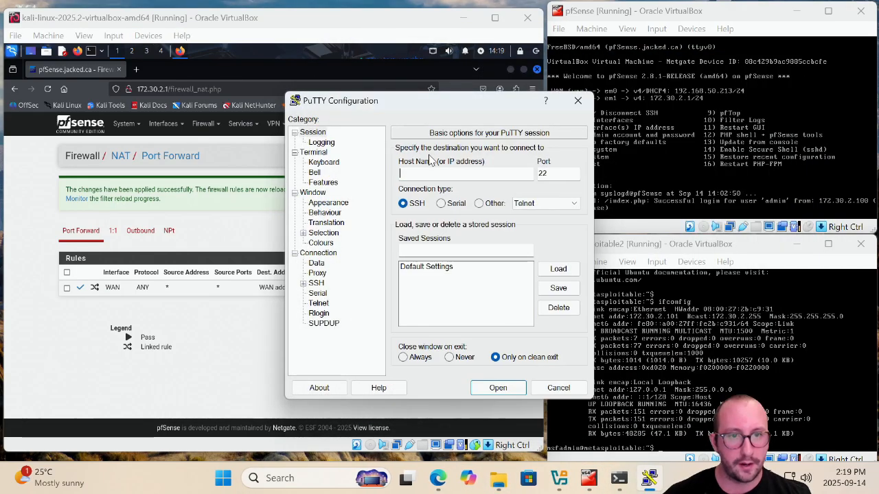
# Open an SSH session in PuTTY to 192.168.50.213 on port 22 and accept the host key
pyautogui.moveTo(450, 112); pyautogui.dragTo(334, 107)
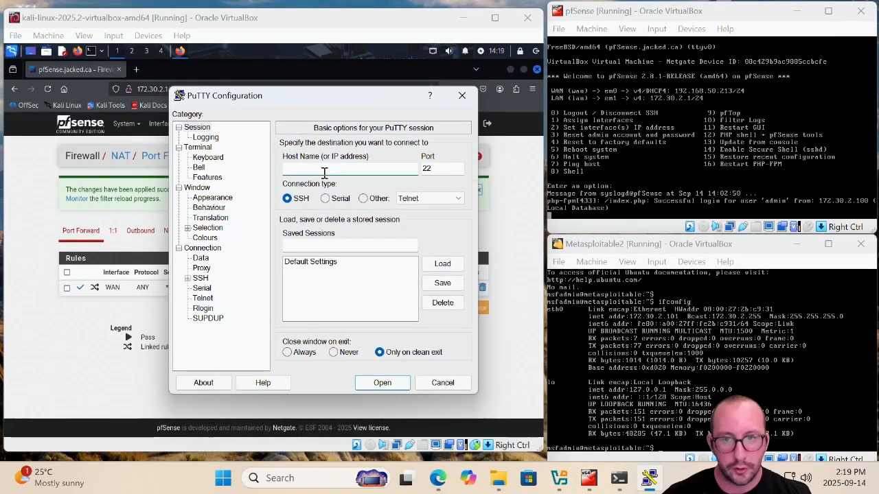
pyautogui.write('19')
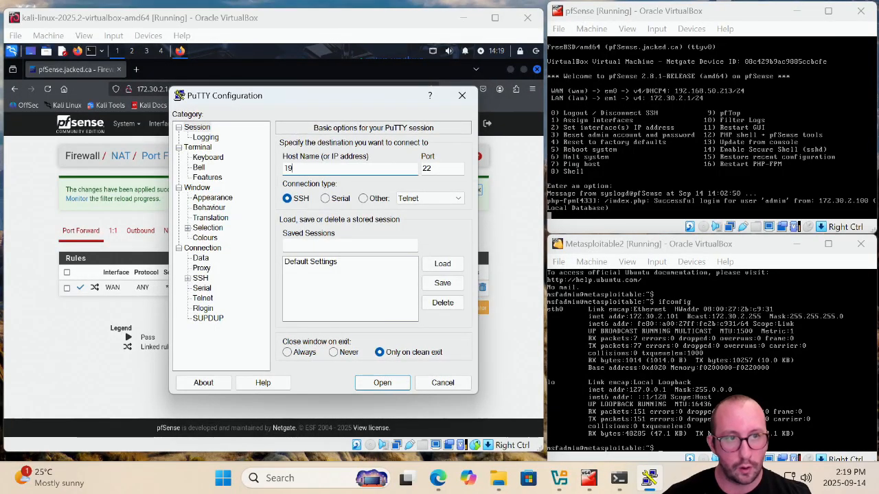
pyautogui.write('2.13')
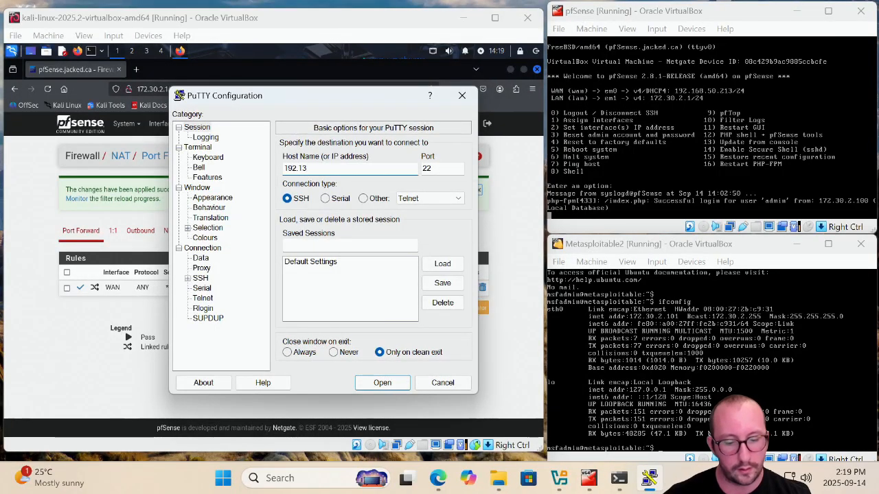
pyautogui.write('8.50')
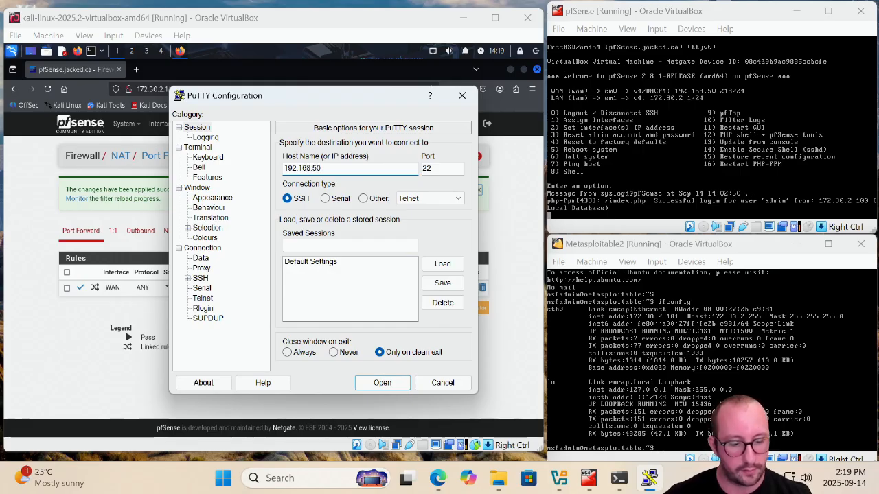
pyautogui.write('.213')
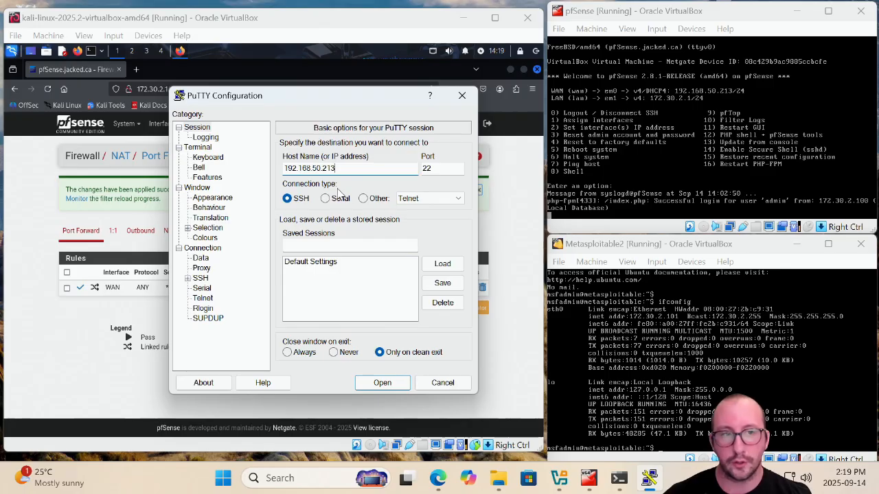
pyautogui.click(382, 384)
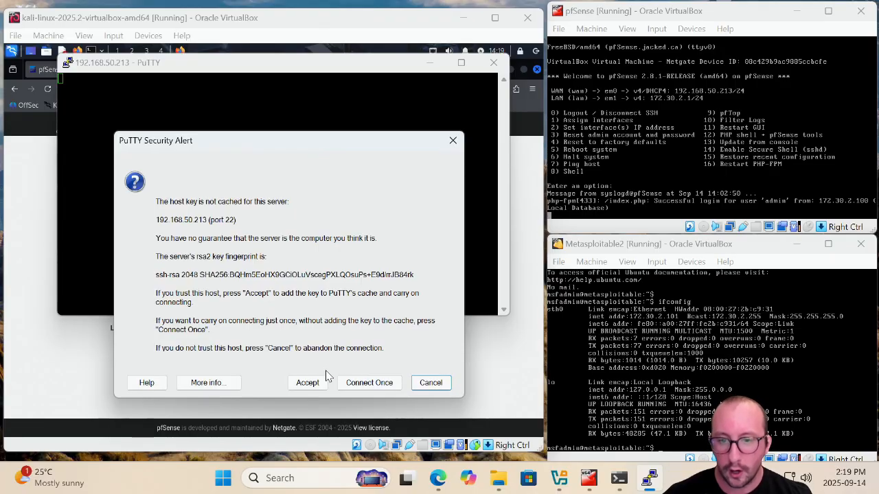
pyautogui.click(306, 384)
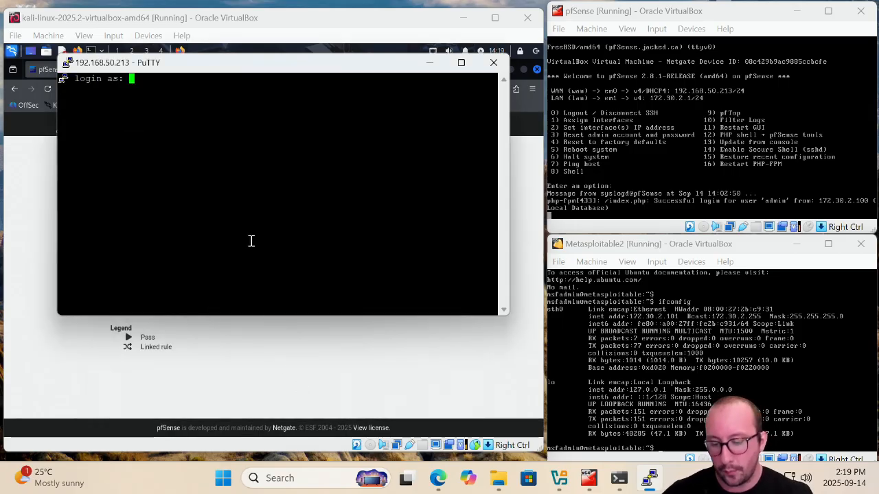
# Log in to the SSH session with the msfadmin username and the account password
pyautogui.write('msfadmin')
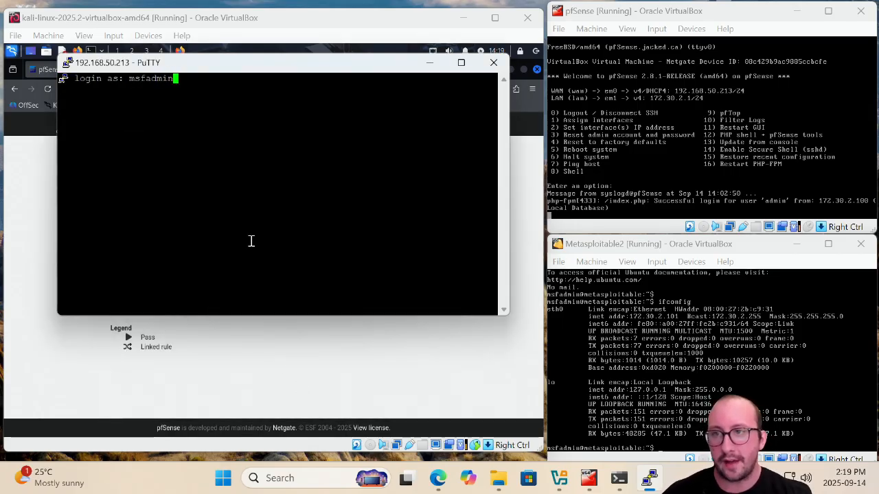
pyautogui.press('Return')
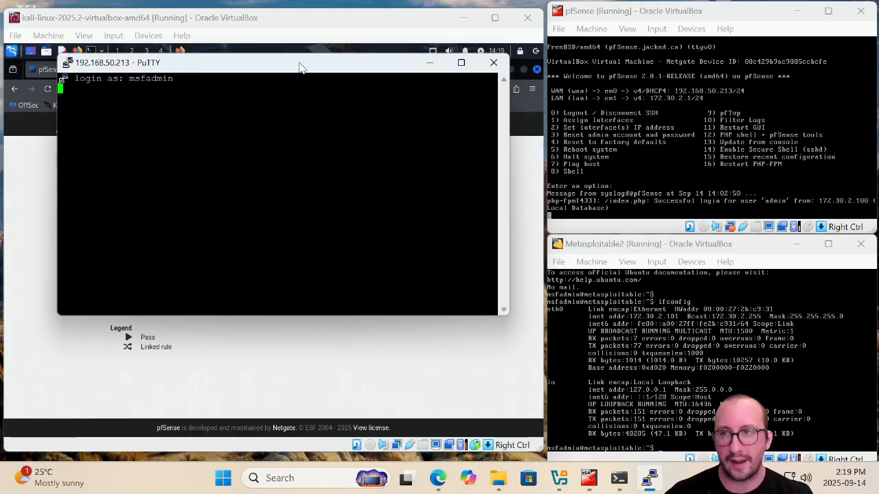
pyautogui.moveTo(300, 66); pyautogui.dragTo(338, 95)
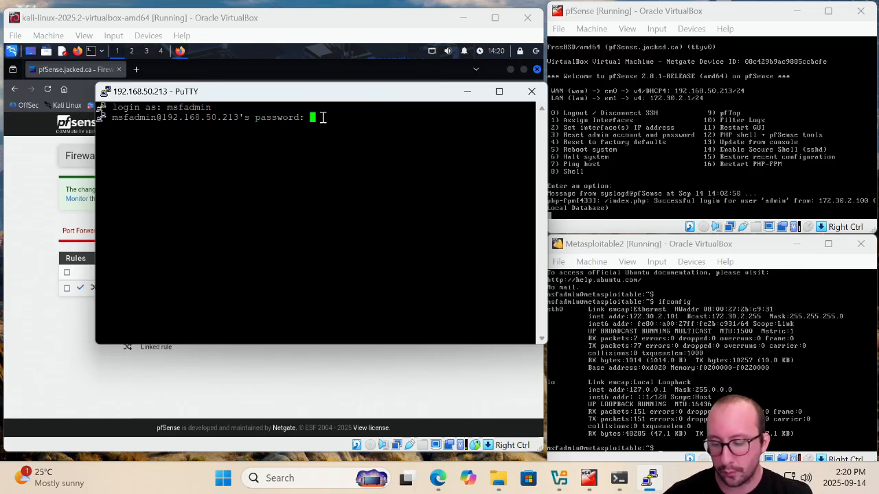
pyautogui.press('Return')
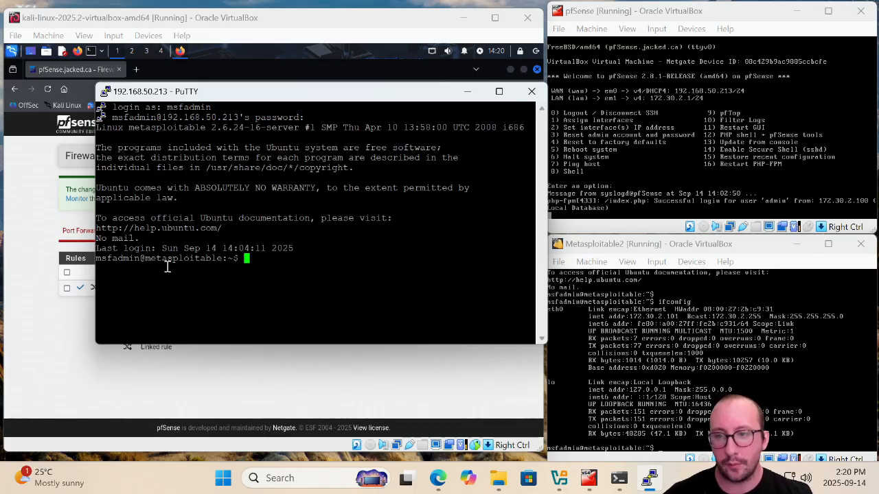
# Run ifconfig and ping google.com in the SSH session, then close the PuTTY window
pyautogui.write('ifconfig')
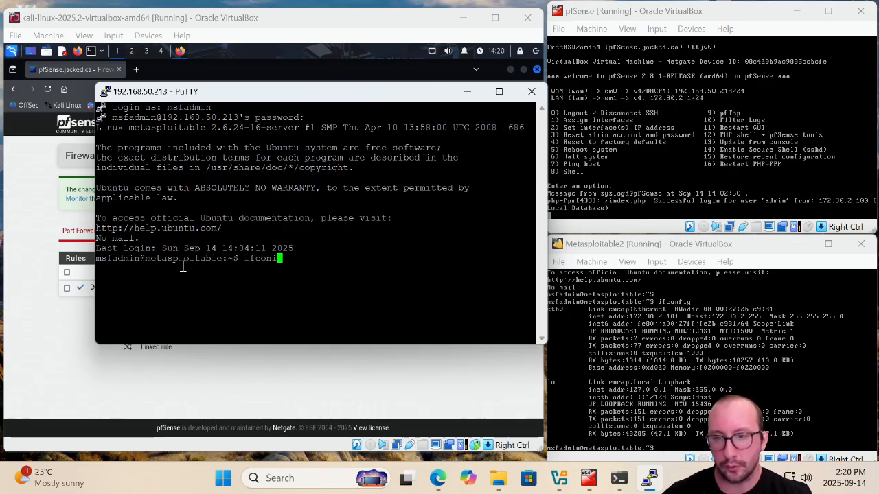
pyautogui.press('Return')
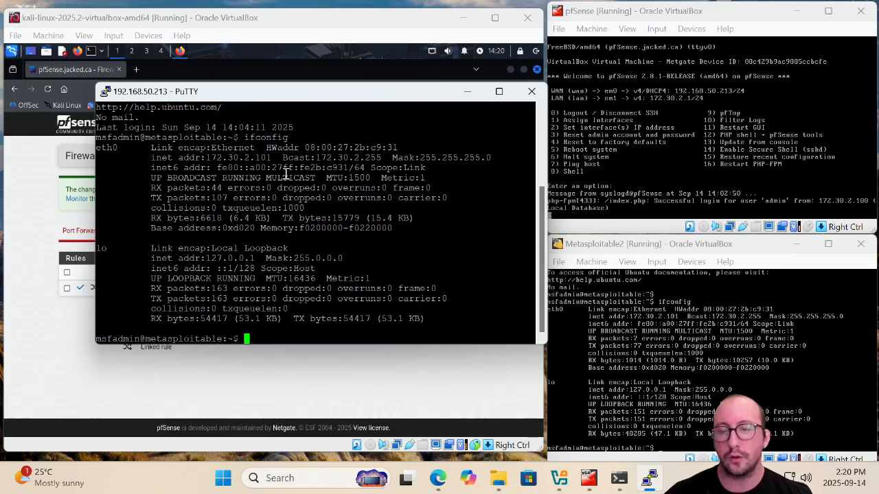
pyautogui.write('ping google.com')
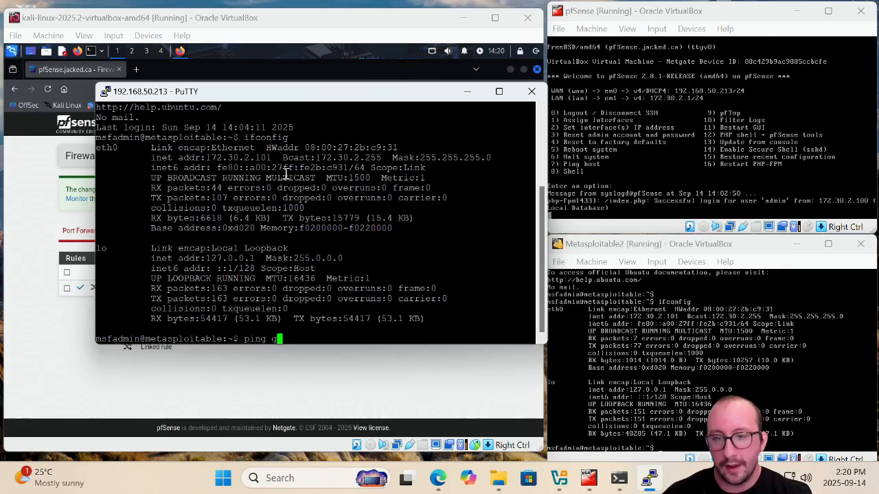
pyautogui.press('Return')
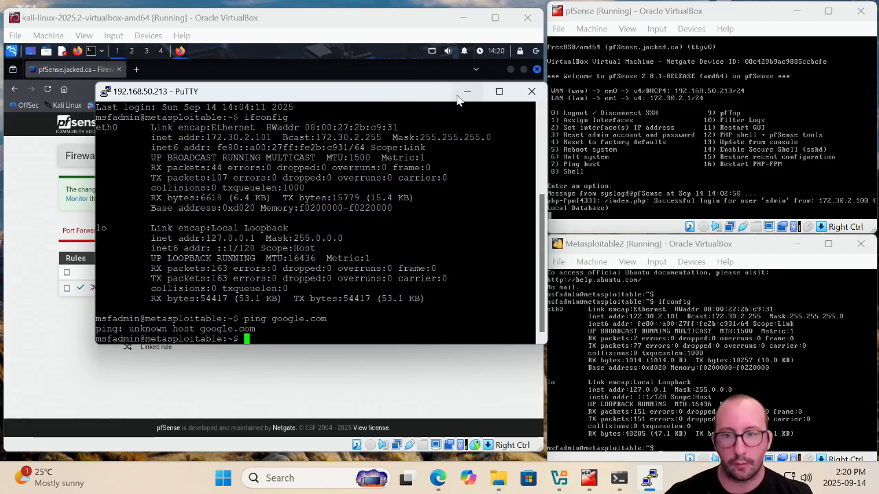
pyautogui.click(532, 91)
pyautogui.click(468, 287)
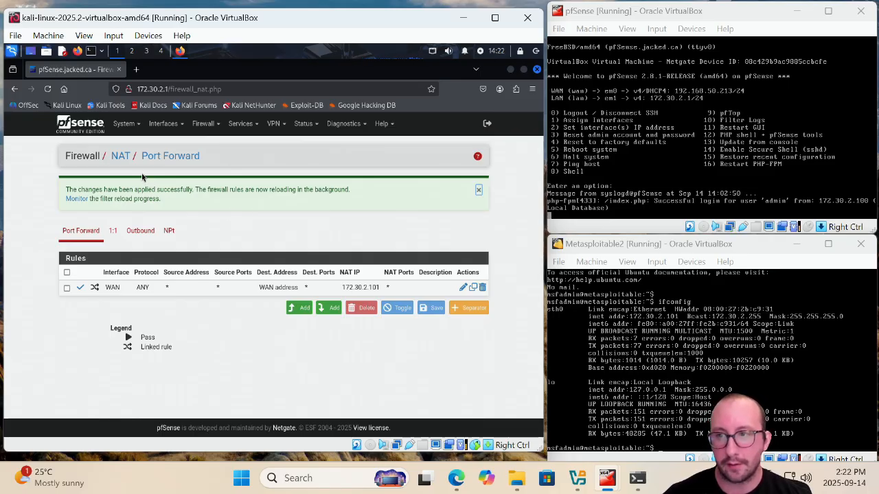
# Search the pfSense Package Manager's available packages for snort and install it
pyautogui.click(139, 127)
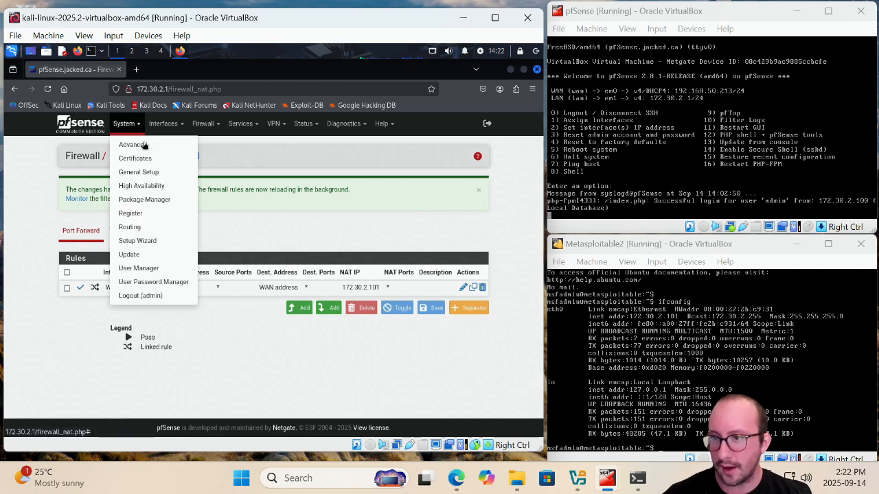
pyautogui.click(151, 200)
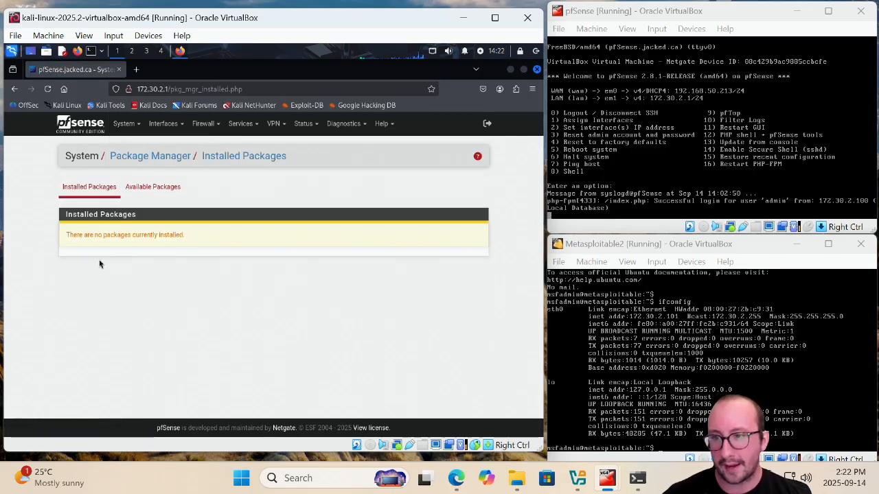
pyautogui.click(166, 196)
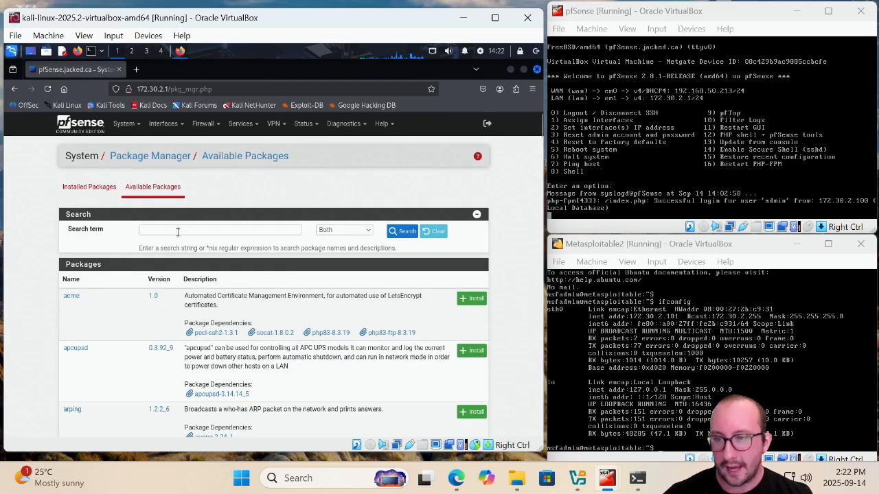
pyautogui.click(177, 231)
pyautogui.write('snort')
pyautogui.press('Return')
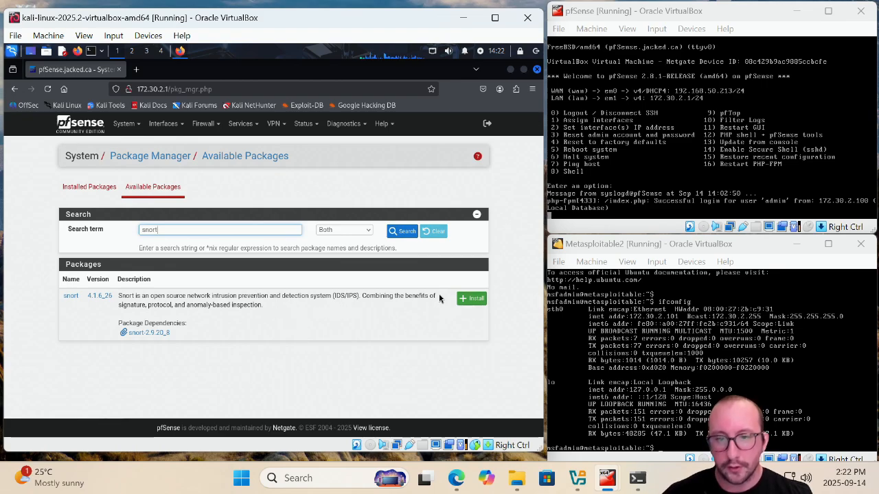
pyautogui.click(474, 301)
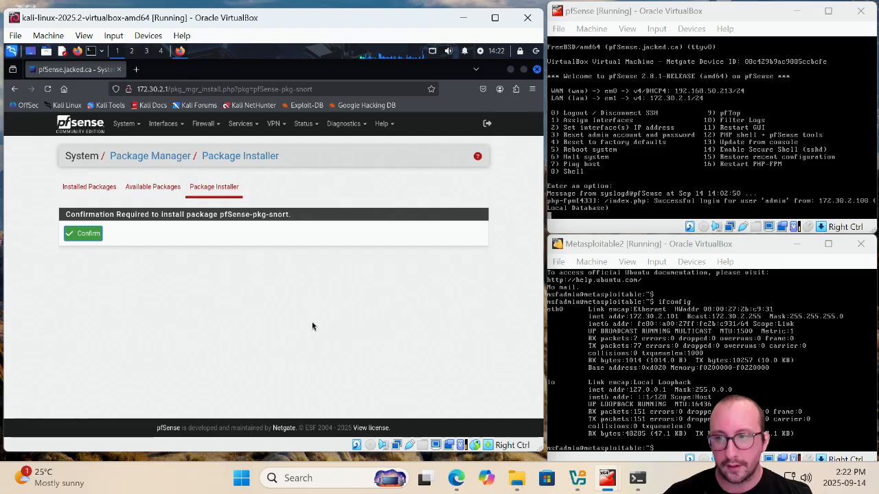
pyautogui.click(81, 237)
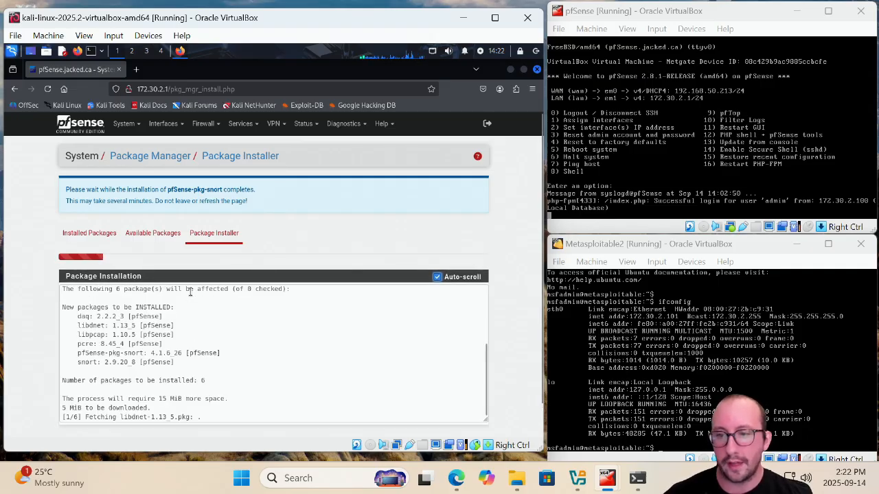
pyautogui.scroll(-2, 191, 291)
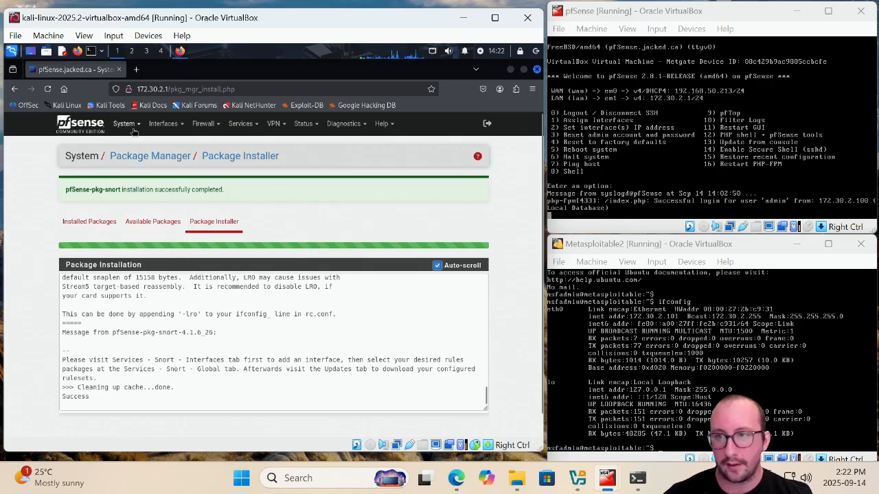
# Open Snort's interface list, add a new Snort interface and set it to LAN (em1)
pyautogui.click(245, 126)
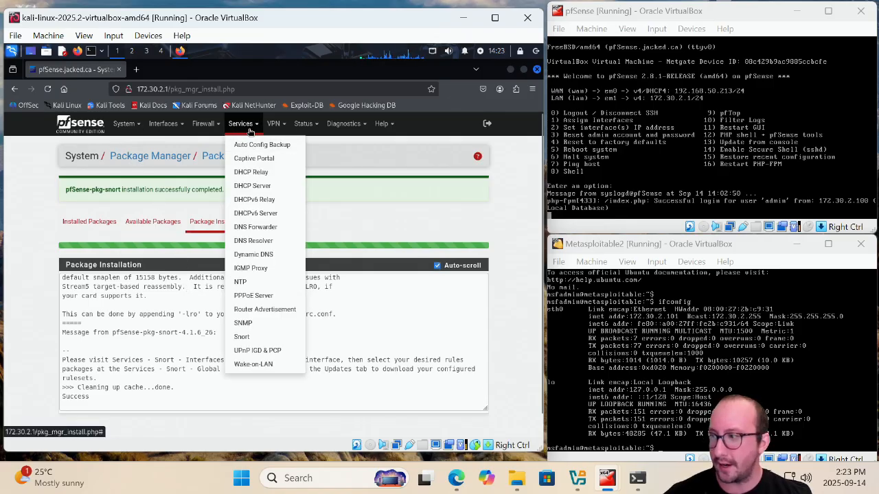
pyautogui.click(242, 336)
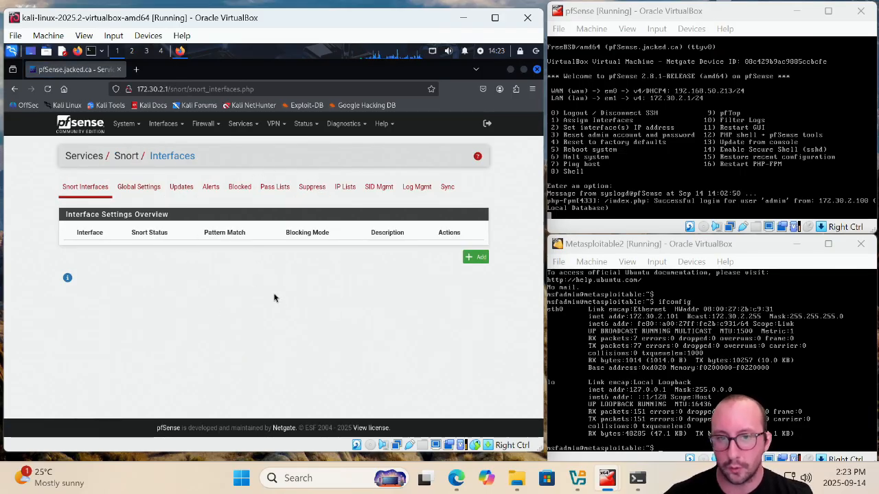
pyautogui.click(477, 257)
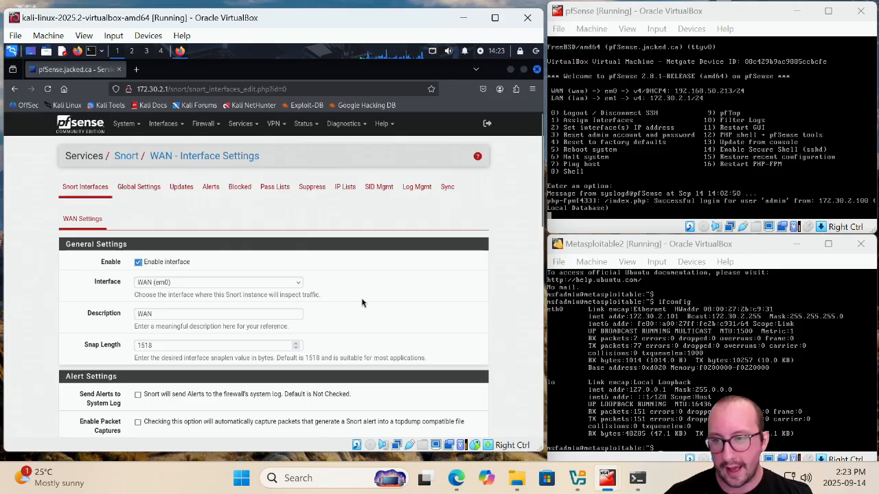
pyautogui.click(173, 284)
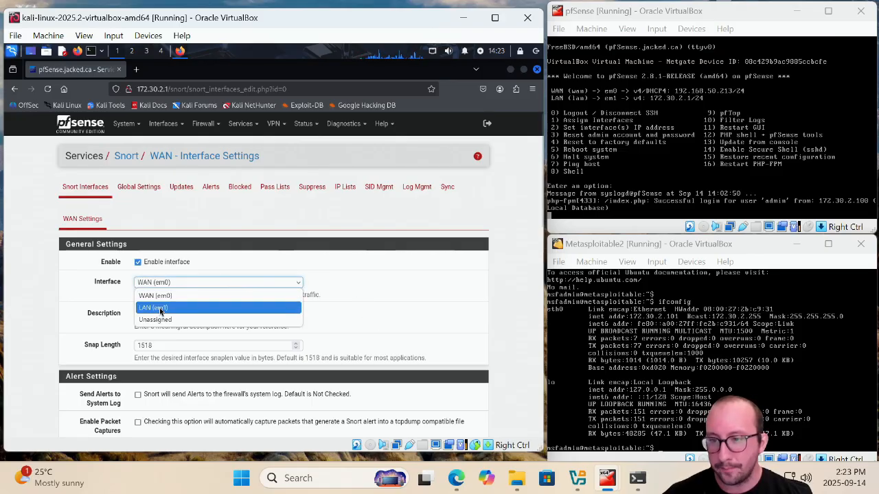
pyautogui.click(159, 309)
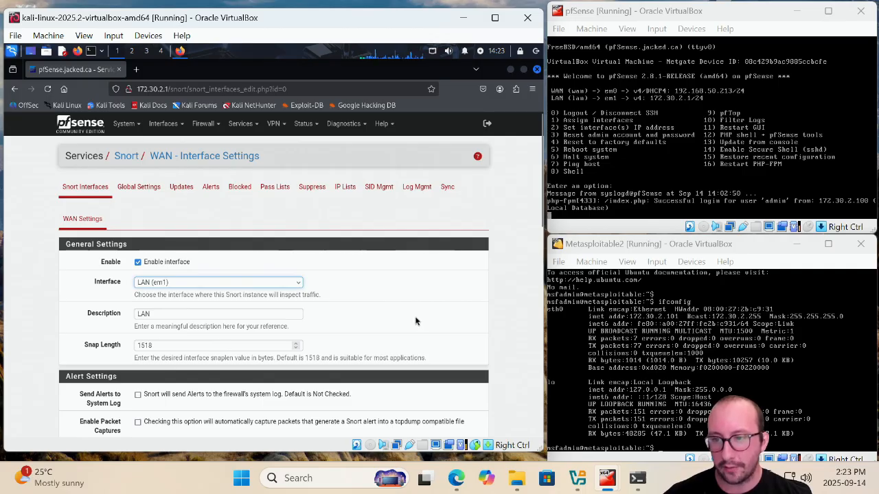
# Save the new Snort LAN interface settings with the remaining options left at their defaults
pyautogui.scroll(-3, 416, 321)
pyautogui.scroll(-3, 414, 321)
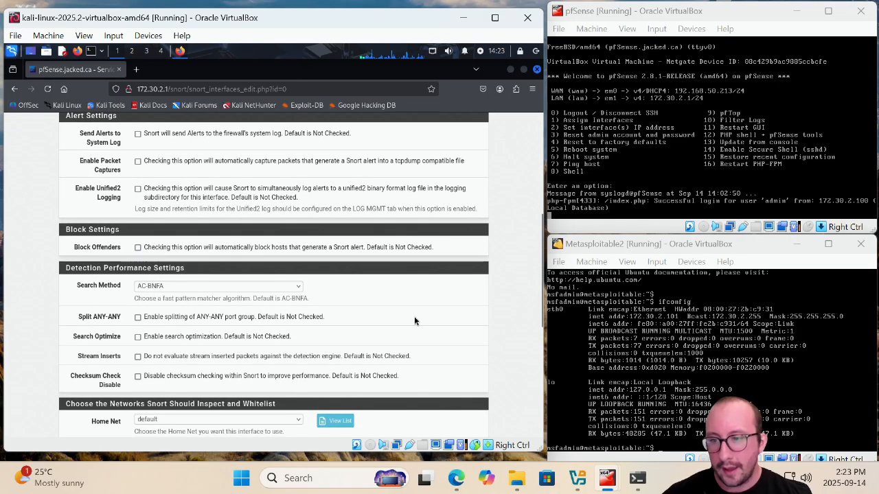
pyautogui.scroll(-3, 270, 251)
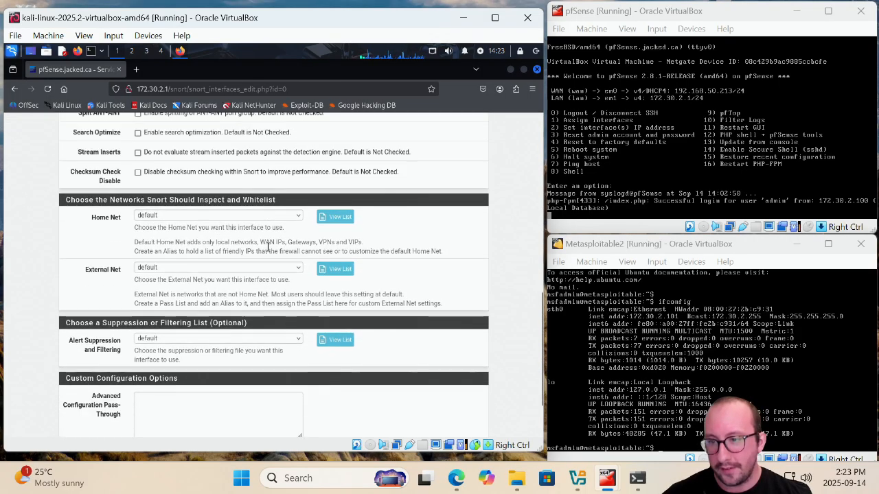
pyautogui.scroll(10, 159, 405)
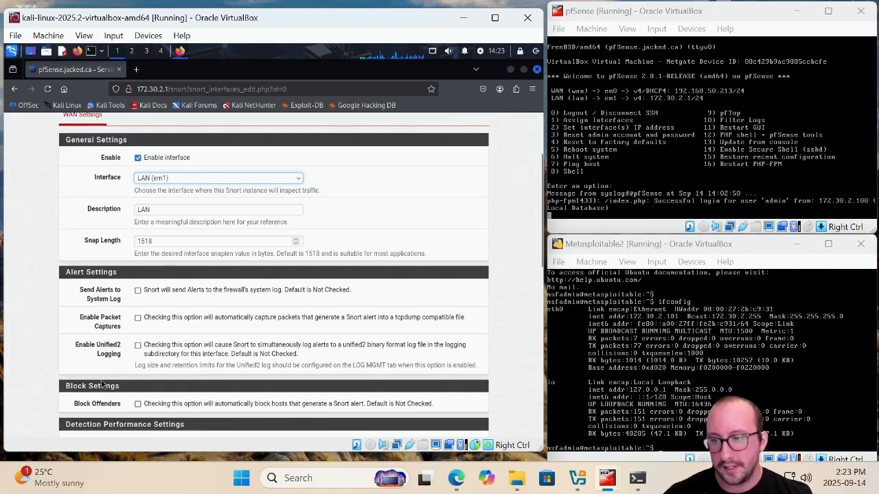
pyautogui.scroll(-2, 105, 362)
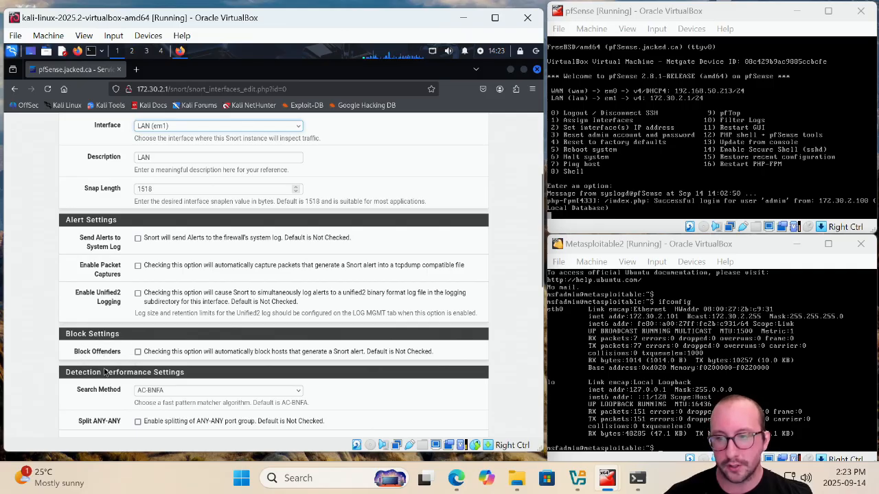
pyautogui.scroll(3, 104, 370)
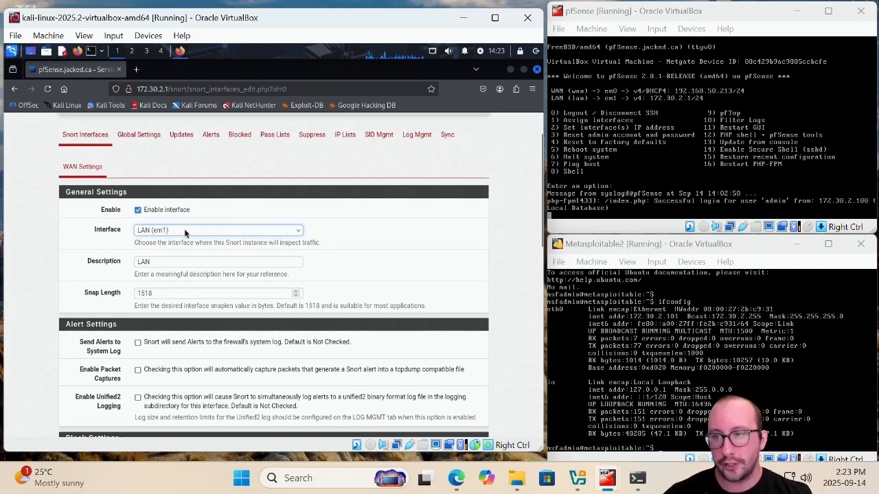
pyautogui.scroll(-15, 187, 235)
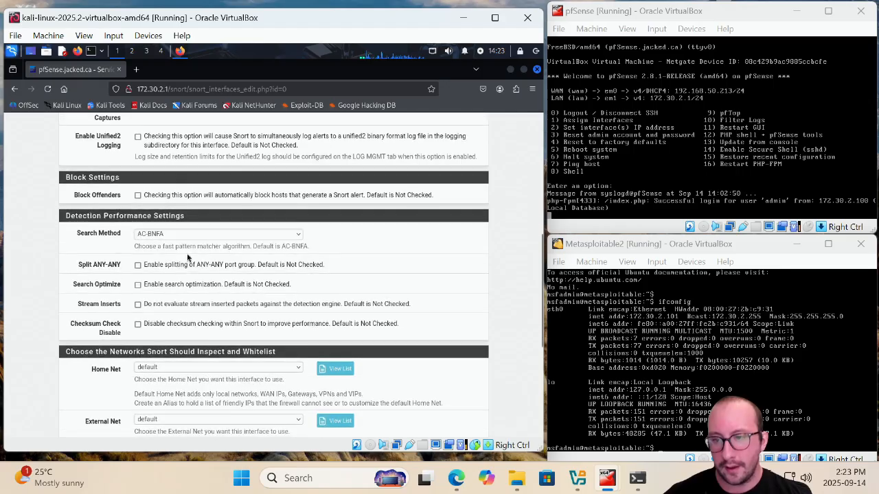
pyautogui.click(148, 392)
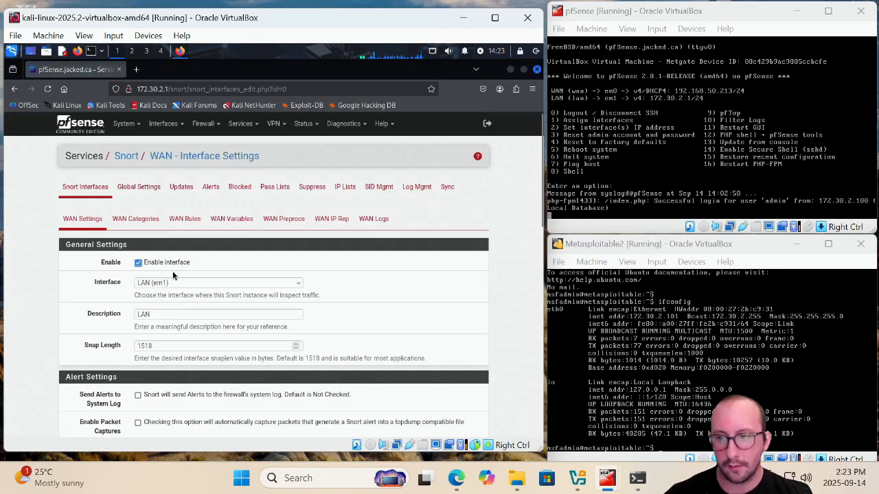
# Open the LAN rules and enter the custom rule alert icmp any any -> $HOME_NET any (msg:"Ping detected";sid:1000001;rev:1)
pyautogui.click(185, 219)
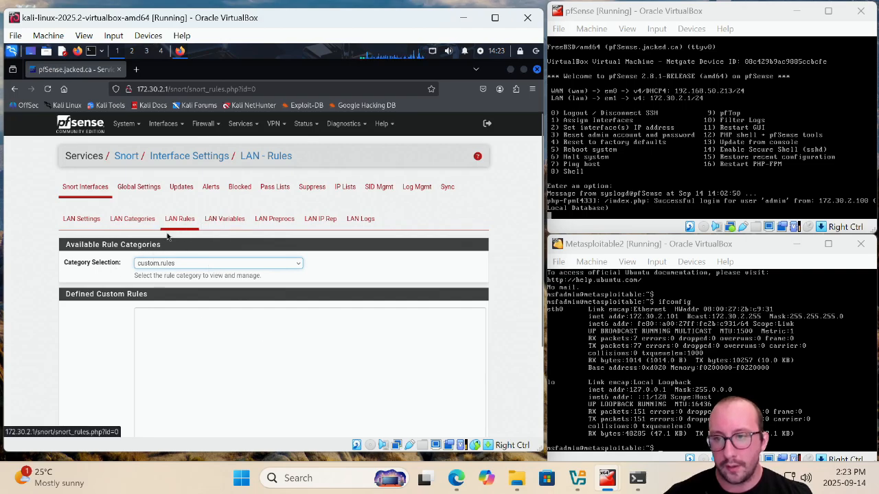
pyautogui.click(193, 322)
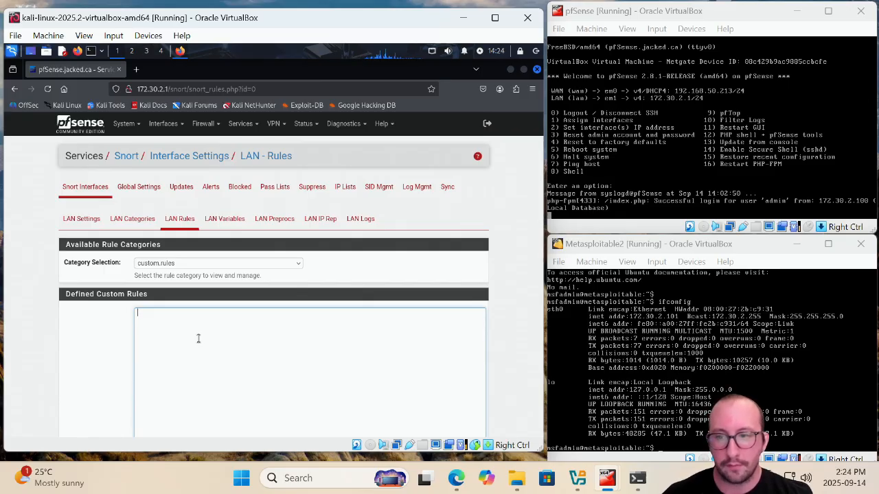
pyautogui.scroll(-2, 196, 336)
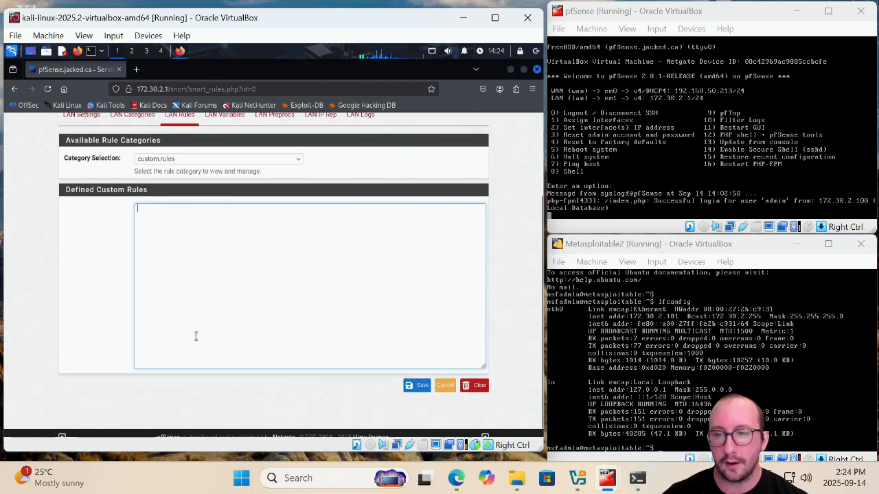
pyautogui.scroll(1, 192, 323)
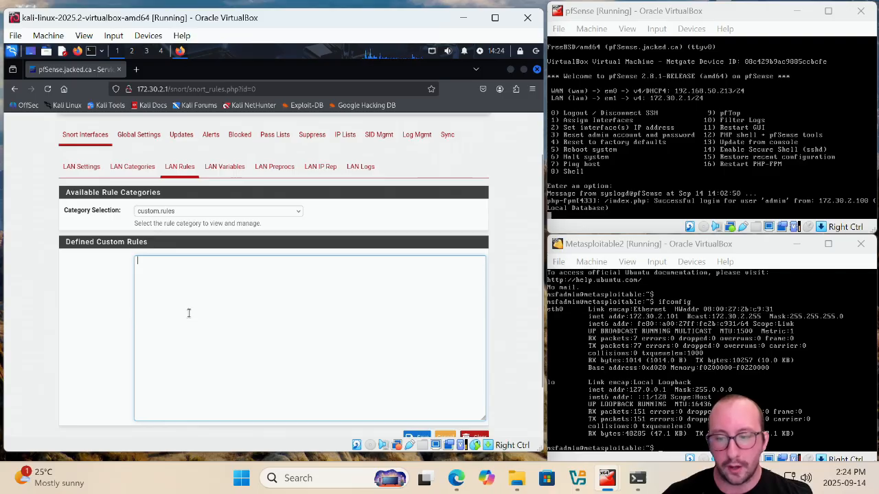
pyautogui.write('alert')
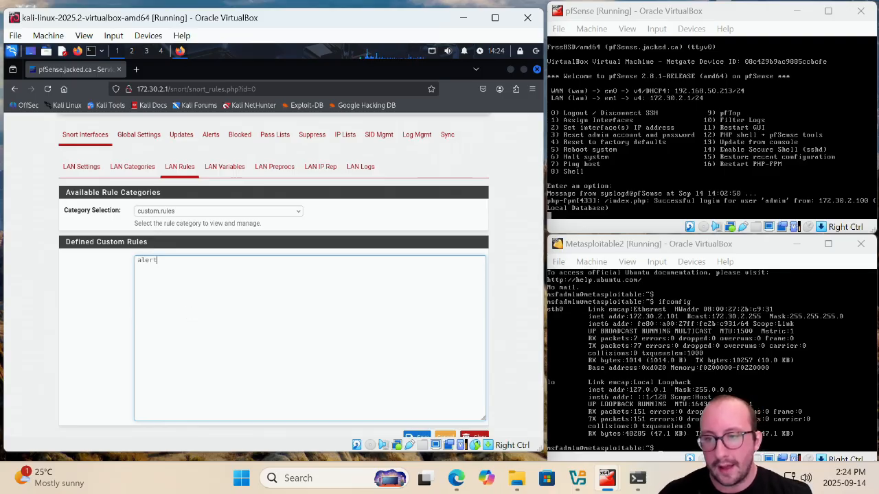
pyautogui.write(' i')
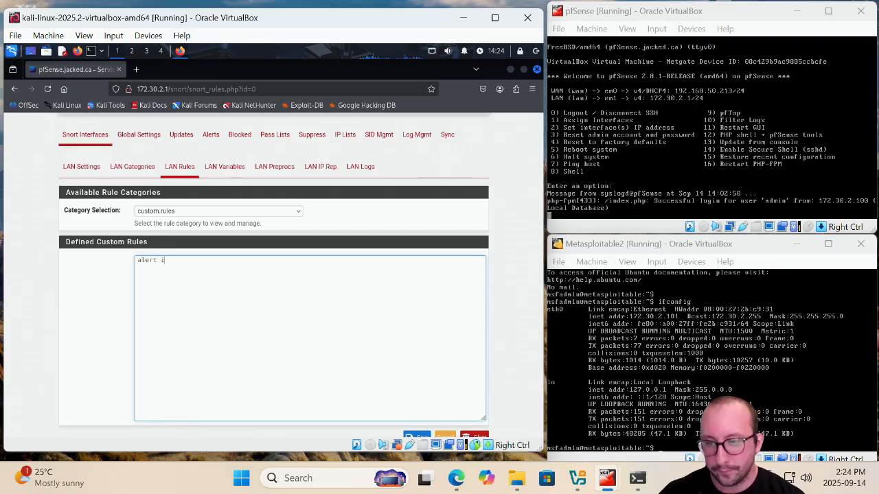
pyautogui.write('cmp')
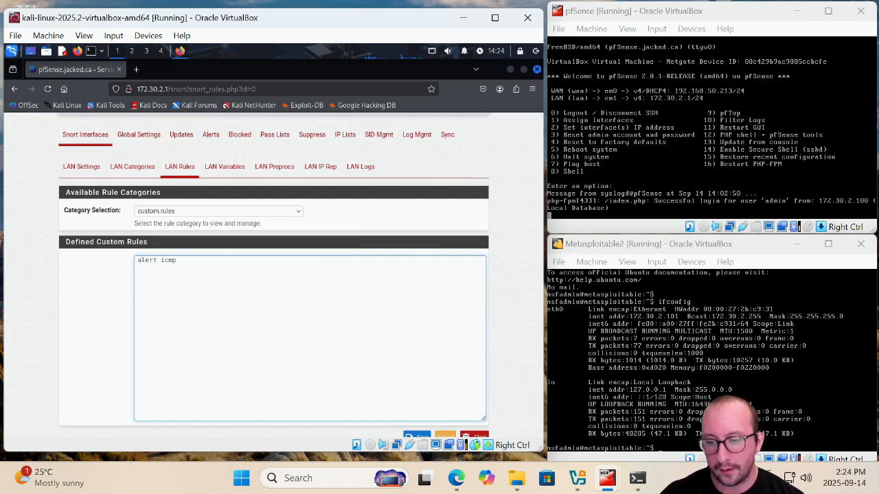
pyautogui.write(' any any ->')
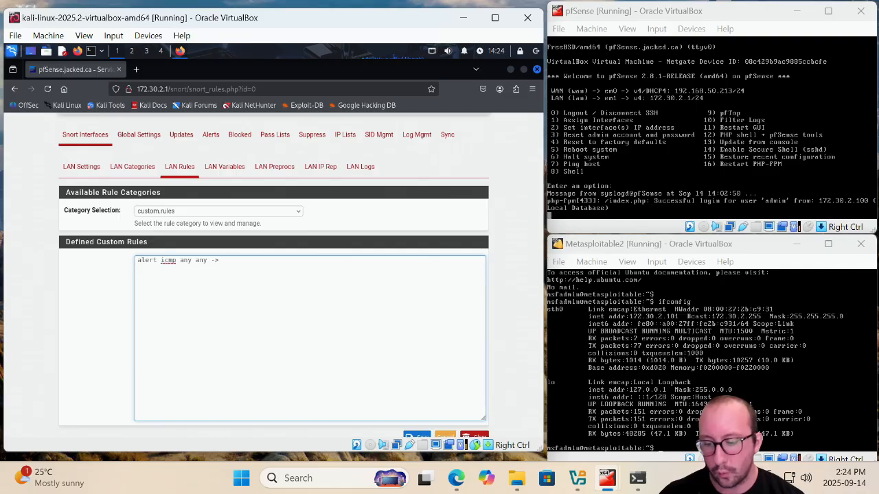
pyautogui.write(' $HOME_NET any')
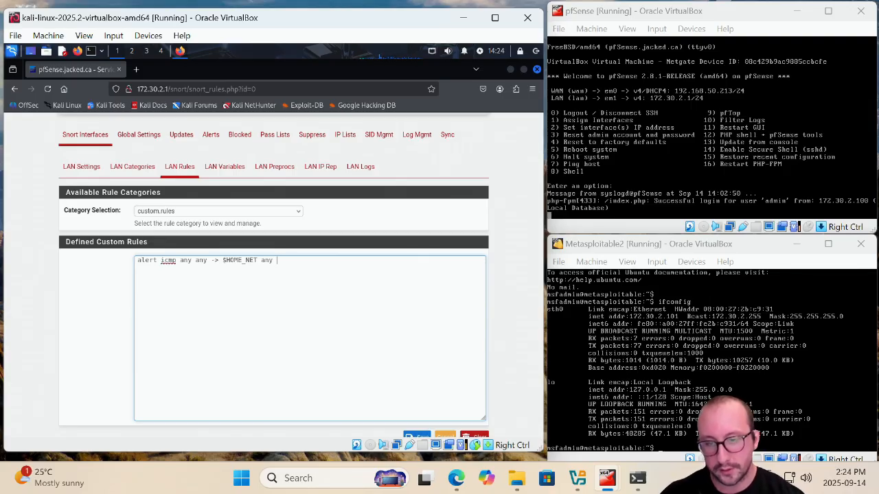
pyautogui.write('(msg')
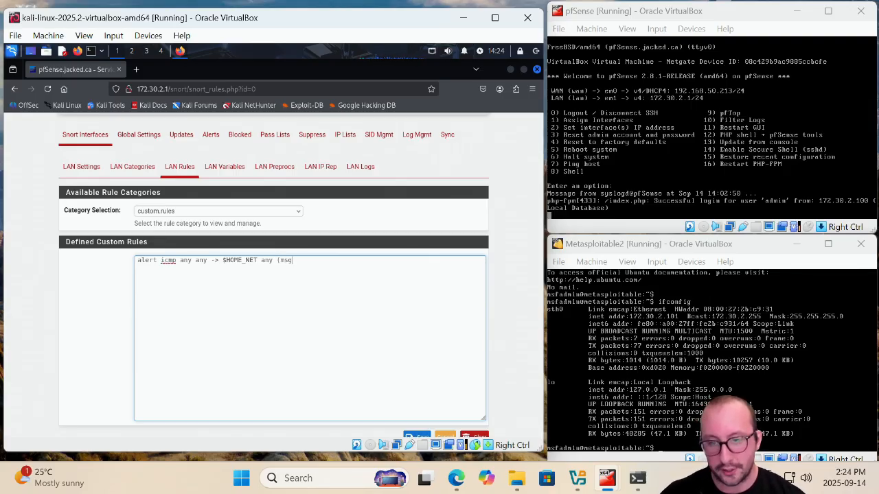
pyautogui.write(':"Pi')
pyautogui.write('ng detected')
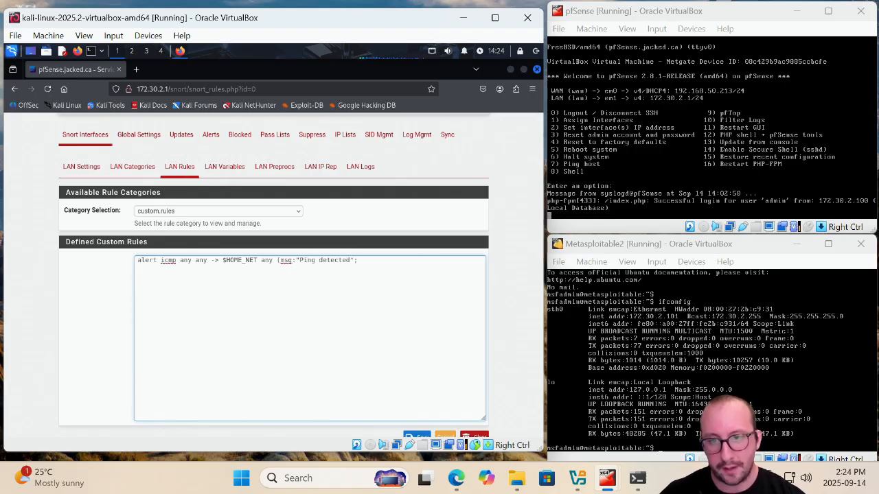
pyautogui.write('sid')
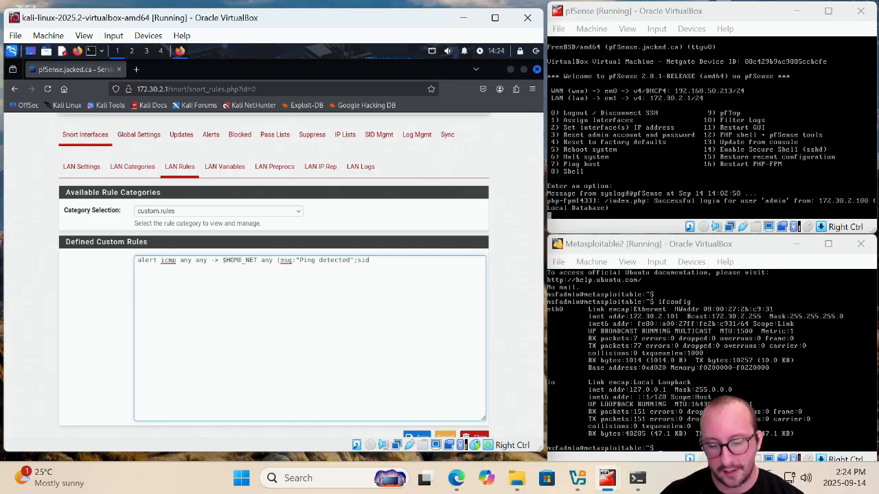
pyautogui.write(':100')
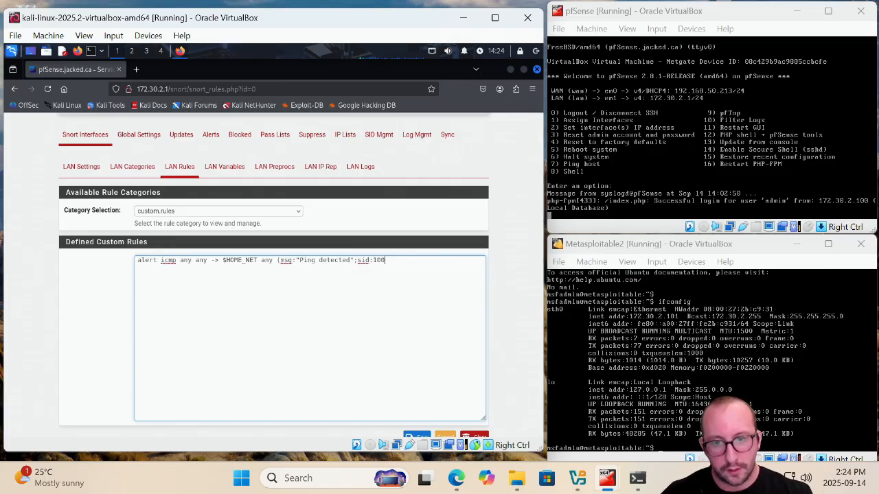
pyautogui.write('0001')
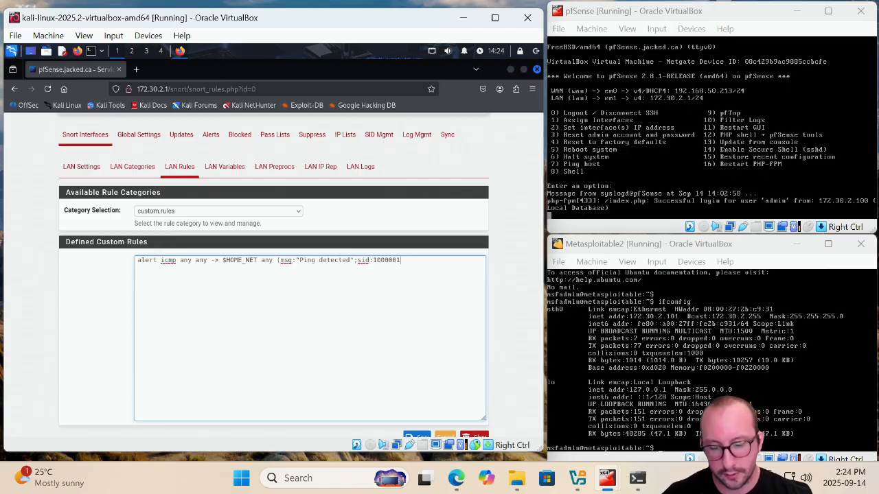
pyautogui.write(';rev:1')
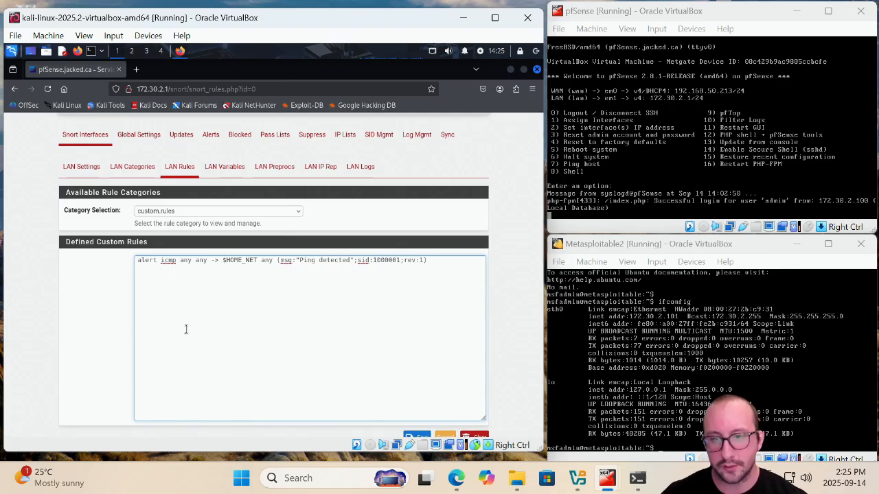
# Add a second custom rule alert tcp any any -> $HOME_NET 22 (msg:"SSH detected";sid:1000002;rev:1) and save the custom rules
pyautogui.scroll(-2, 254, 325)
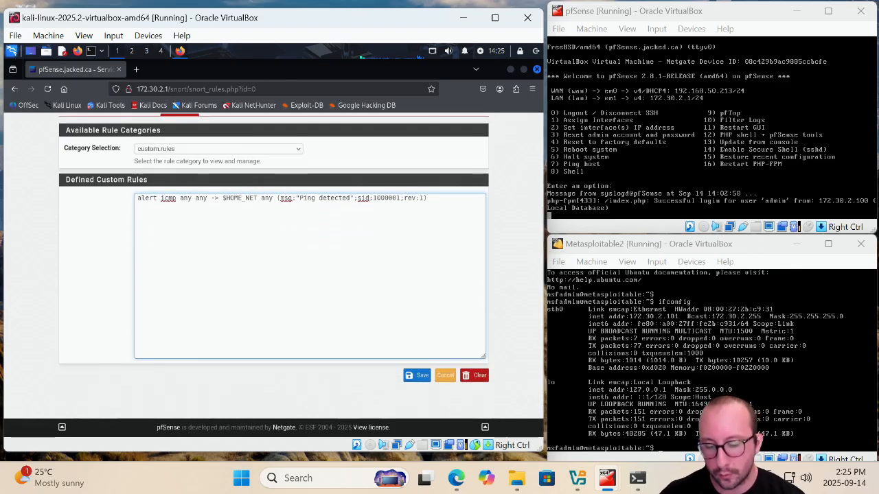
pyautogui.press('Return')
pyautogui.write('al')
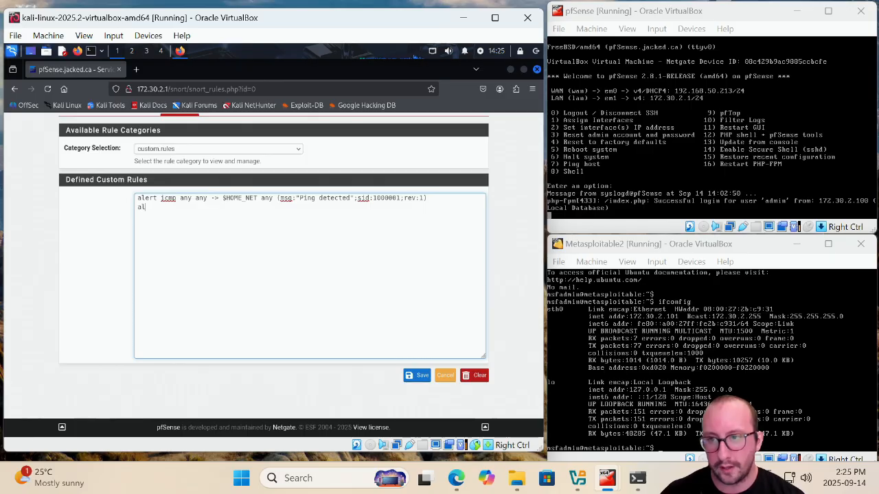
pyautogui.write('ert tc')
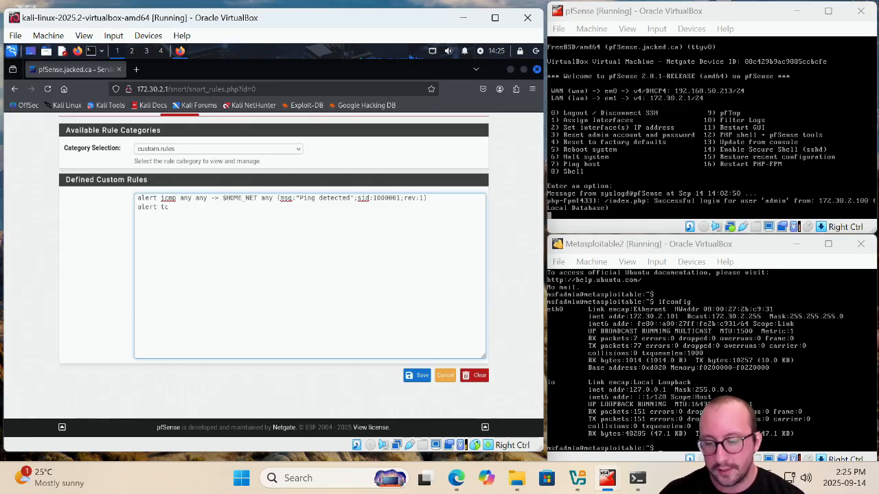
pyautogui.write('p any any -> $HOME')
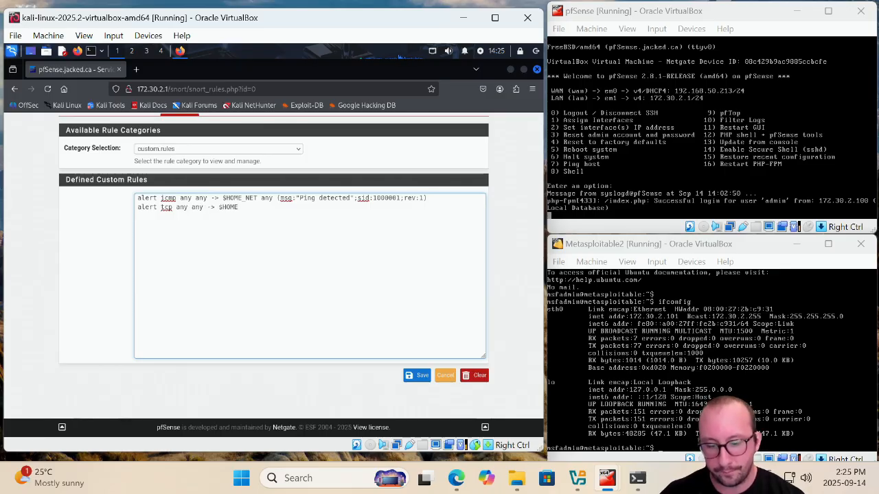
pyautogui.write('_NET')
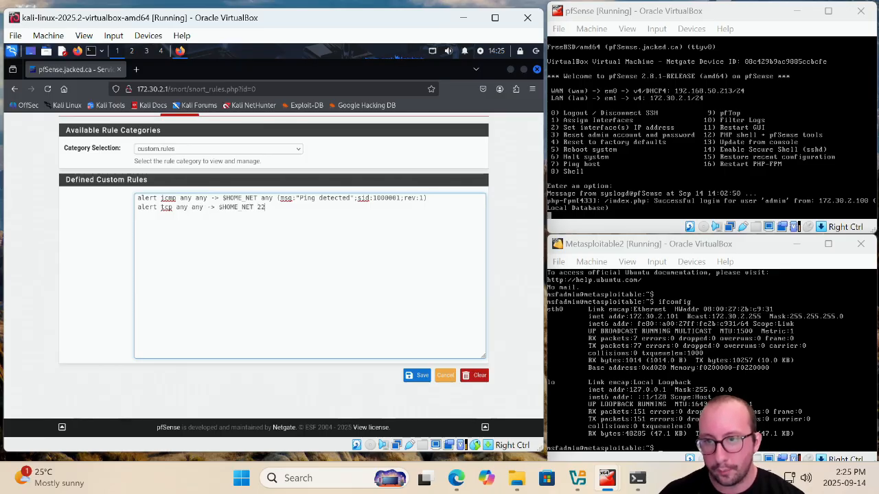
pyautogui.write(' 22')
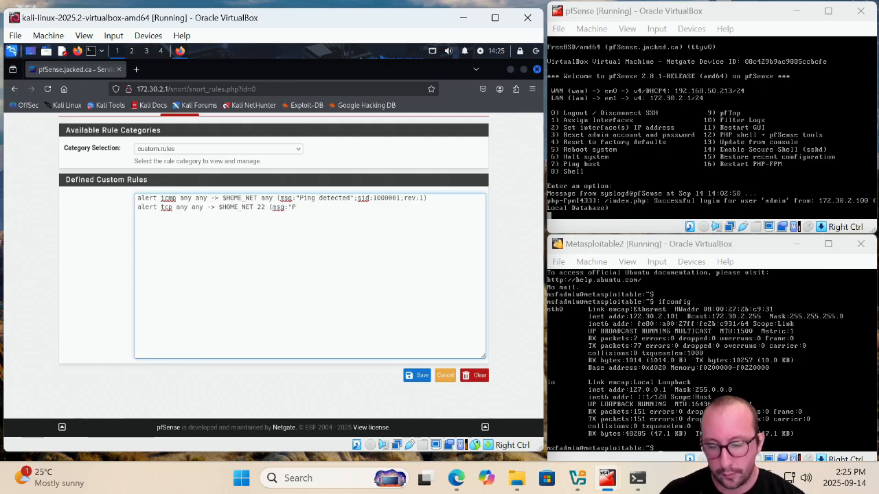
pyautogui.write('(msg:"SSH')
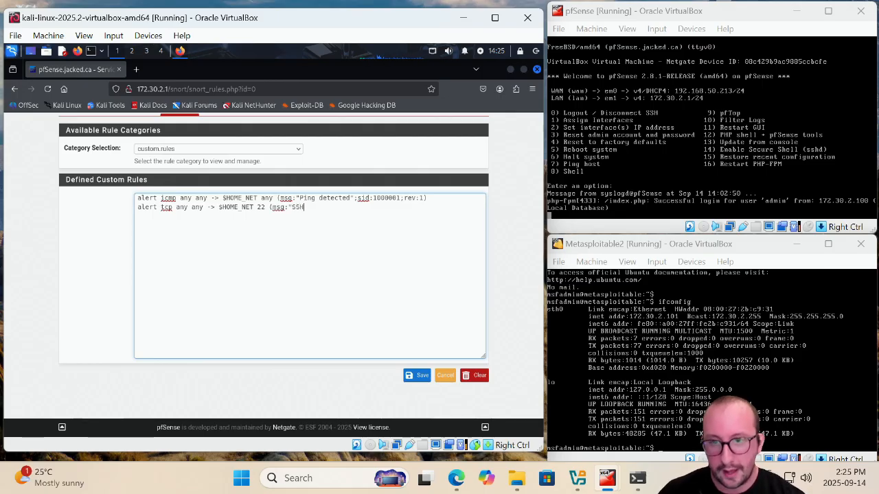
pyautogui.write(' detected')
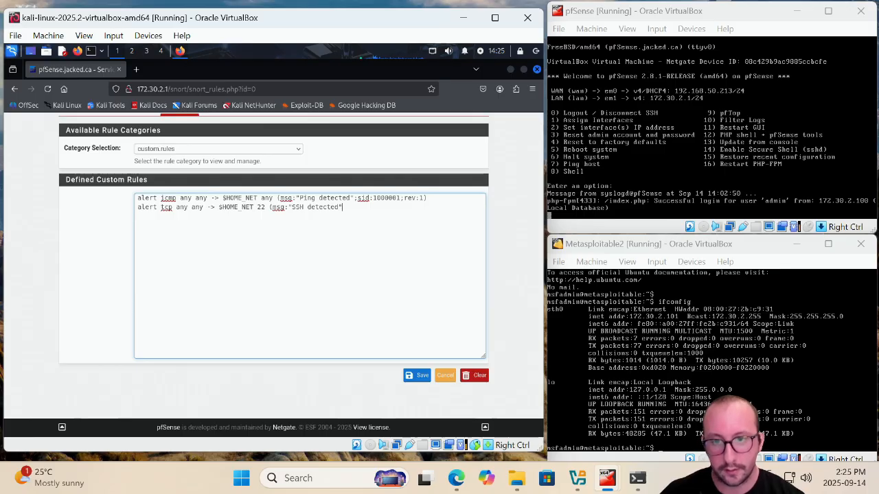
pyautogui.write('";s')
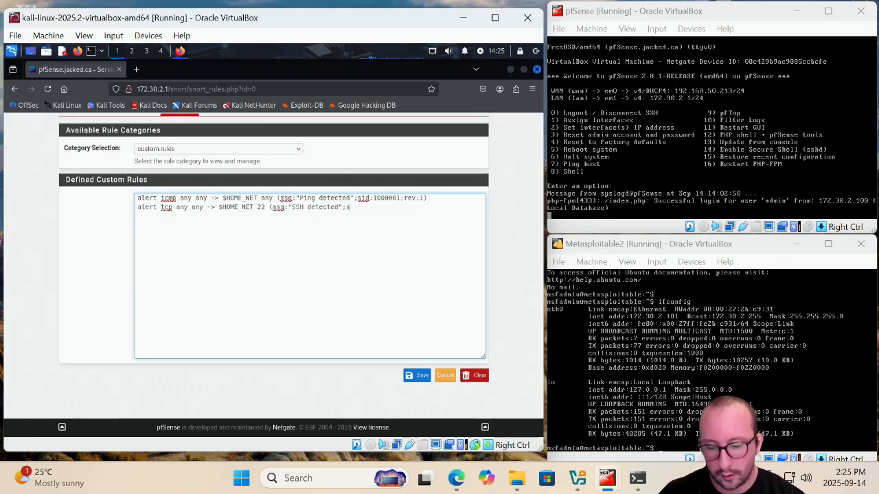
pyautogui.write('id')
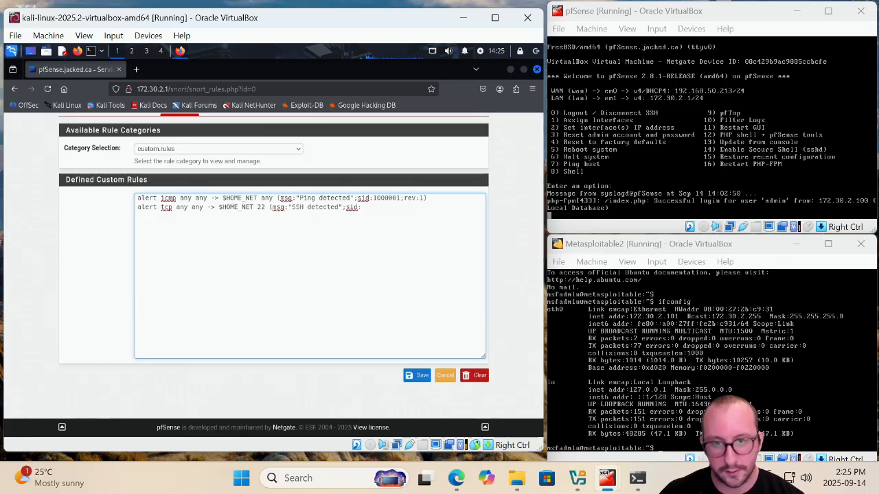
pyautogui.write(':100000')
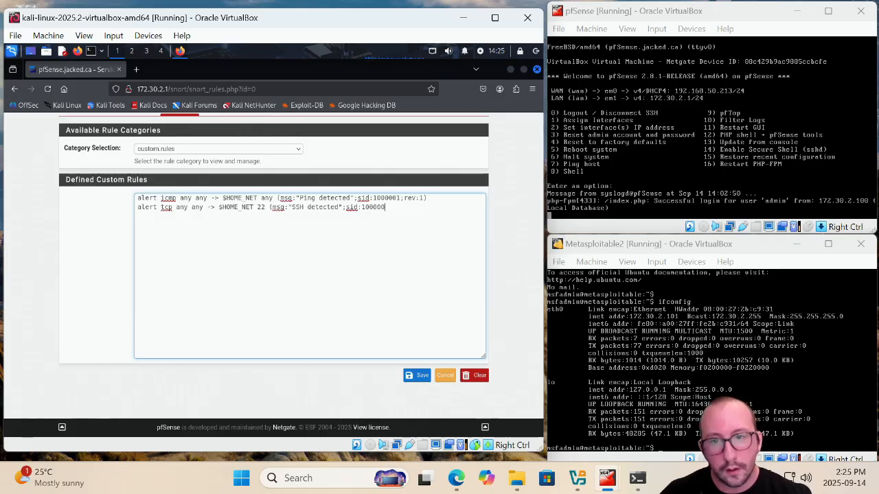
pyautogui.write('2')
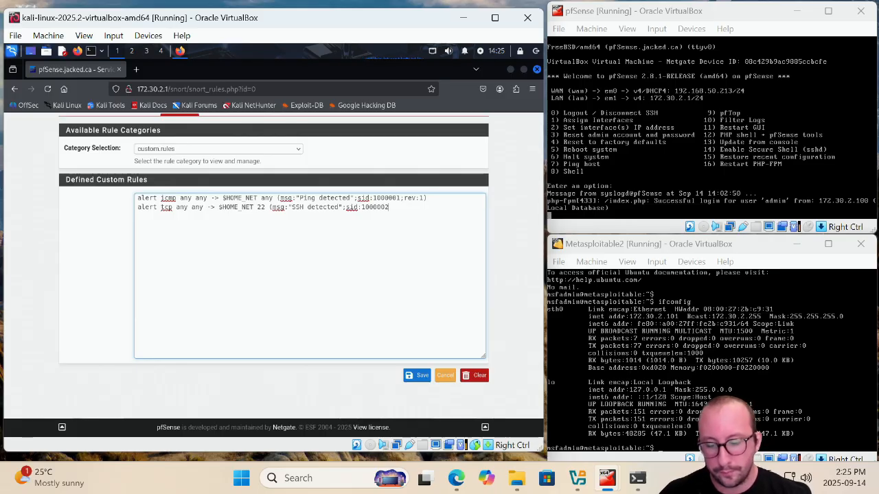
pyautogui.write(';rev:1)')
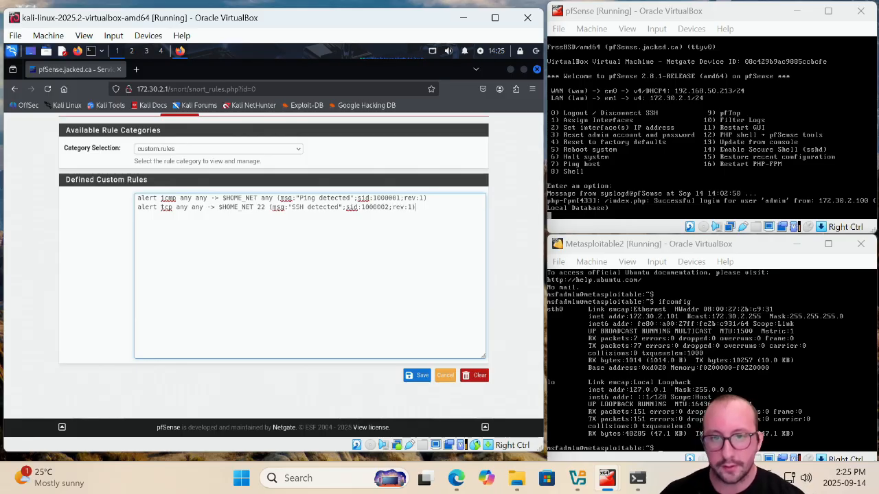
pyautogui.scroll(1, 393, 360)
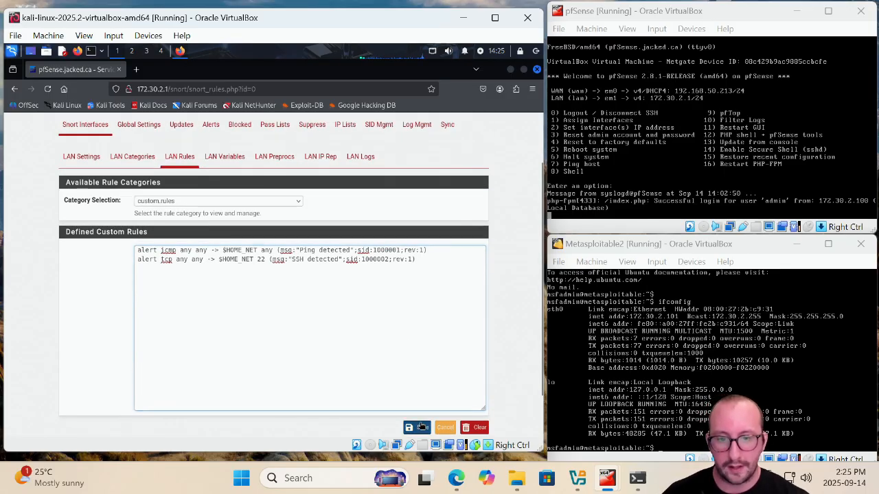
pyautogui.click(417, 427)
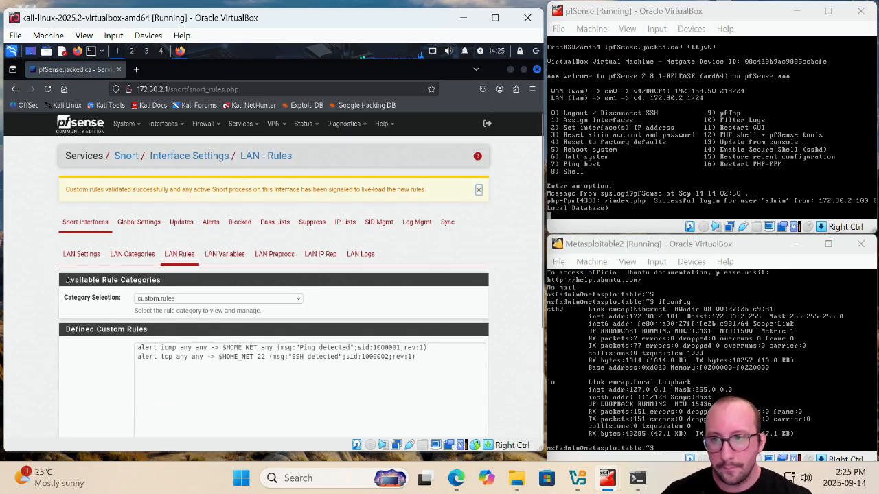
# Start Snort on the LAN (em1) interface from the Snort Interfaces list and reload the page
pyautogui.click(86, 223)
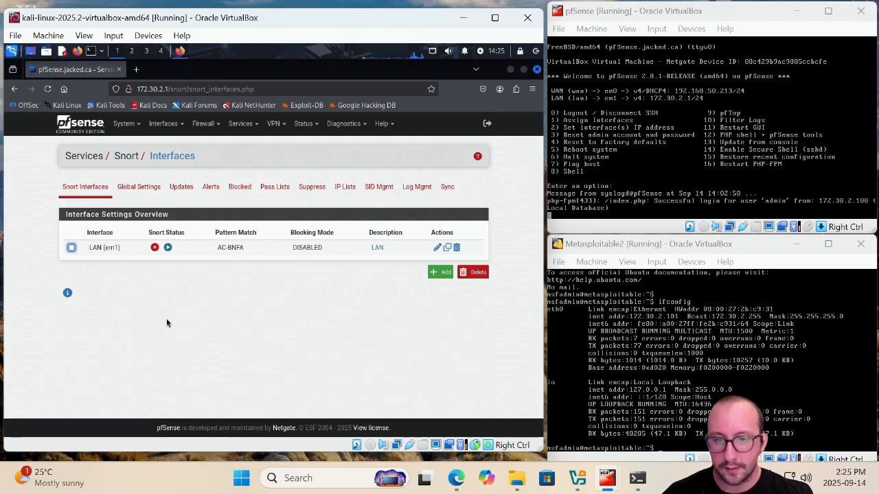
pyautogui.click(168, 248)
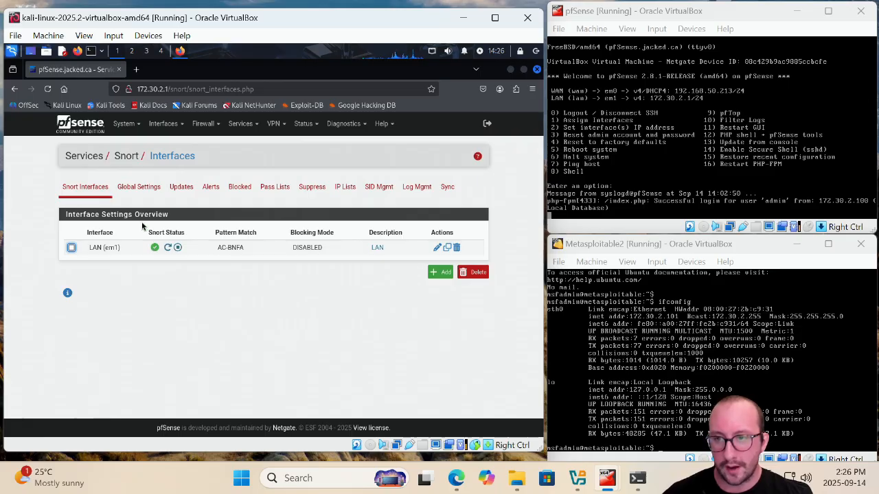
pyautogui.click(47, 88)
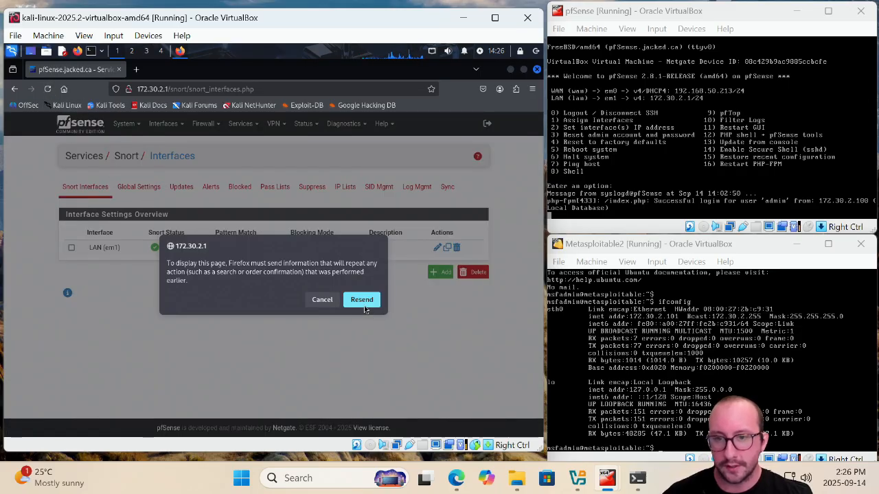
pyautogui.click(322, 300)
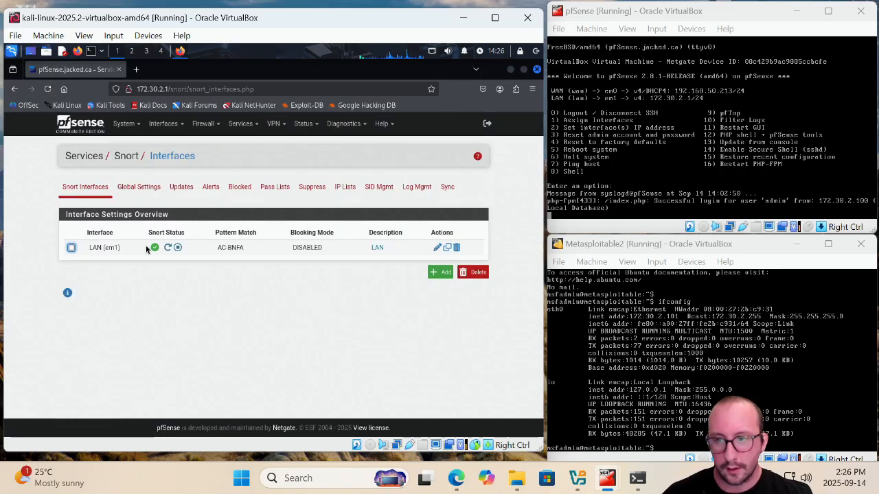
pyautogui.click(121, 193)
pyautogui.click(85, 196)
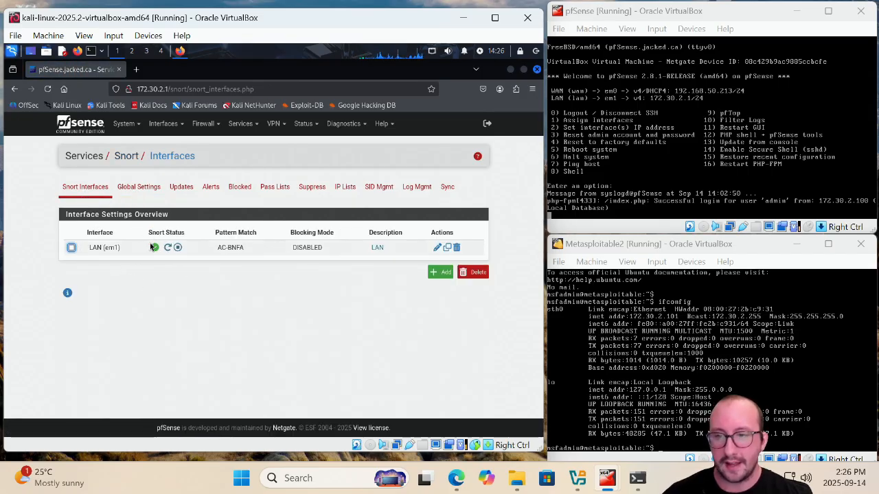
pyautogui.click(47, 88)
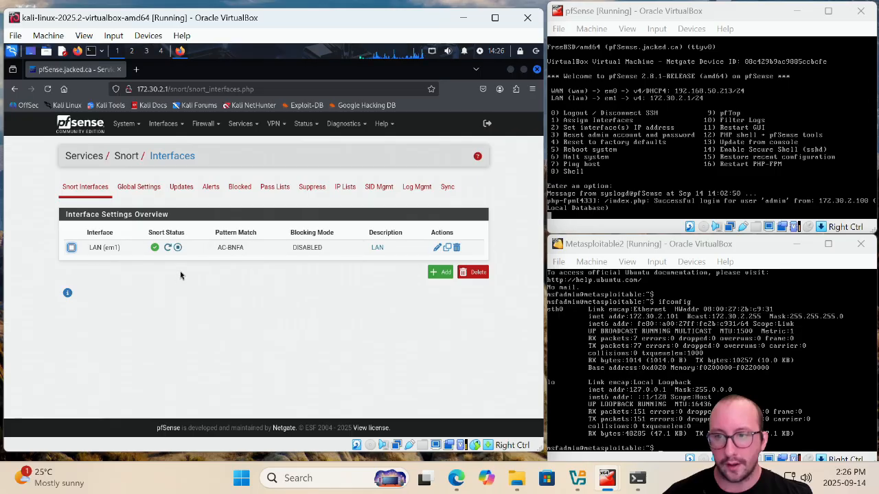
pyautogui.moveTo(152, 251)
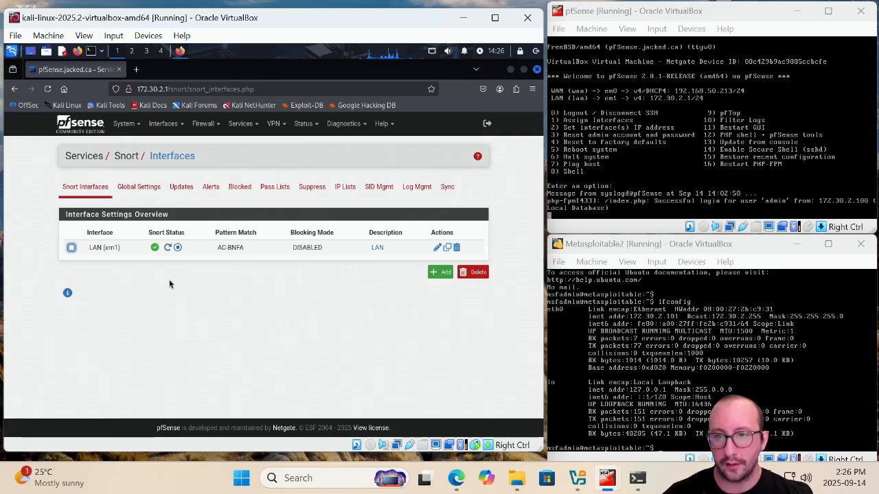
# Open Snort's Alerts page, then ping 172.30.2.101 from a Kali terminal and stop it after a few replies
pyautogui.click(211, 196)
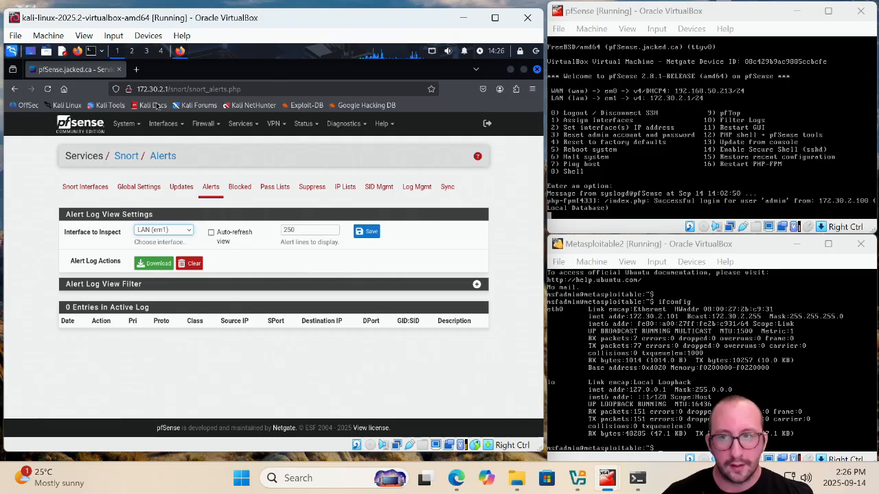
pyautogui.click(90, 51)
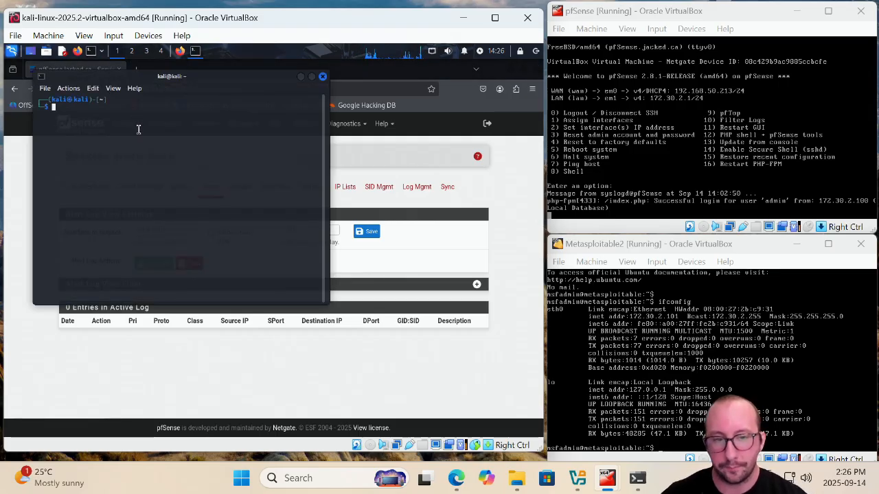
pyautogui.write('ping ')
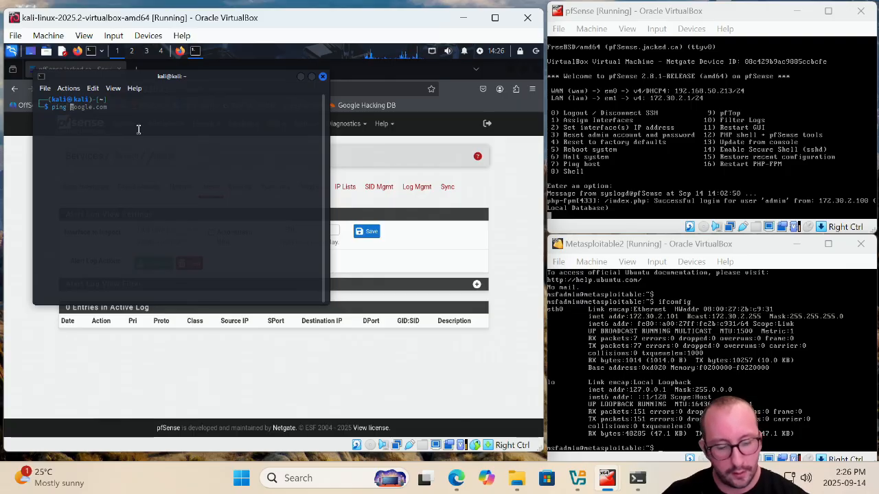
pyautogui.write('172.')
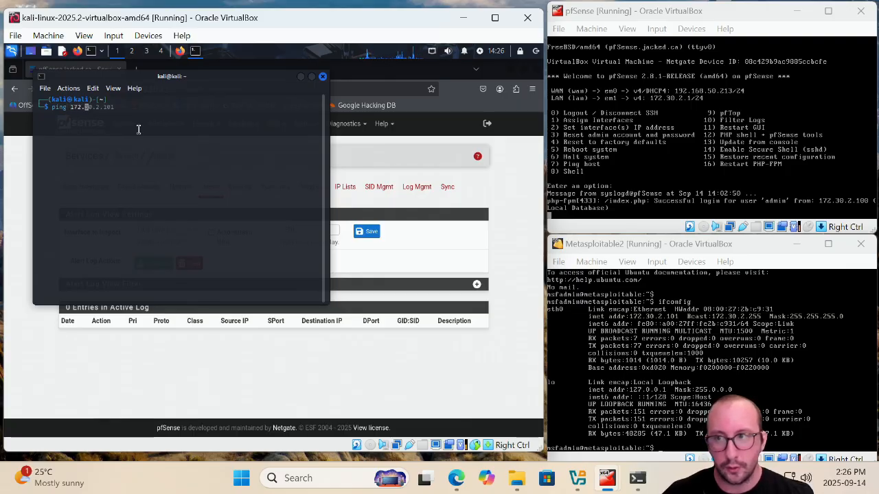
pyautogui.write('30.2.101')
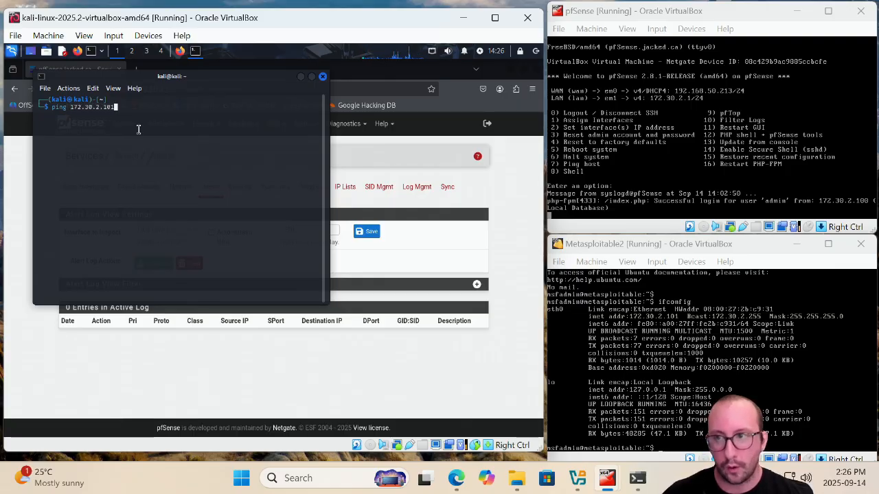
pyautogui.press('Return')
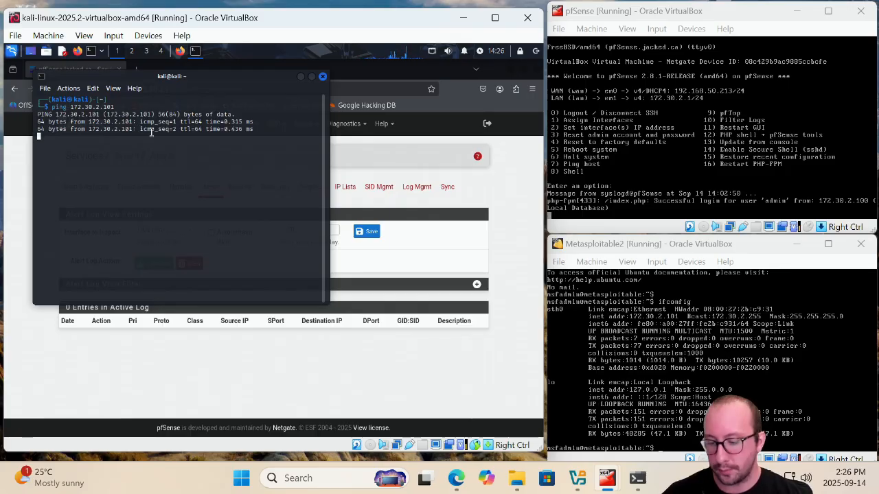
pyautogui.hotkey('ctrl', 'c')
# Refresh the Snort alert log for LAN (em1) and review the ping entries
pyautogui.click(495, 194)
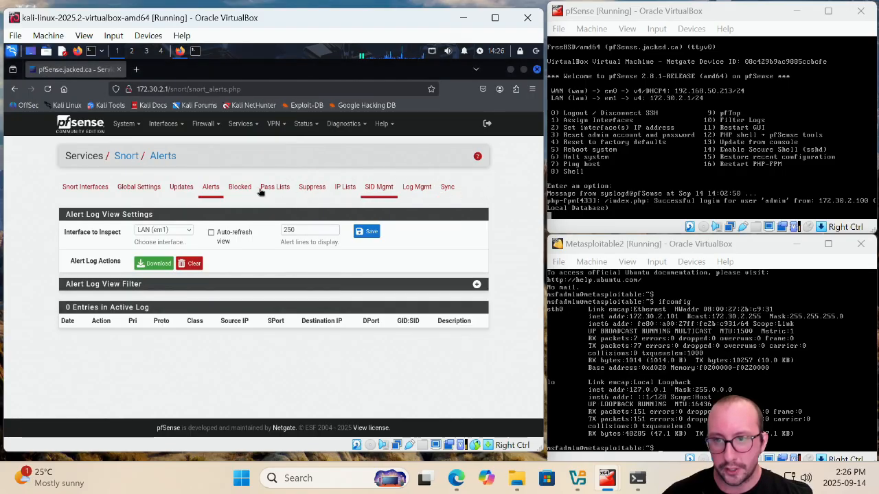
pyautogui.click(48, 90)
pyautogui.scroll(-1, 299, 332)
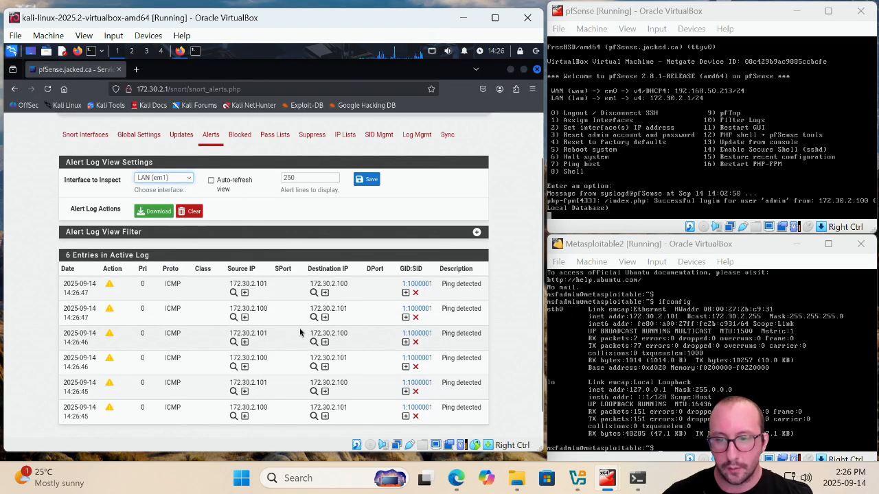
pyautogui.scroll(-1, 300, 332)
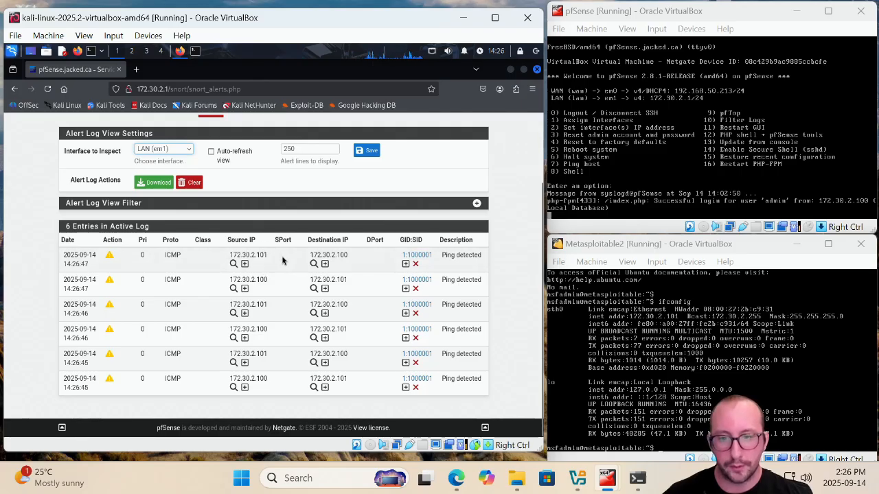
# Rerun ping 192.168.50.213 from the host's Command Prompt, then refresh Snort's alert log in the browser
pyautogui.click(637, 478)
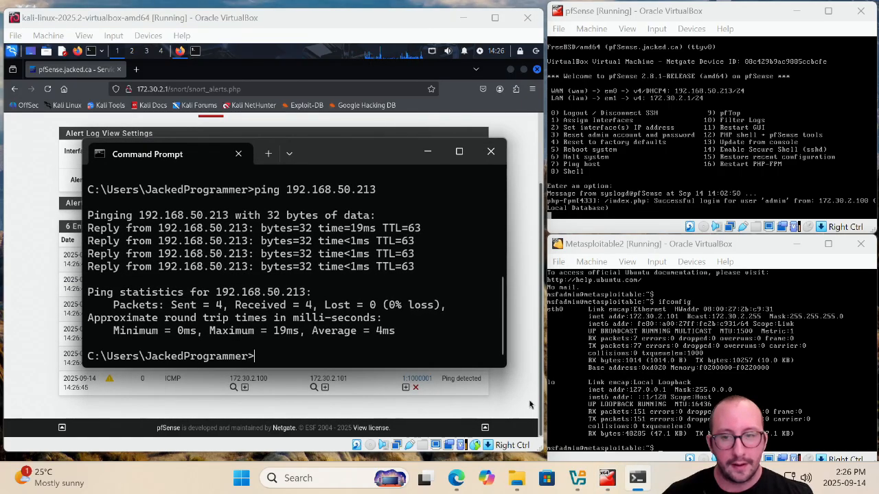
pyautogui.moveTo(327, 156); pyautogui.dragTo(490, 113)
pyautogui.press('Up')
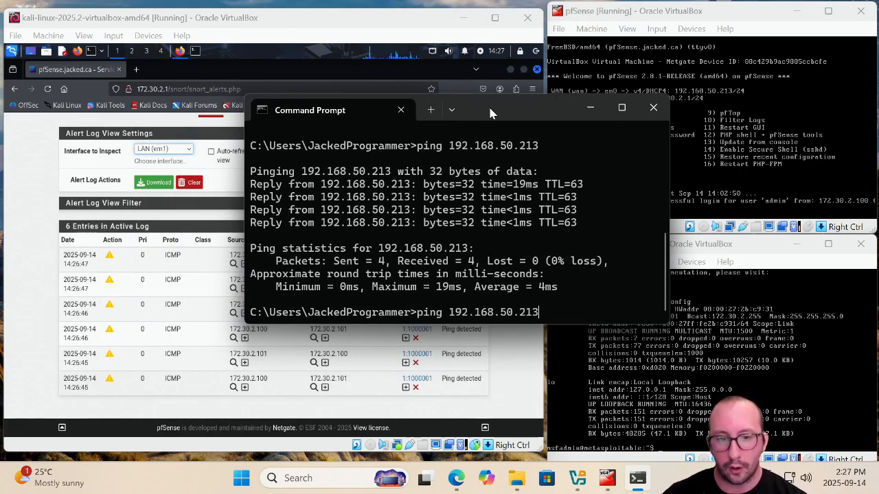
pyautogui.press('Return')
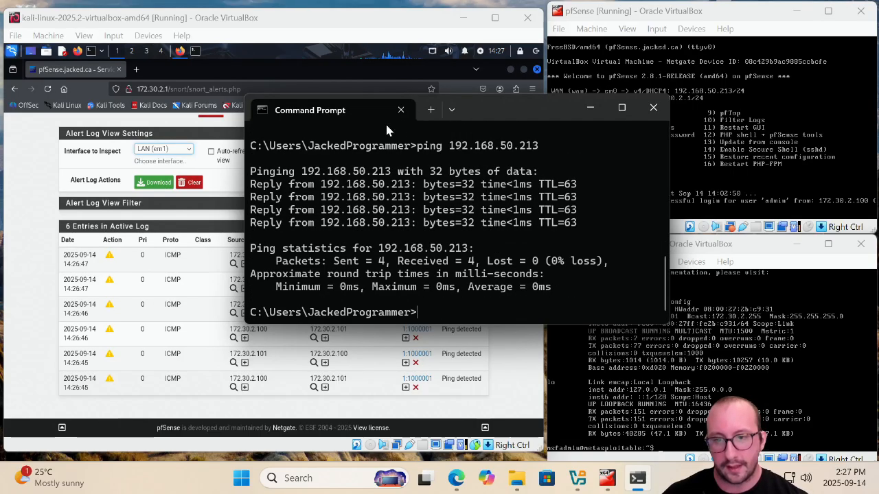
pyautogui.click(122, 149)
pyautogui.click(47, 88)
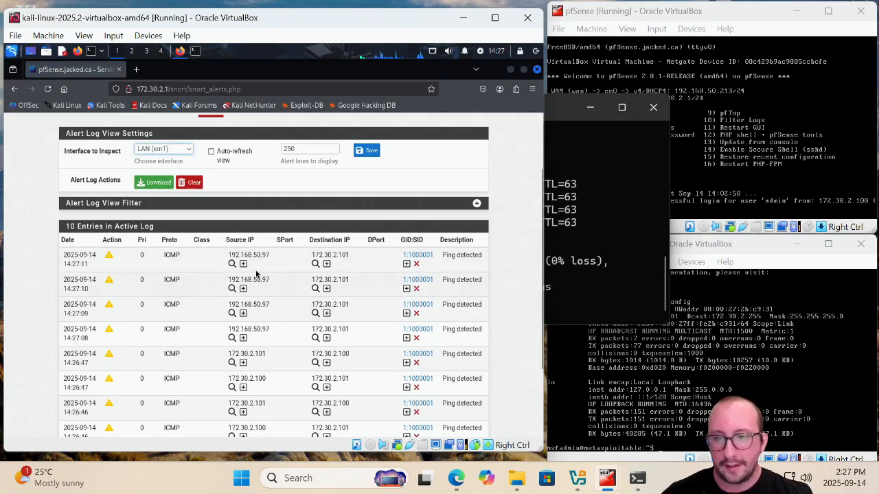
# Highlight the source and destination IP addresses of the newest ping alert in the log
pyautogui.moveTo(229, 255); pyautogui.dragTo(278, 257)
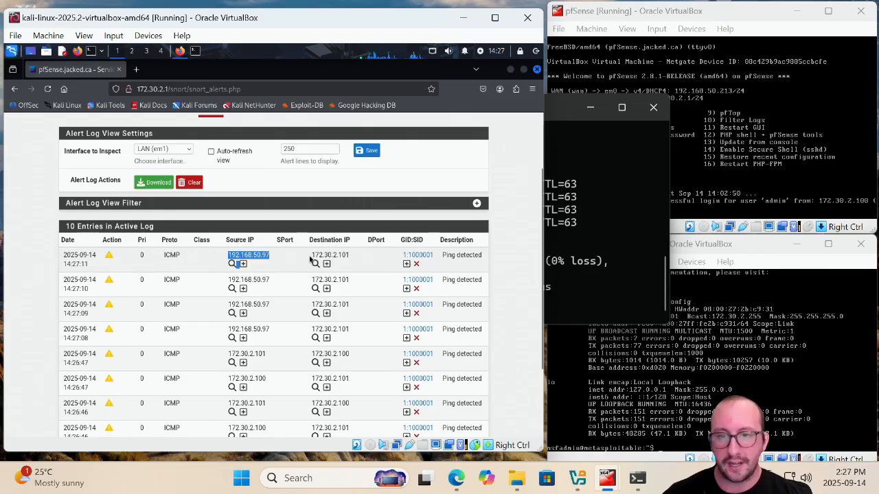
pyautogui.moveTo(312, 255); pyautogui.dragTo(351, 260)
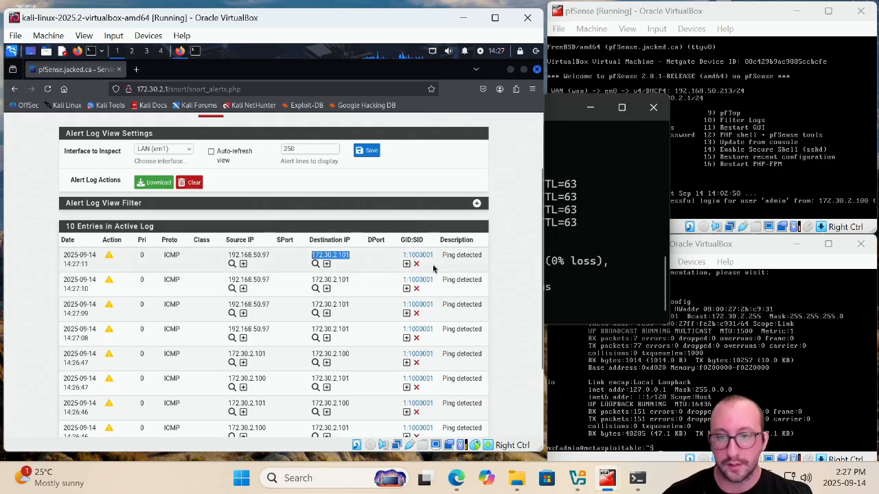
# Launch PuTTY from the Downloads folder and minimise the file explorer window
pyautogui.click(328, 478)
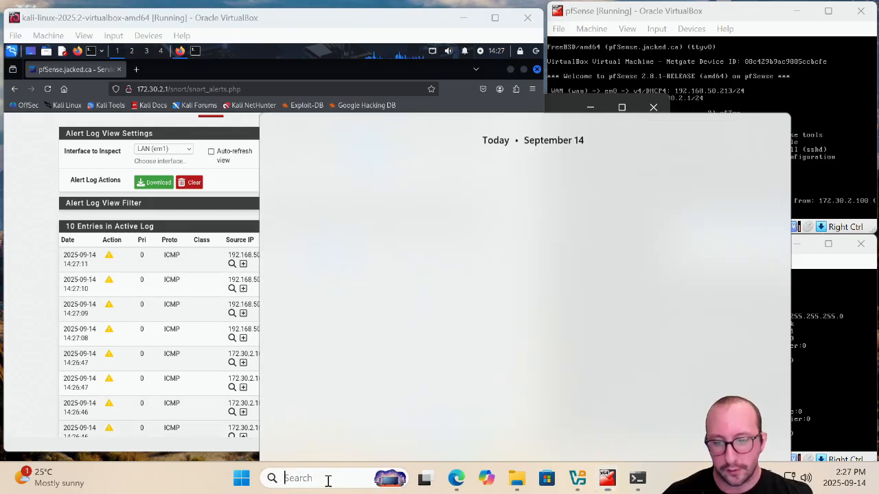
pyautogui.click(516, 479)
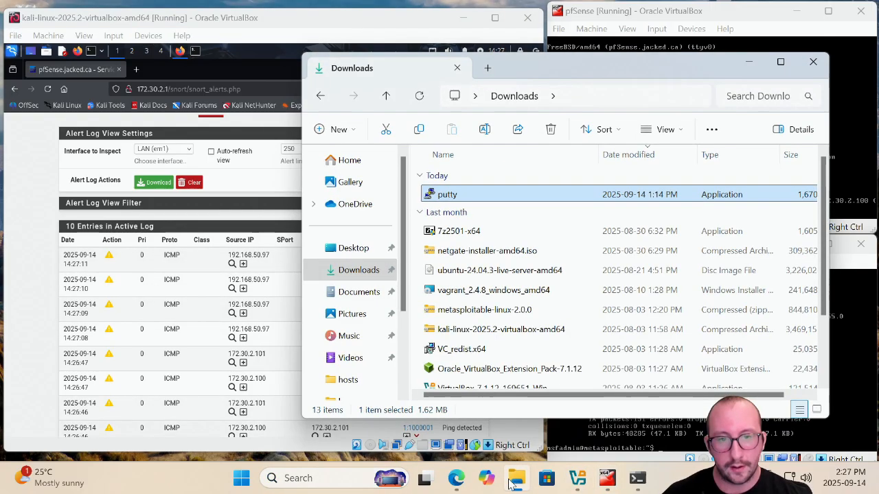
pyautogui.doubleClick(481, 195)
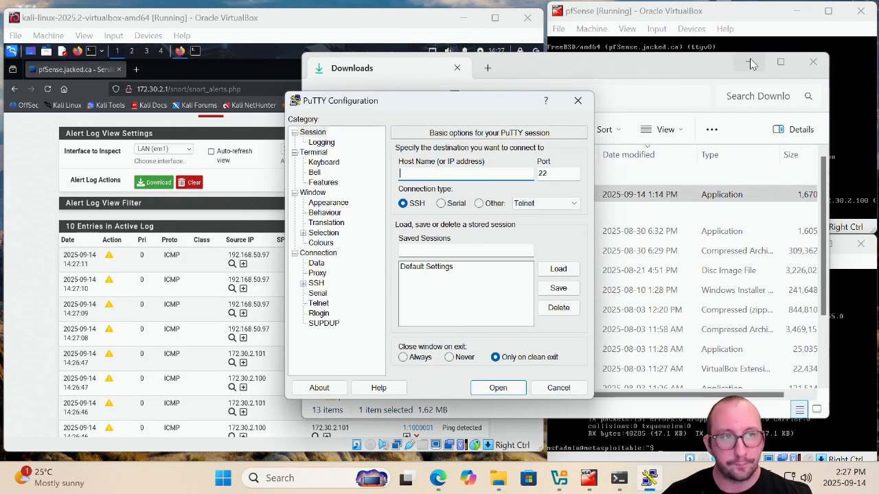
pyautogui.click(750, 62)
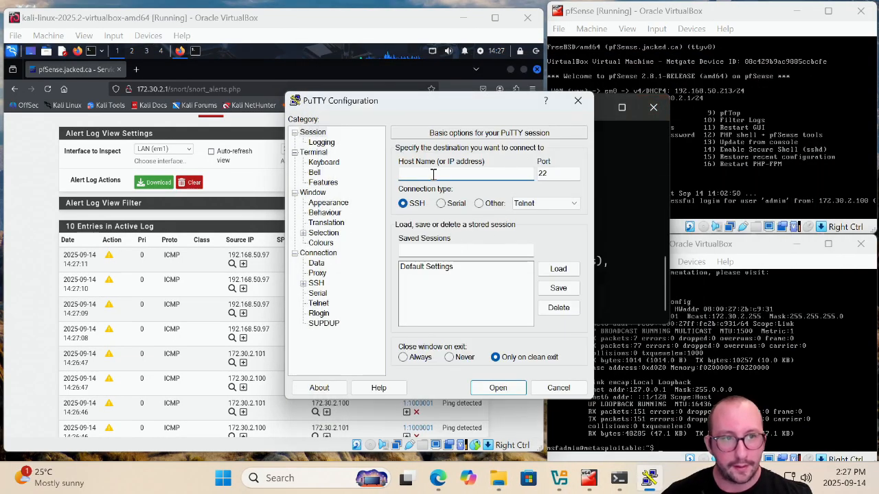
# Open an SSH session in PuTTY to 192.168.50.213 and enter msfadmin as the login name
pyautogui.write('192.168')
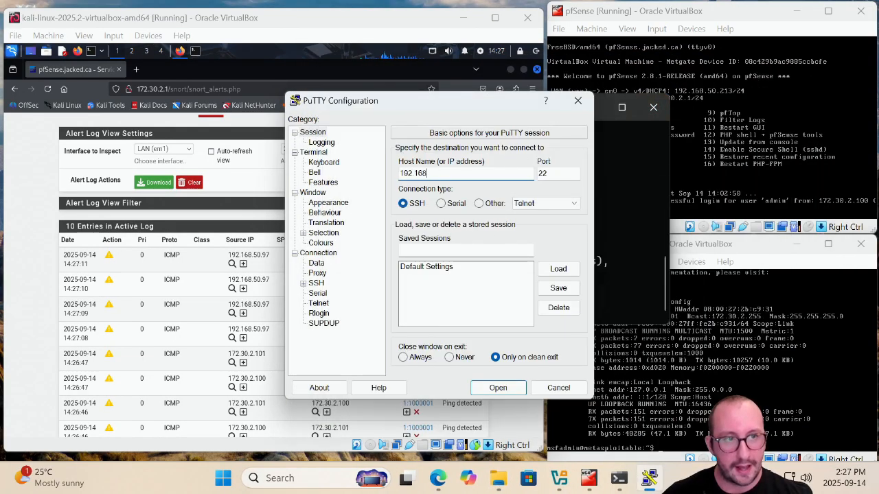
pyautogui.write('.50.213')
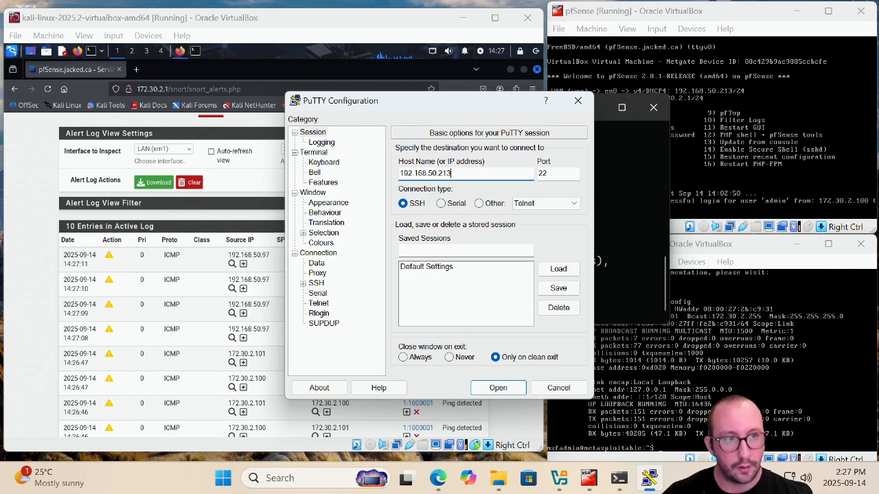
pyautogui.press('Return')
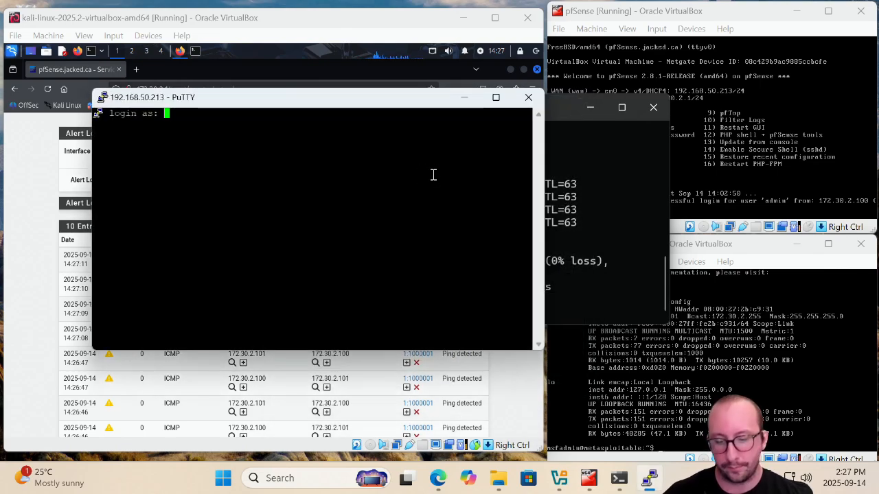
pyautogui.write('msfadmin')
pyautogui.press('Return')
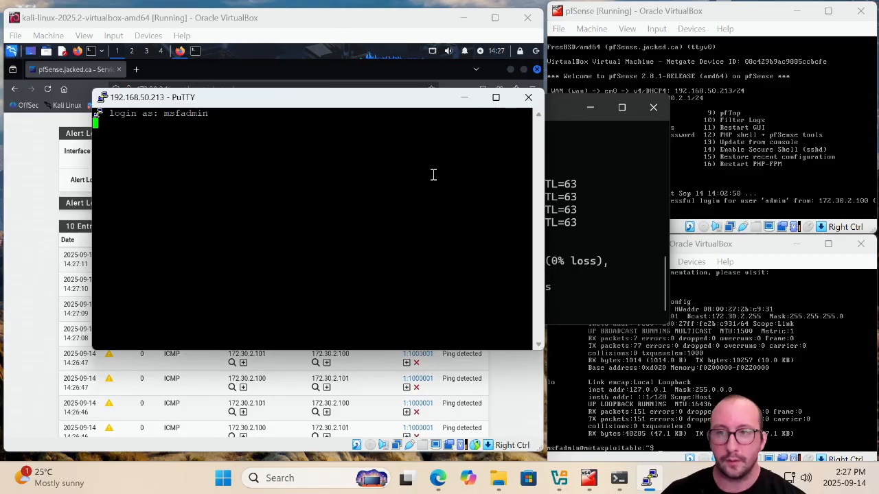
# Refresh Snort's alert log and scroll through the new SSH alert entries
pyautogui.moveTo(350, 105); pyautogui.dragTo(638, 109)
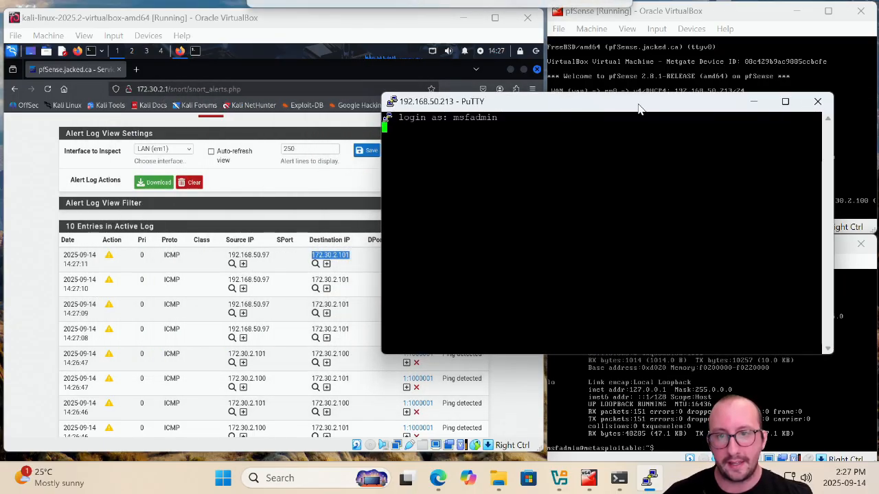
pyautogui.click(46, 89)
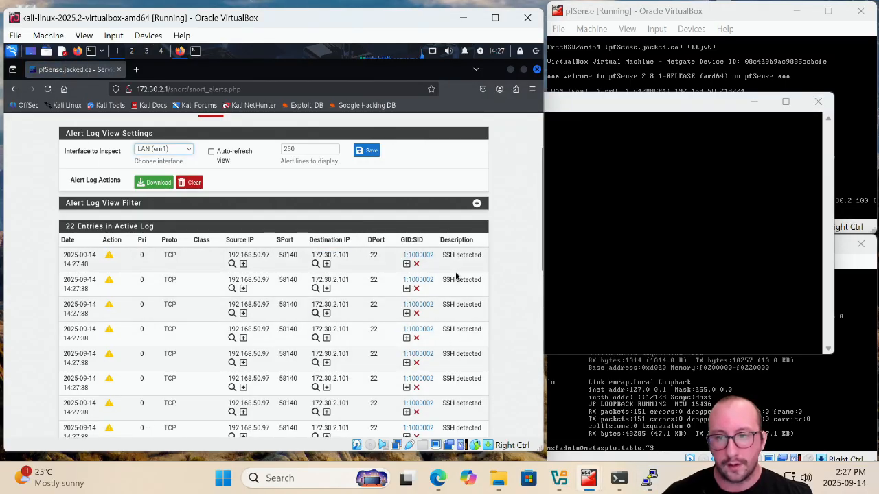
pyautogui.scroll(-5, 455, 275)
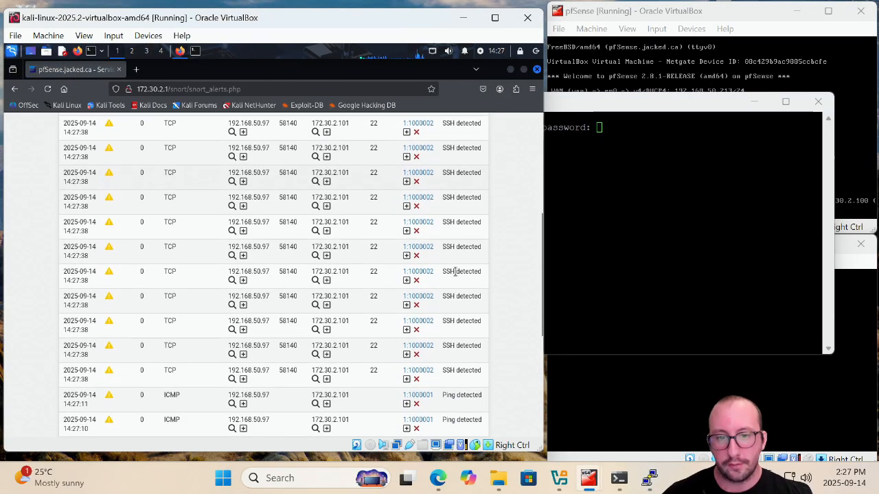
pyautogui.scroll(-2, 455, 272)
pyautogui.scroll(6, 455, 273)
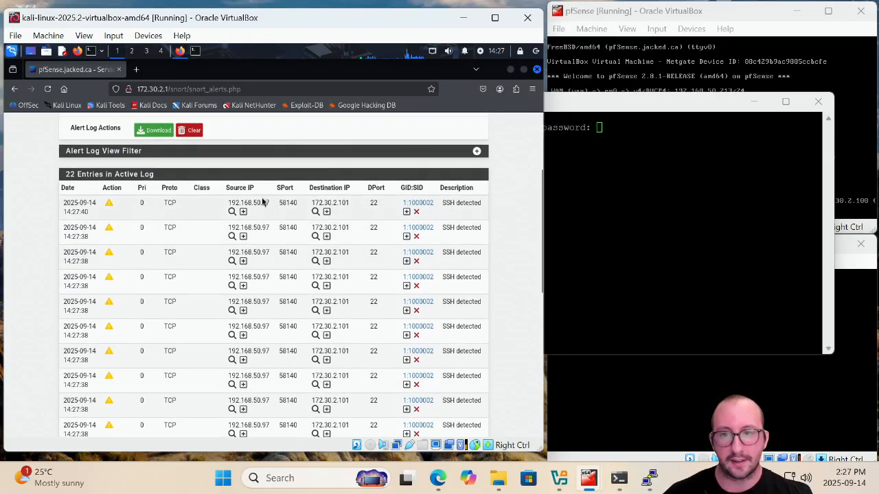
# Enter the account password to finish the SSH login and run ifconfig on the Metasploitable host
pyautogui.click(673, 112)
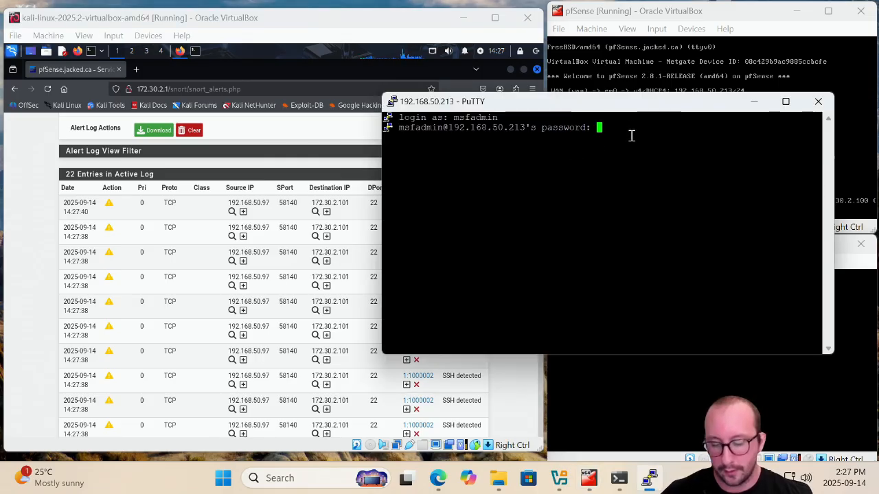
pyautogui.press('Return')
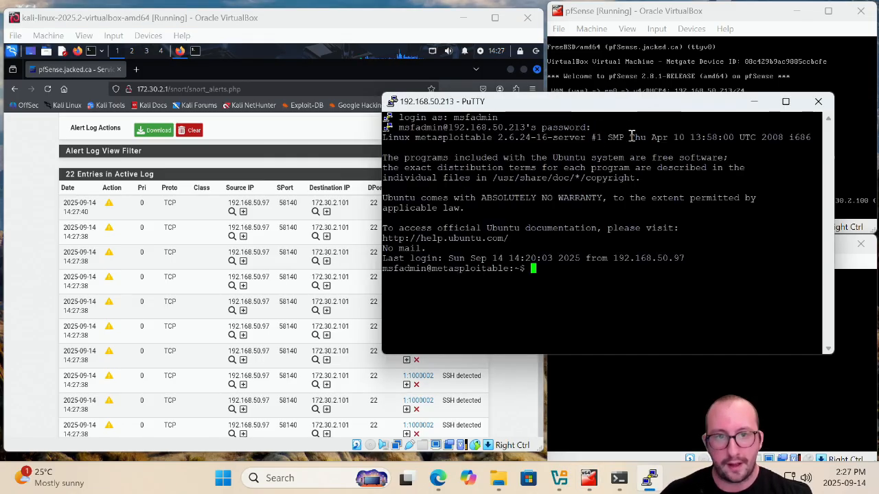
pyautogui.write('ifconfig')
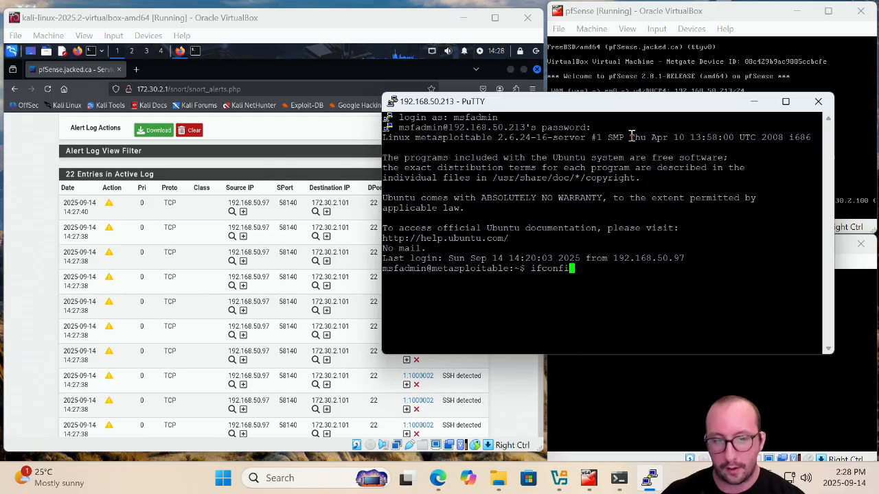
pyautogui.press('Return')
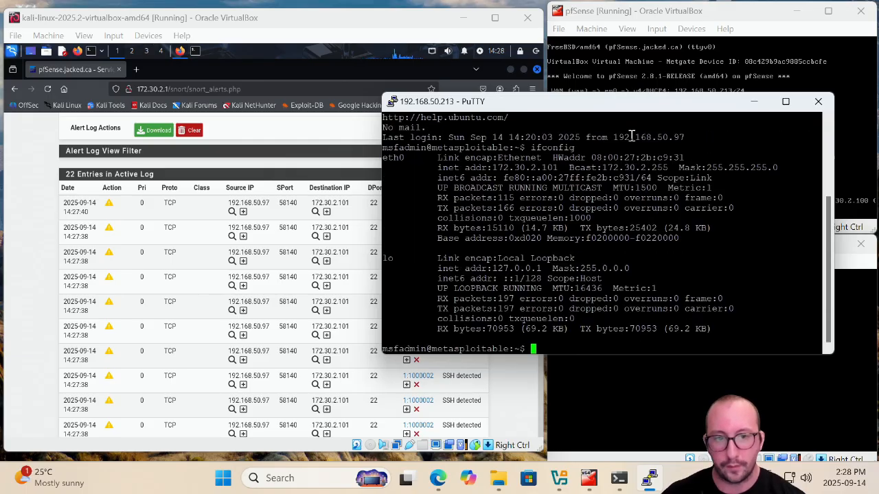
# Reload the Snort alert log page and scroll through the SSH entries
pyautogui.click(371, 34)
pyautogui.scroll(4, 119, 189)
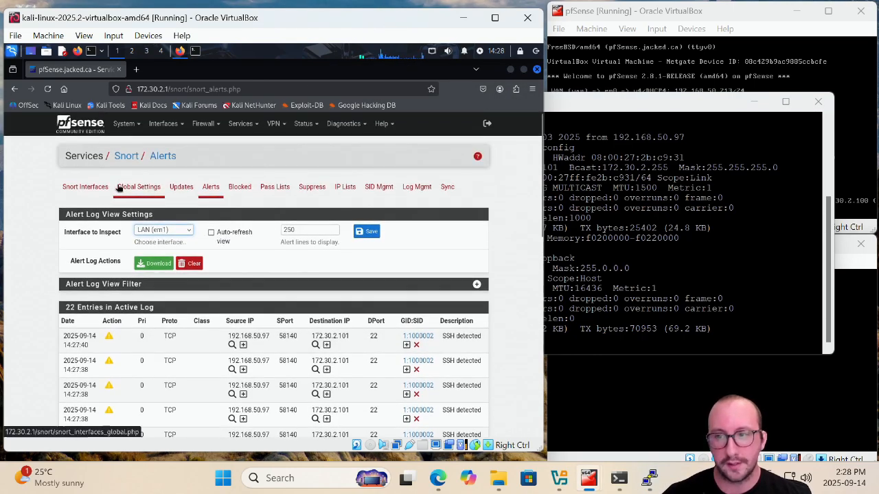
pyautogui.press('F5')
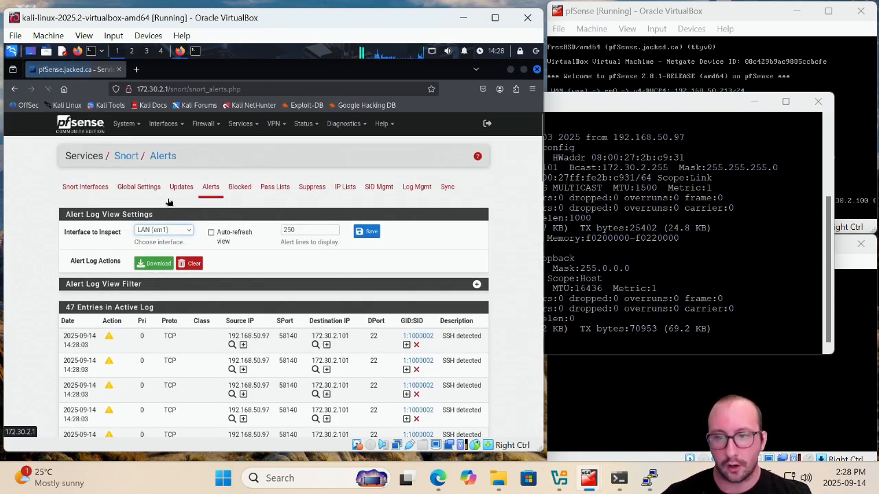
pyautogui.scroll(-10, 312, 266)
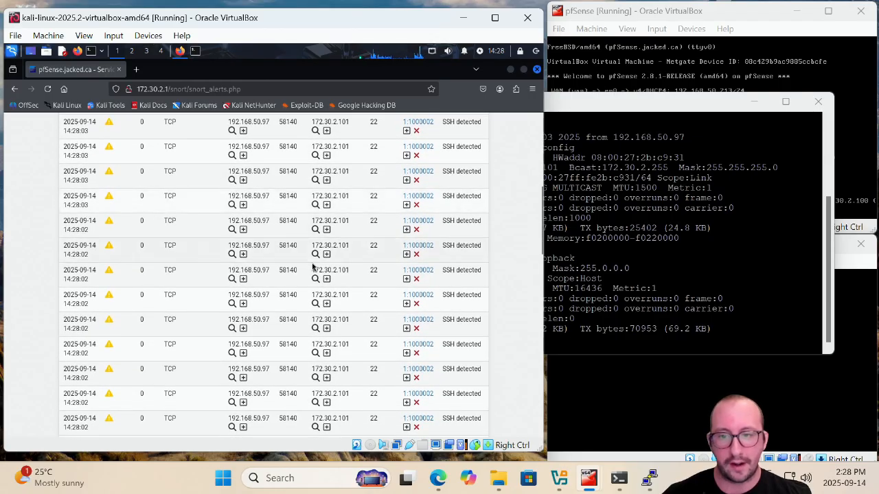
pyautogui.scroll(10, 302, 268)
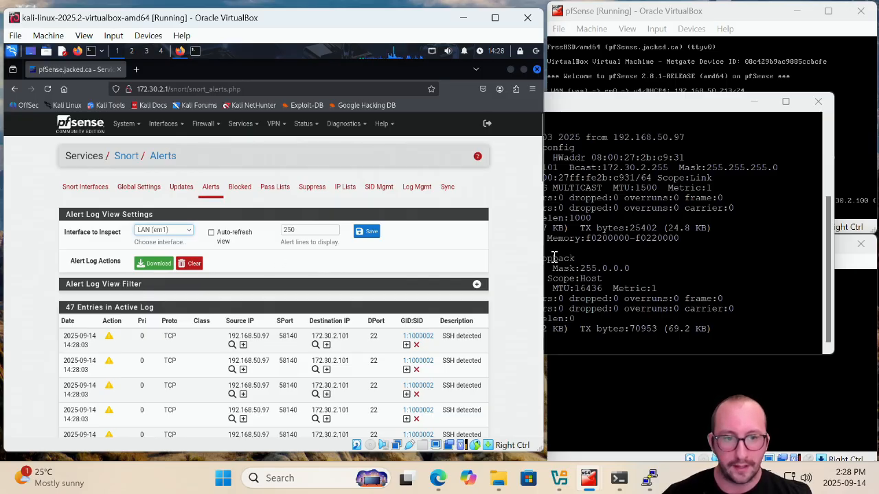
# Run ping google.com from the SSH session on Metasploitable
pyautogui.moveTo(614, 109); pyautogui.dragTo(505, 74)
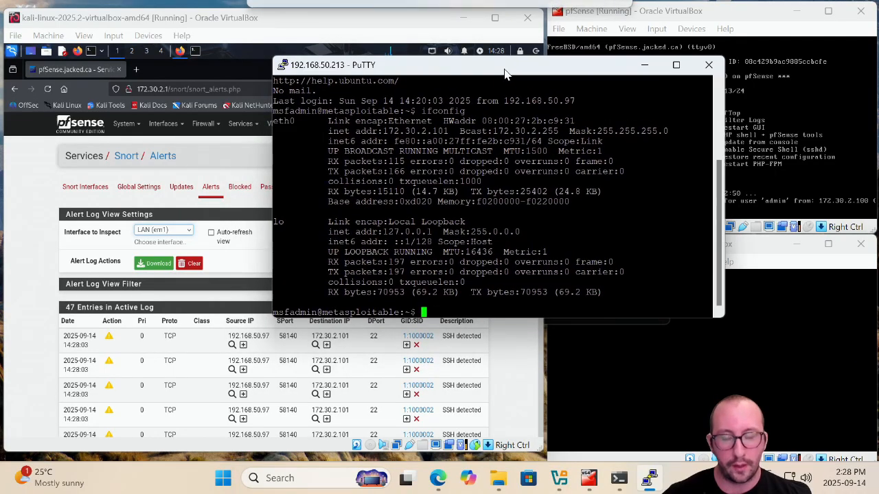
pyautogui.write('ping ')
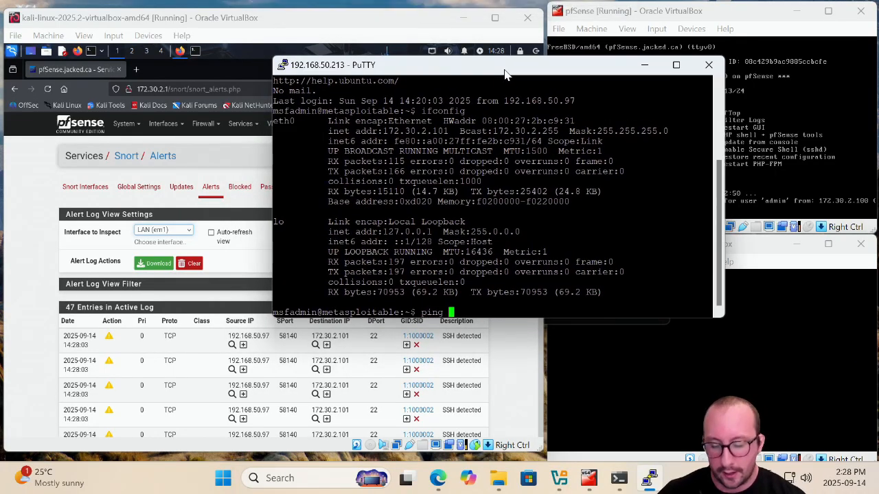
pyautogui.write('google.com')
pyautogui.press('Return')
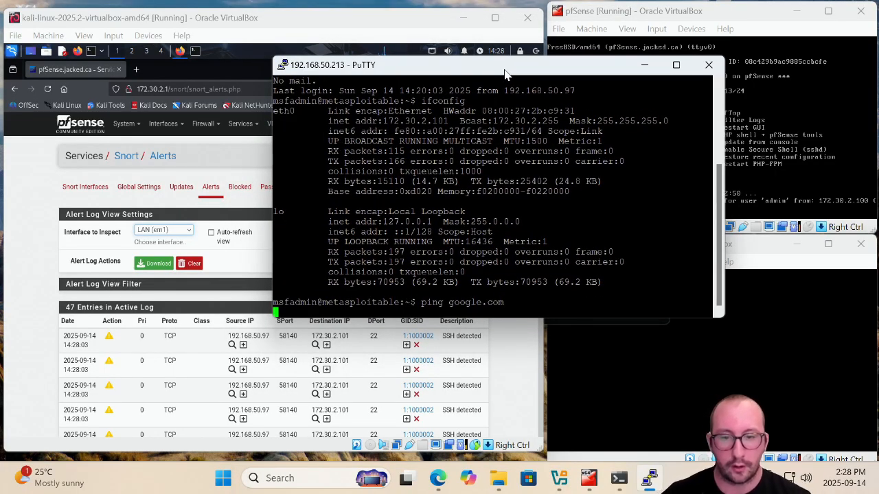
# Refresh Snort's alert log and scroll through the latest entries
pyautogui.click(46, 254)
pyautogui.click(48, 89)
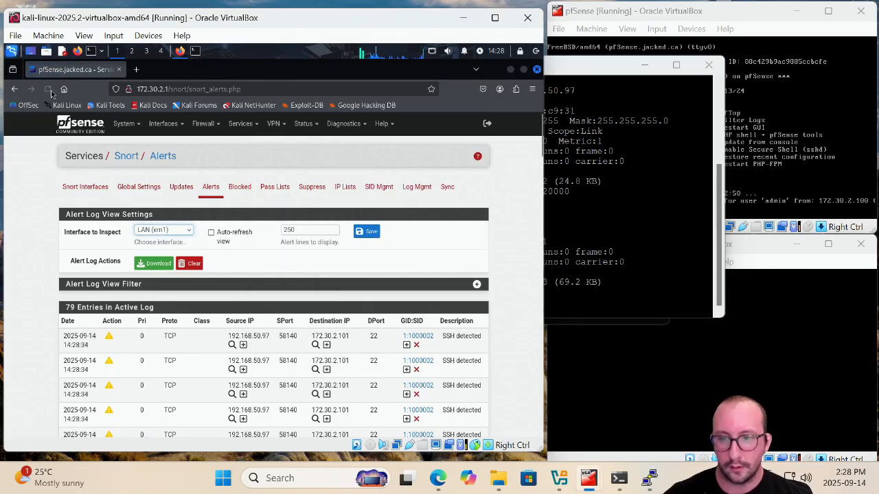
pyautogui.scroll(-3, 381, 343)
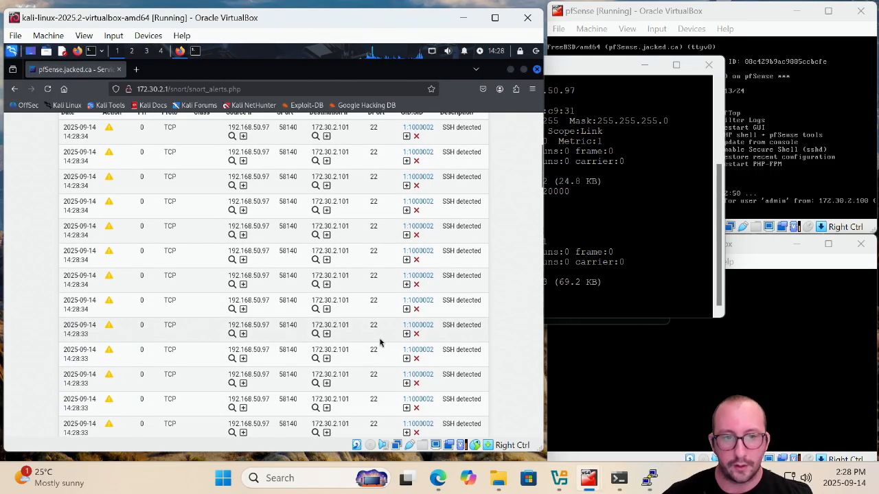
pyautogui.scroll(3, 381, 344)
pyautogui.scroll(-2, 379, 335)
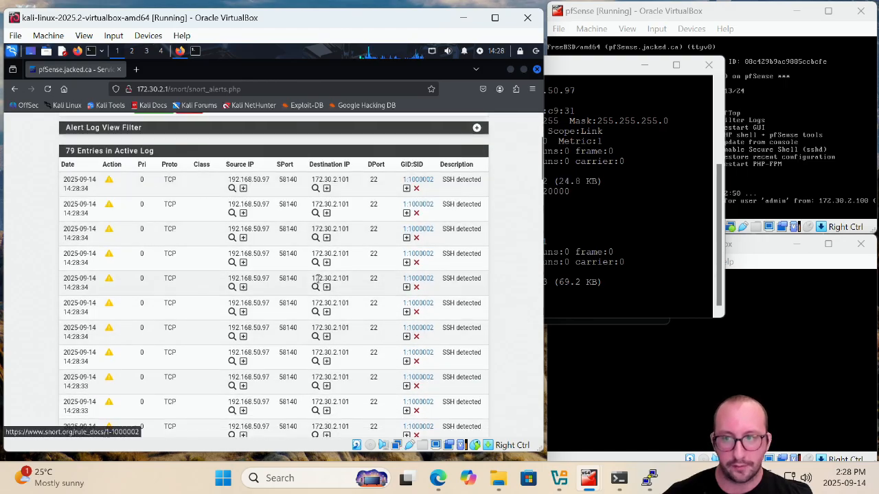
pyautogui.scroll(2, 318, 278)
# Close the PuTTY SSH session window
pyautogui.click(638, 118)
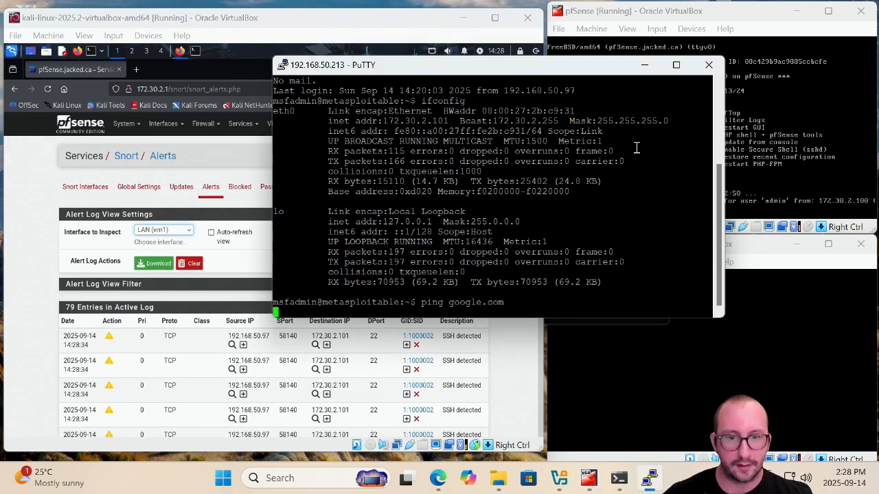
pyautogui.click(709, 66)
pyautogui.click(456, 289)
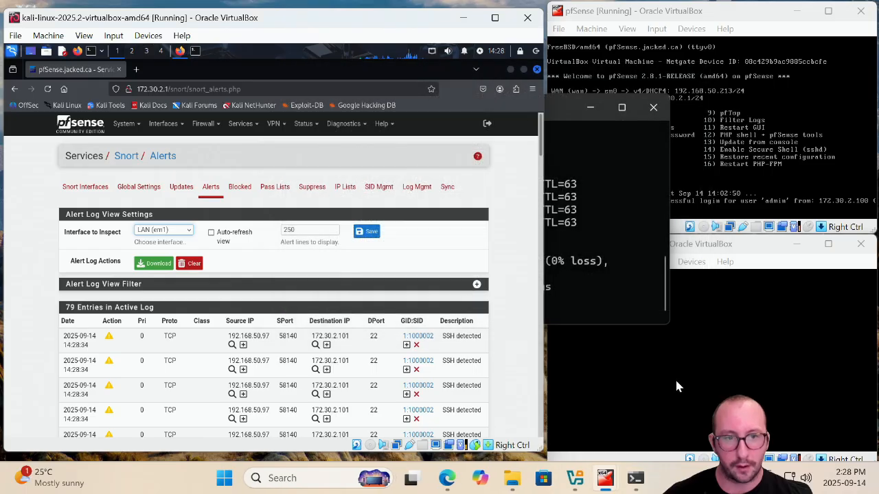
# Repeat the ping 192.168.50.213 command in the host's Command Prompt
pyautogui.click(624, 234)
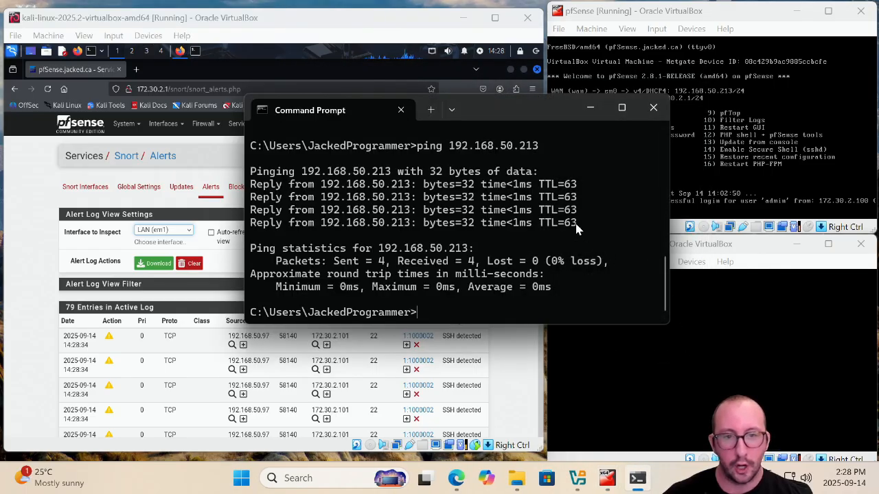
pyautogui.press('Up')
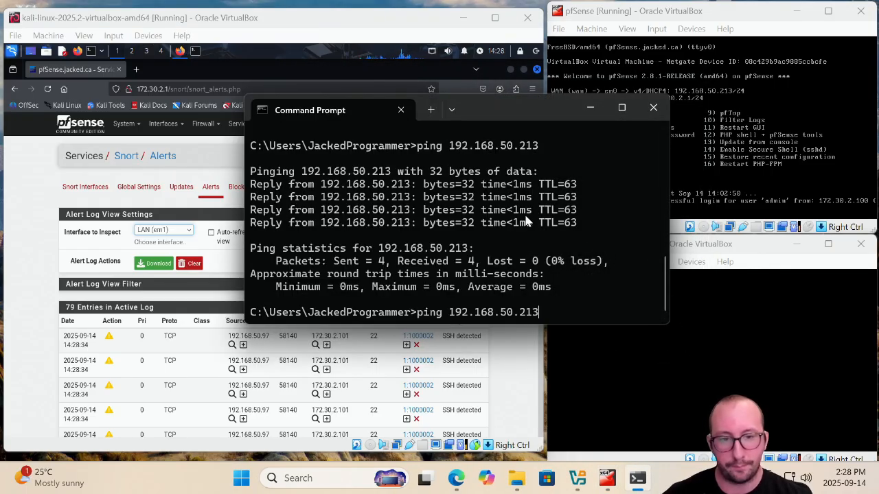
pyautogui.press('Return')
# Reload Snort's alert log to check the new ping alerts and bring the Metasploitable2 console forward
pyautogui.click(35, 87)
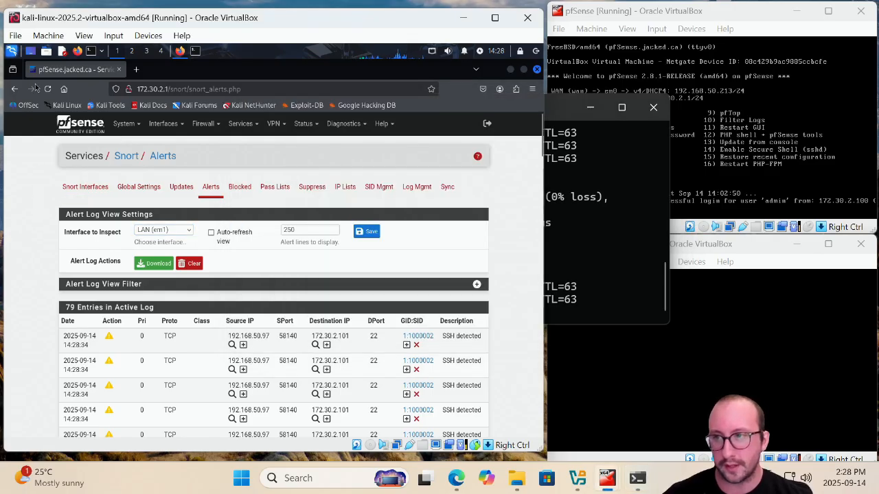
pyautogui.click(48, 89)
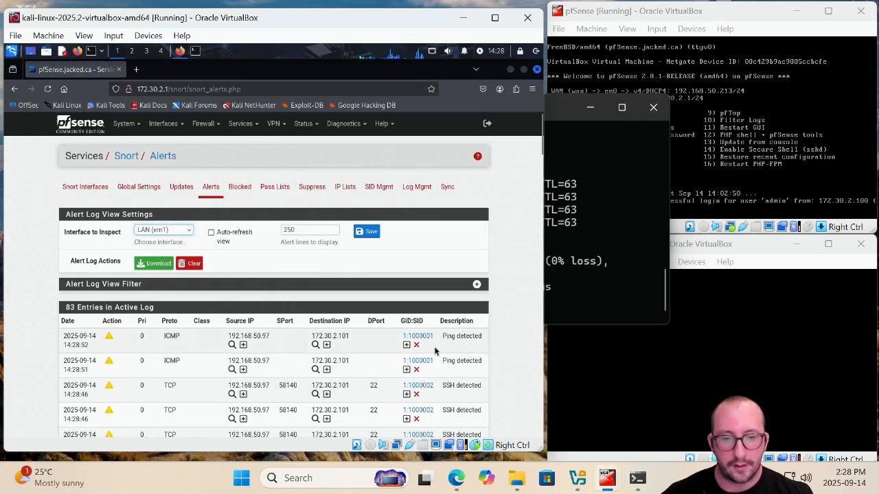
pyautogui.click(725, 367)
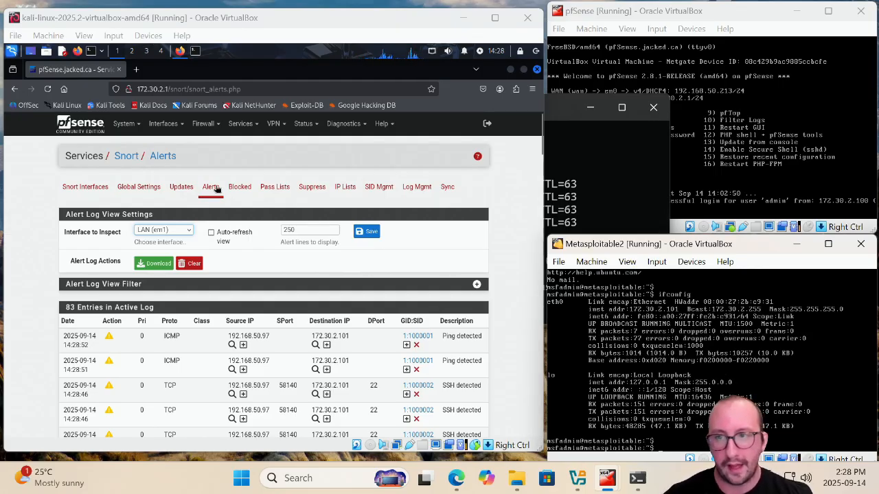
# Disable the LAN firewall block rule and apply the firewall changes
pyautogui.click(204, 123)
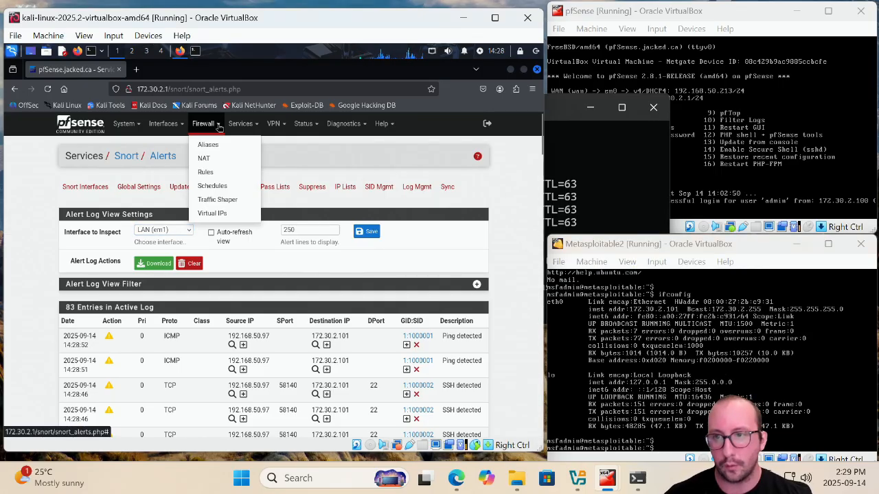
pyautogui.click(214, 172)
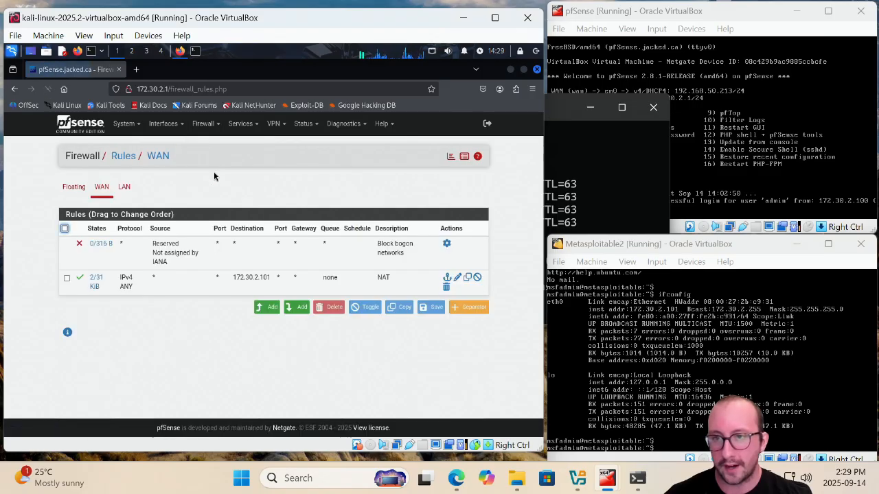
pyautogui.click(123, 187)
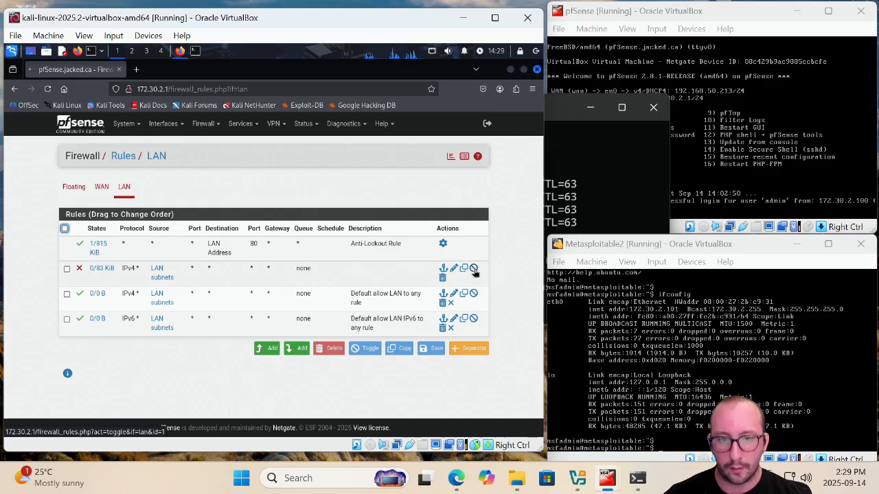
pyautogui.click(474, 269)
pyautogui.click(451, 195)
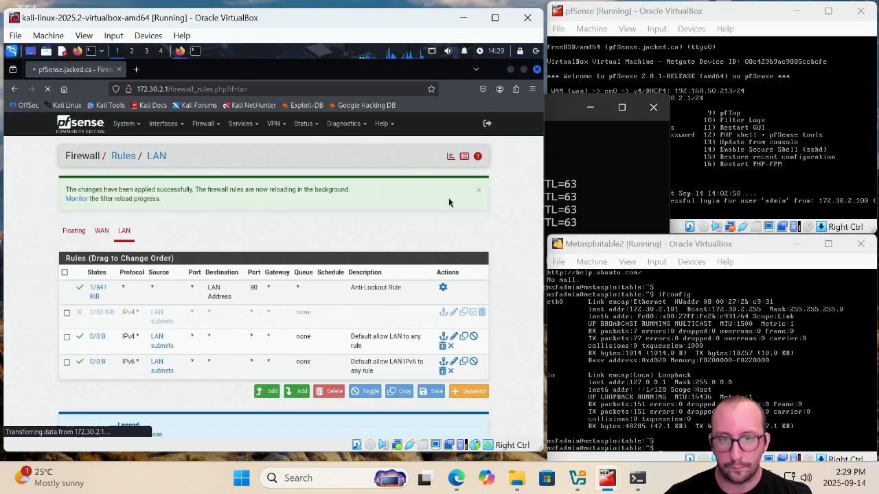
# Start pinging google.com from the Metasploitable2 console
pyautogui.click(692, 443)
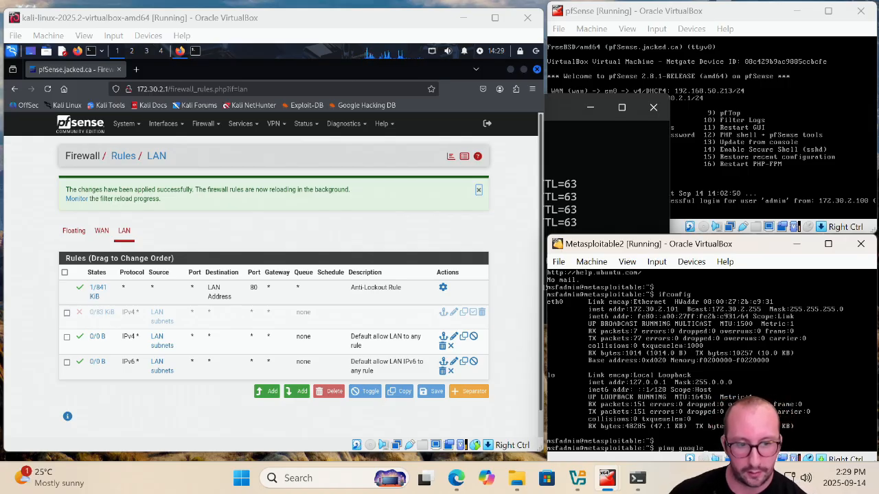
pyautogui.press('Return')
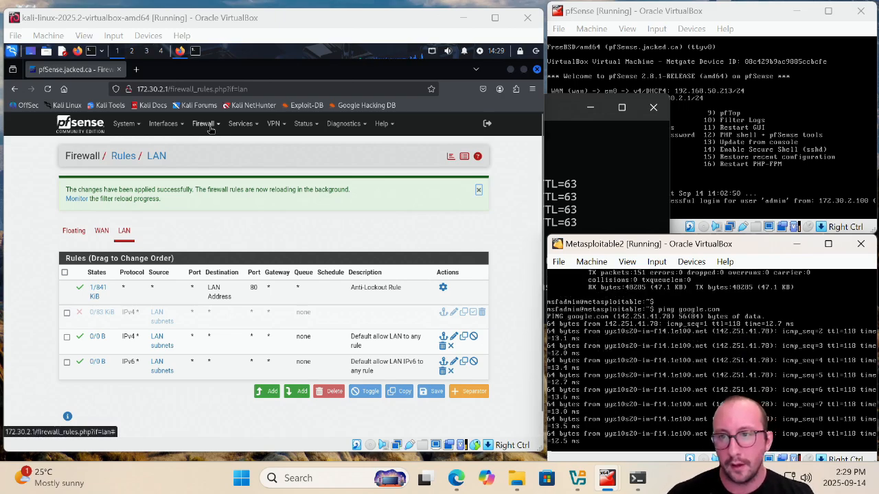
# Open Snort's alert log and scroll through the new ping alerts
pyautogui.click(241, 124)
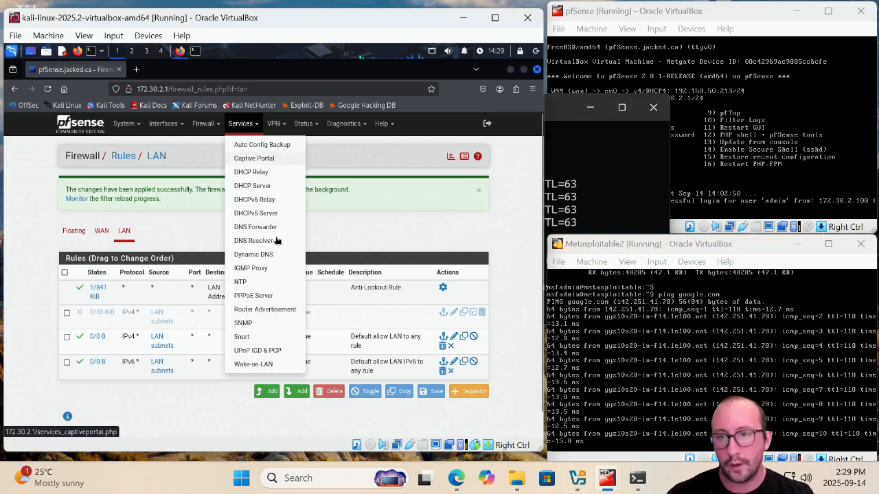
pyautogui.click(254, 339)
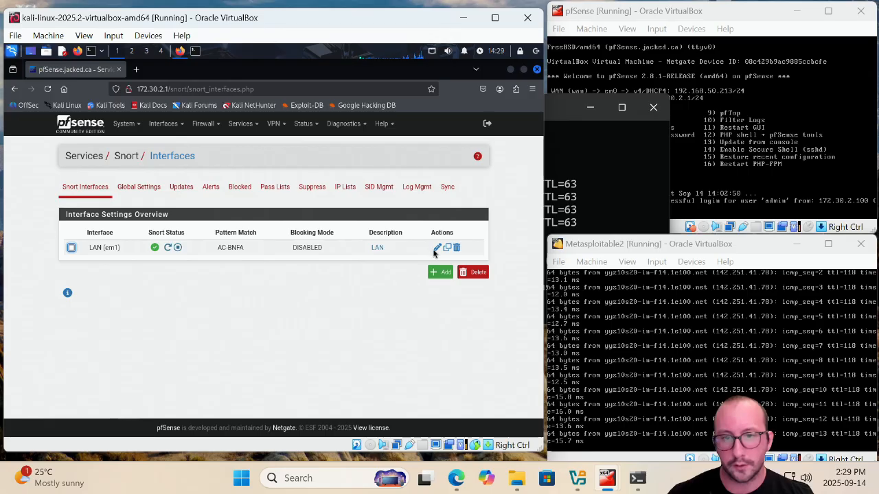
pyautogui.click(211, 187)
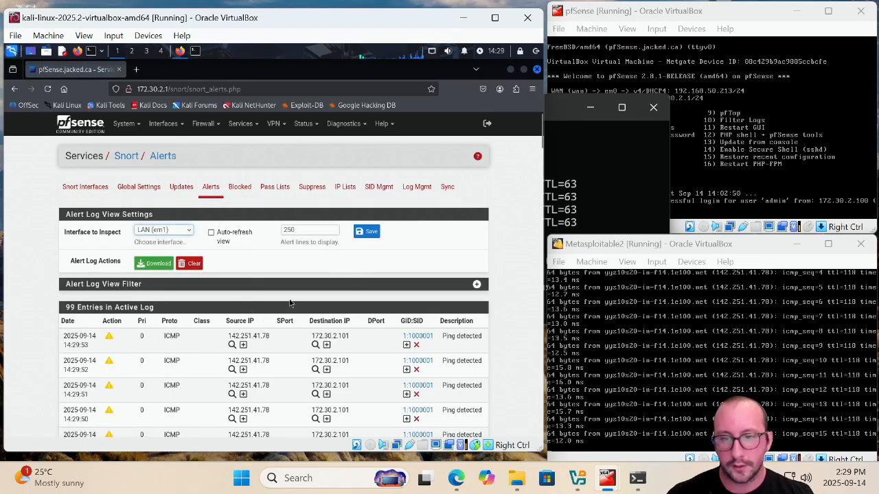
pyautogui.scroll(-3, 289, 302)
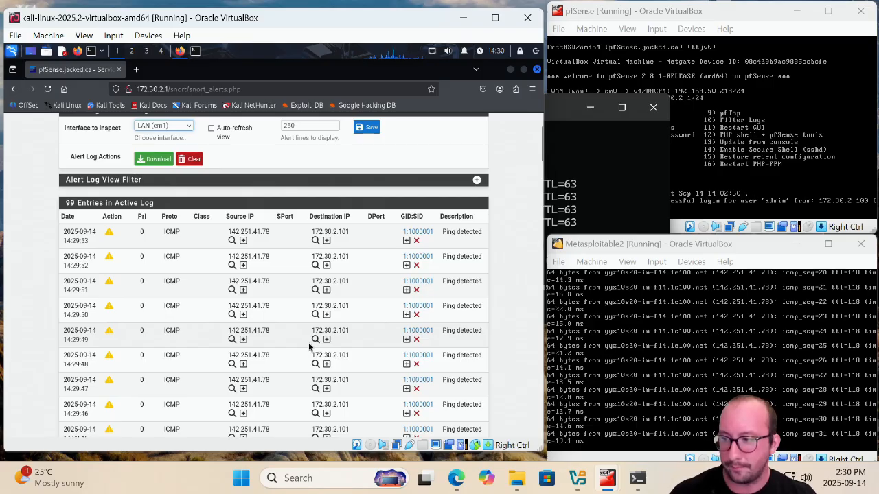
# Stop the ping in the Metasploitable2 console and select the latest alert's source IP 142.251.41.78
pyautogui.click(826, 337)
pyautogui.hotkey('ctrl', 'c')
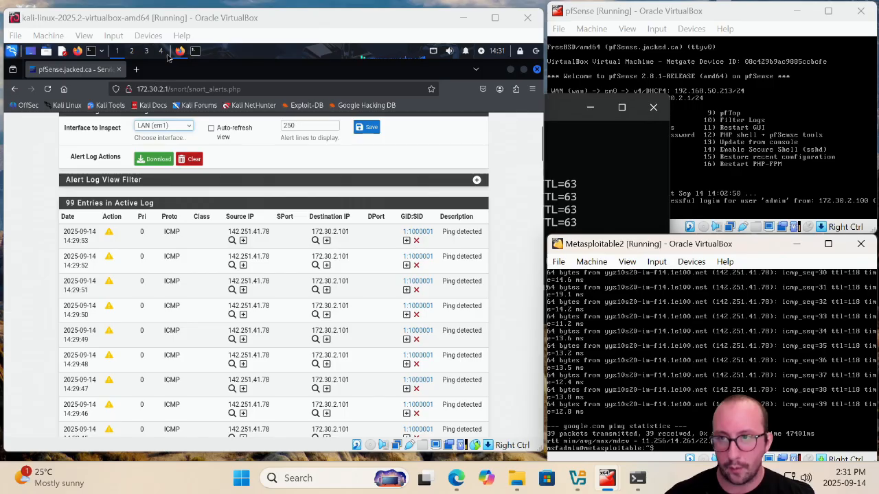
pyautogui.moveTo(269, 231); pyautogui.dragTo(230, 232)
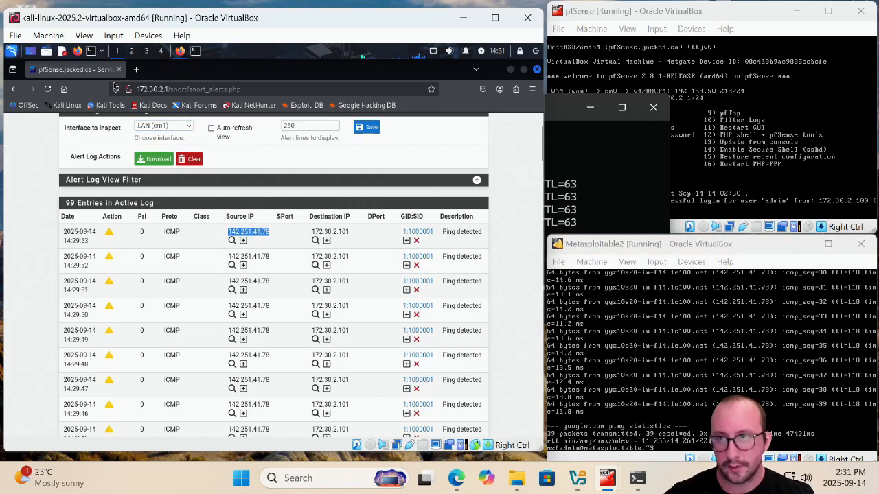
# Search Google for the source IP 142.251.41.78 in a new browser tab
pyautogui.click(136, 69)
pyautogui.write('goo')
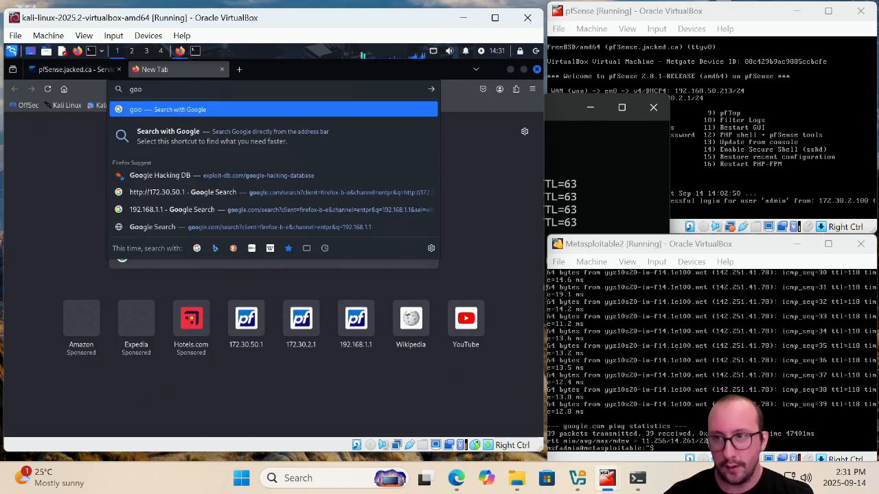
pyautogui.write('gle.com')
pyautogui.press('Return')
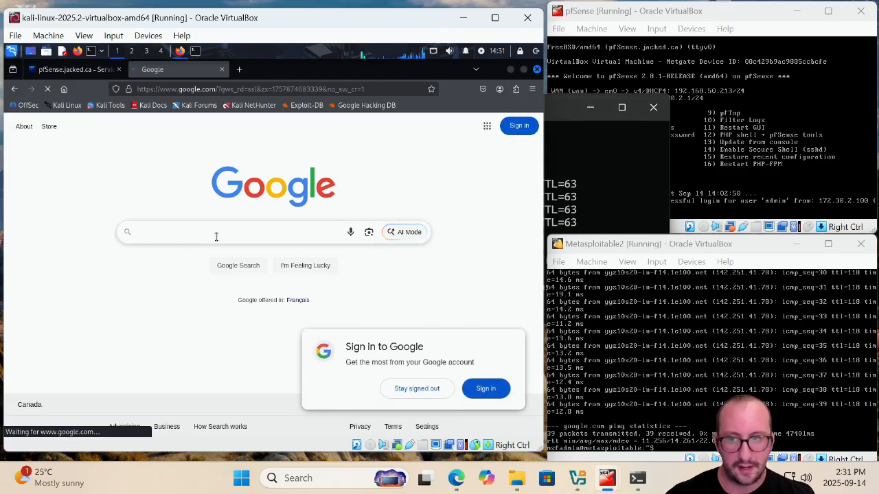
pyautogui.click(215, 236)
pyautogui.hotkey('ctrl', 'v')
pyautogui.press('Return')
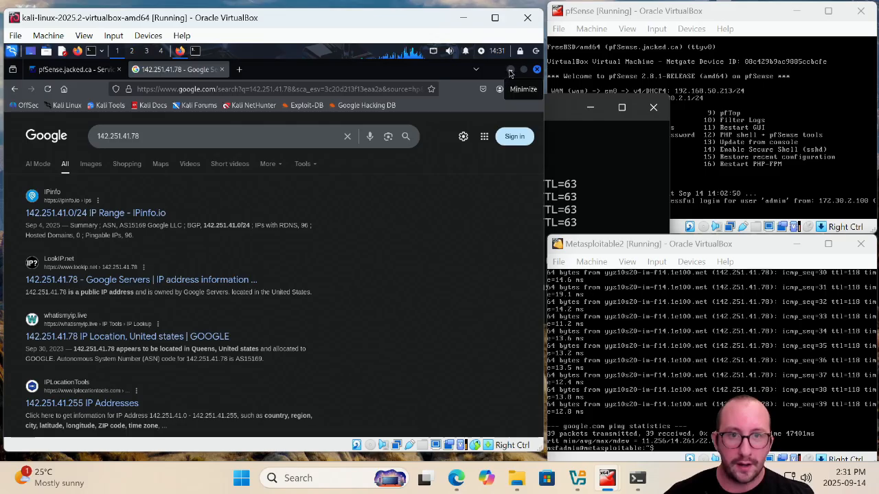
# Return to Snort's alert log and scroll through the ping alerts
pyautogui.click(72, 70)
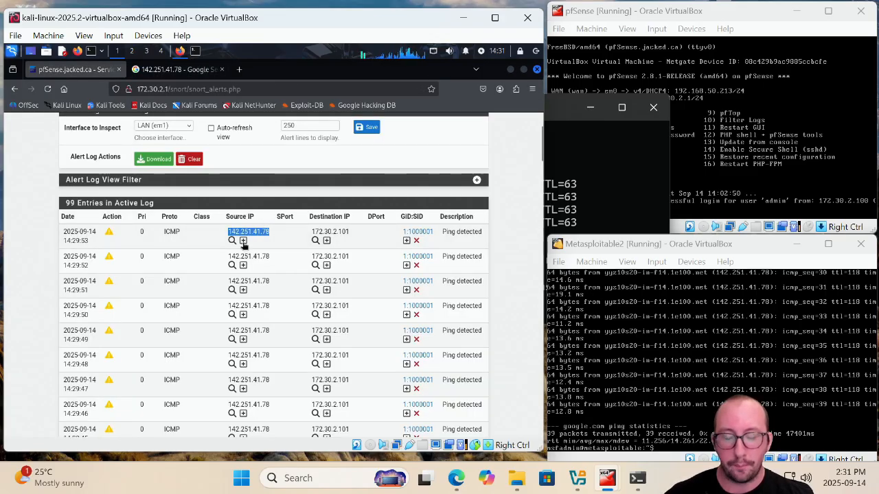
pyautogui.click(287, 236)
pyautogui.scroll(-5, 271, 253)
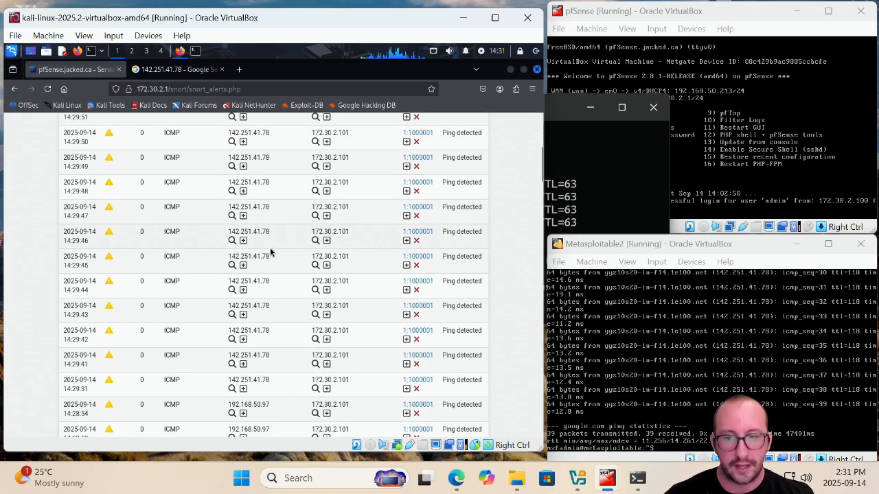
pyautogui.scroll(6, 270, 252)
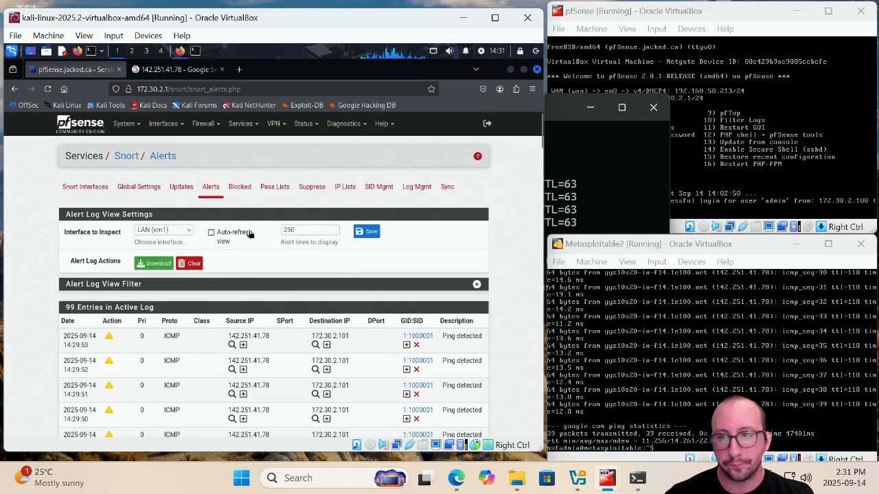
pyautogui.scroll(-3, 248, 242)
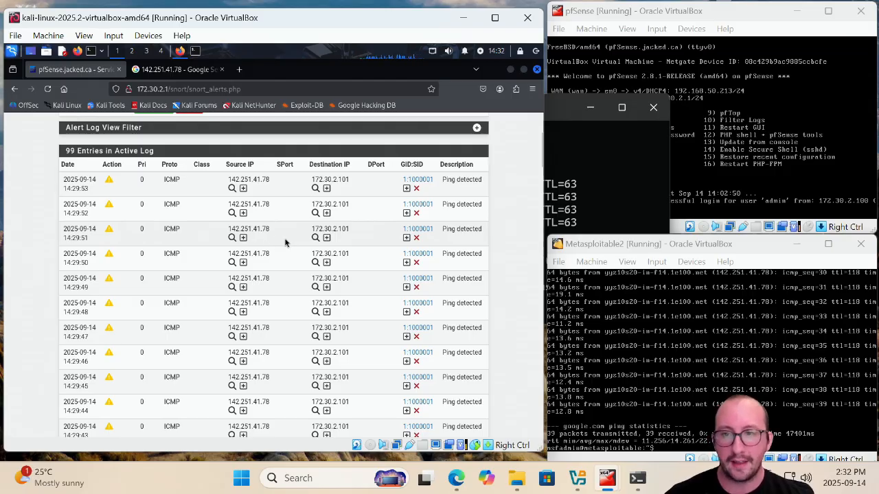
pyautogui.scroll(4, 282, 244)
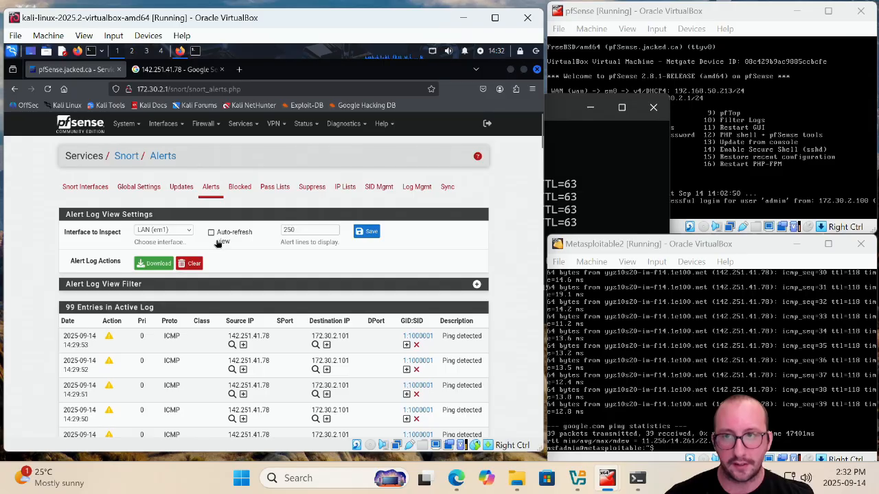
# Re-enable the LAN firewall block rule and apply the firewall changes
pyautogui.click(203, 124)
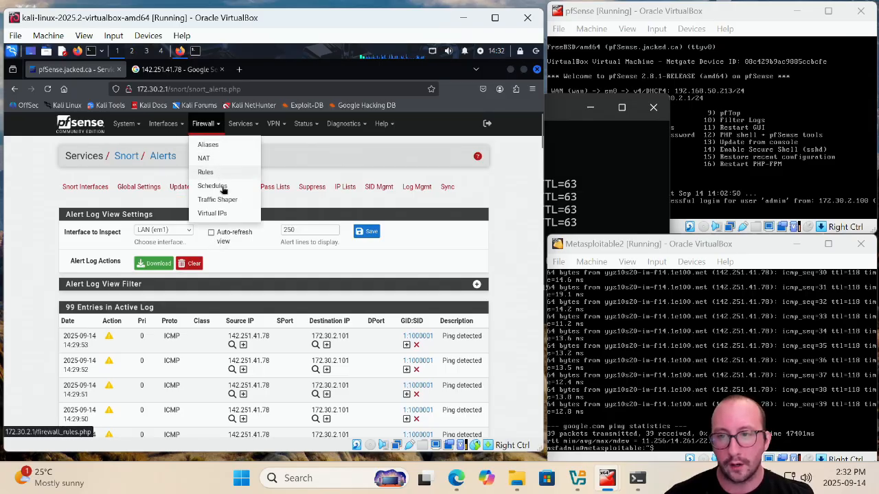
pyautogui.click(206, 172)
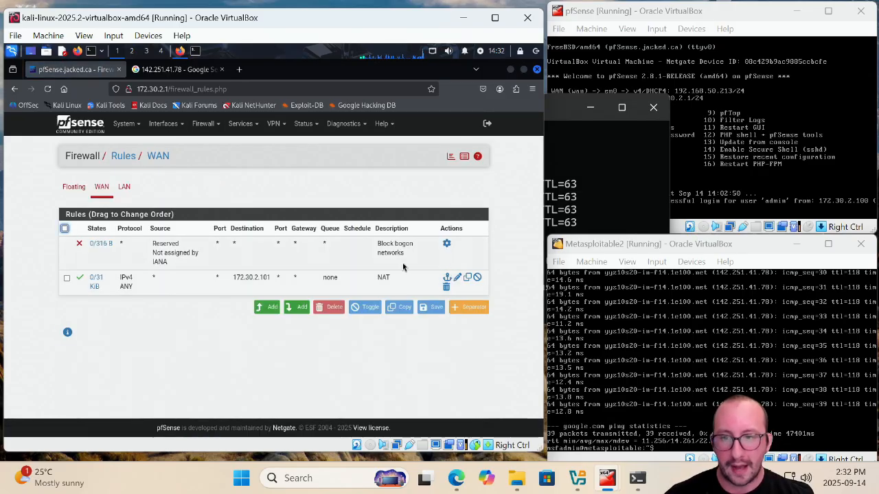
pyautogui.click(124, 187)
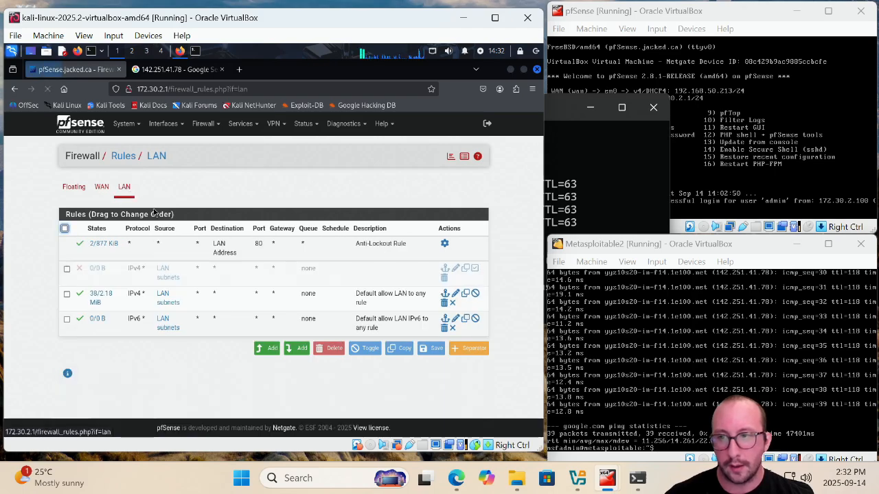
pyautogui.click(474, 268)
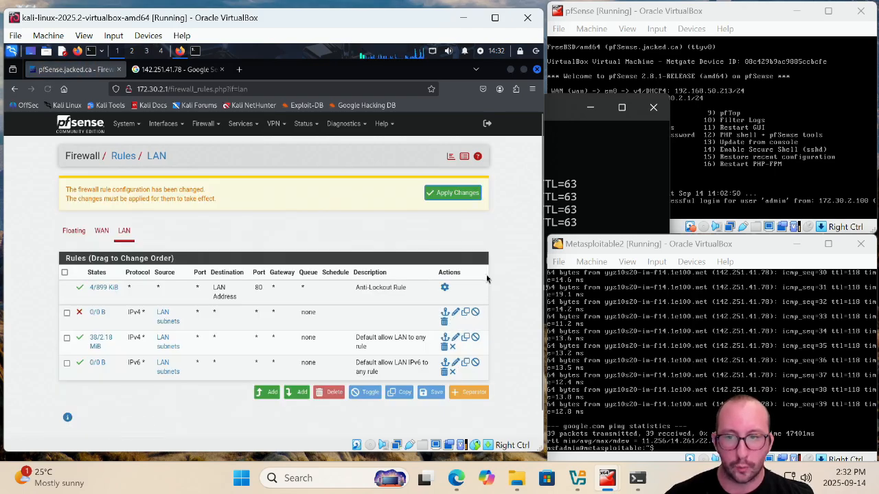
pyautogui.click(460, 194)
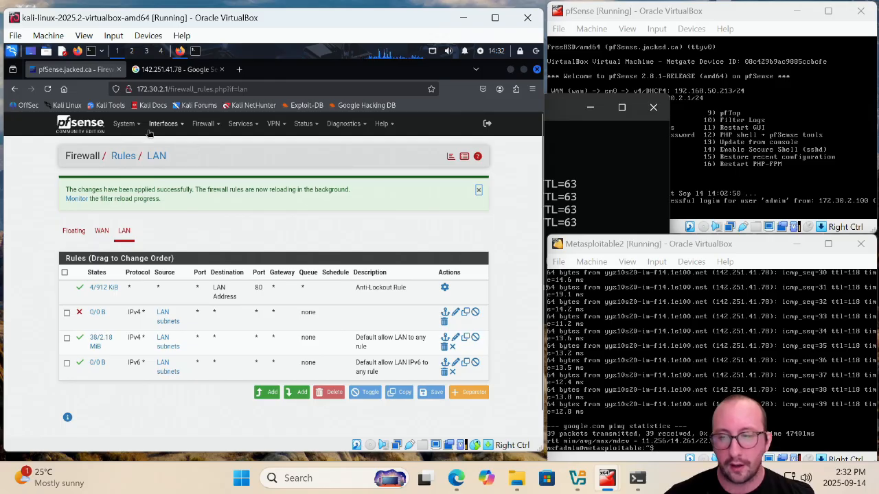
# Enable Block Offenders in Snort's LAN interface settings and save the configuration
pyautogui.click(246, 129)
pyautogui.click(248, 336)
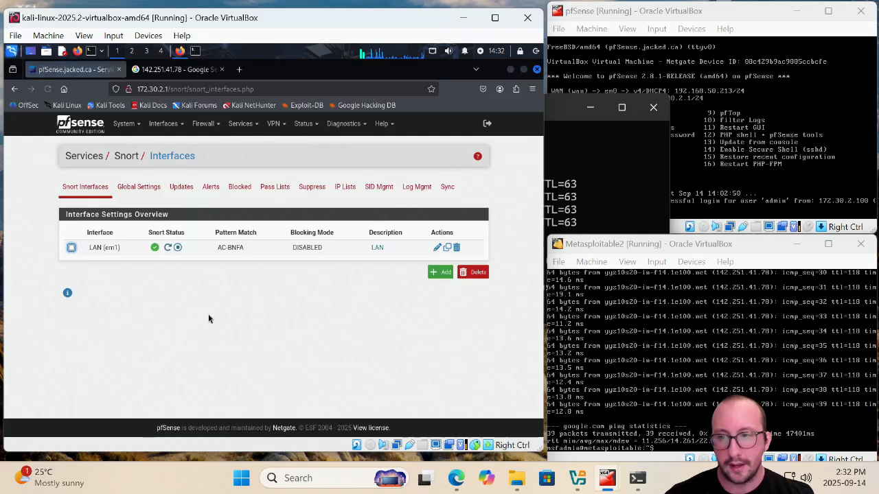
pyautogui.click(437, 247)
pyautogui.scroll(-10, 330, 284)
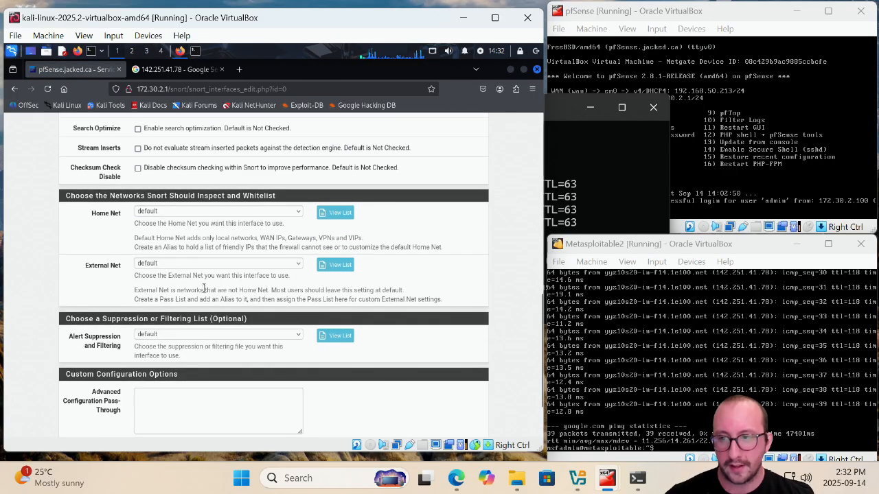
pyautogui.scroll(-2, 205, 290)
pyautogui.scroll(7, 179, 275)
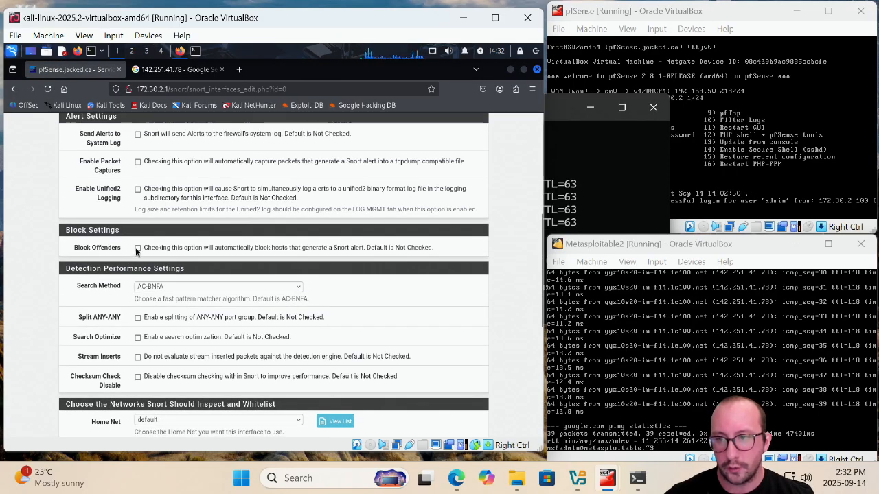
pyautogui.click(138, 248)
pyautogui.scroll(-10, 248, 280)
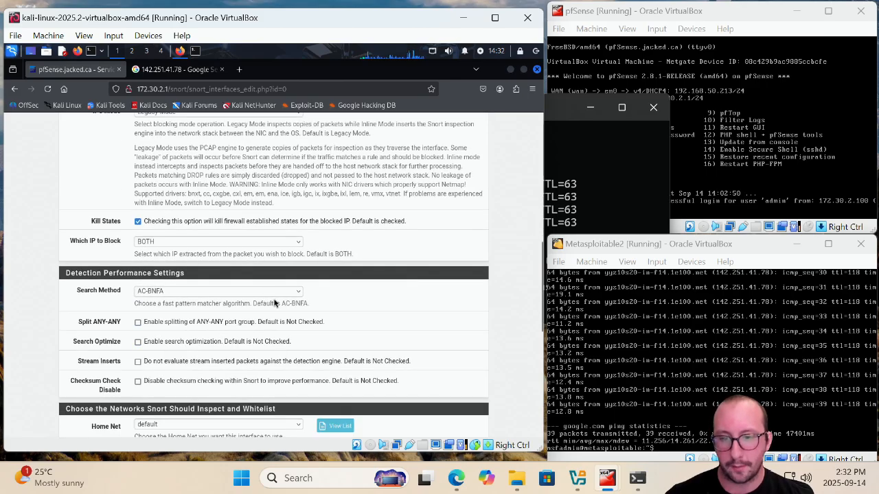
pyautogui.click(145, 388)
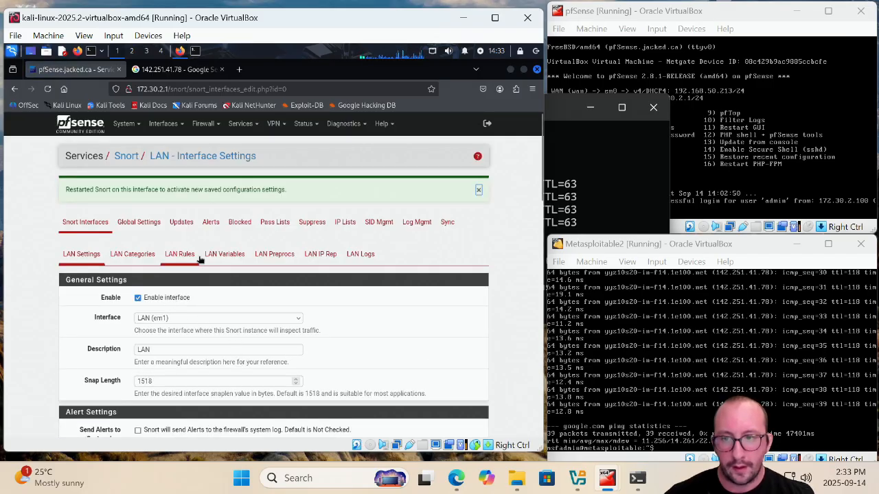
# Review Snort's alert log and blocked hosts list, then bring the host's Command Prompt forward
pyautogui.click(211, 222)
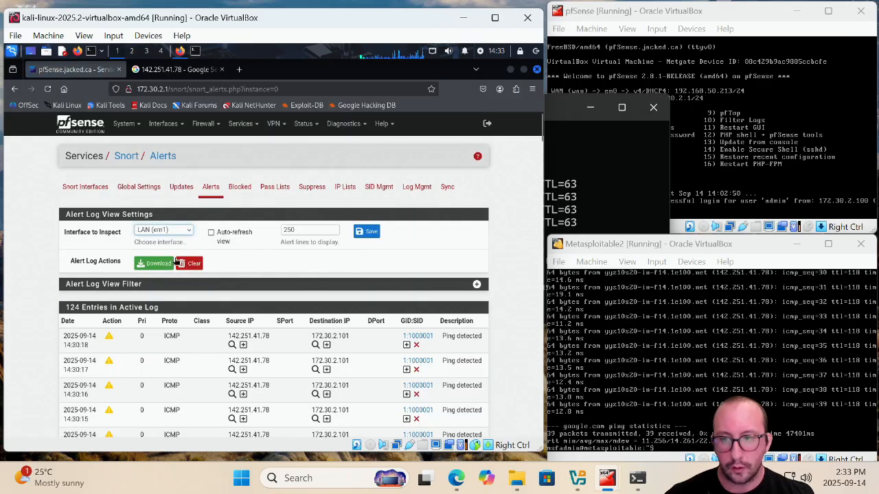
pyautogui.click(48, 89)
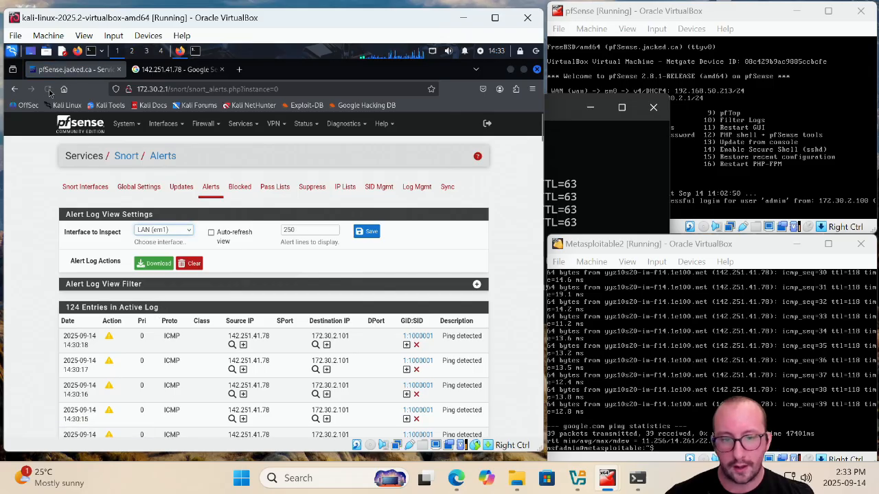
pyautogui.click(240, 187)
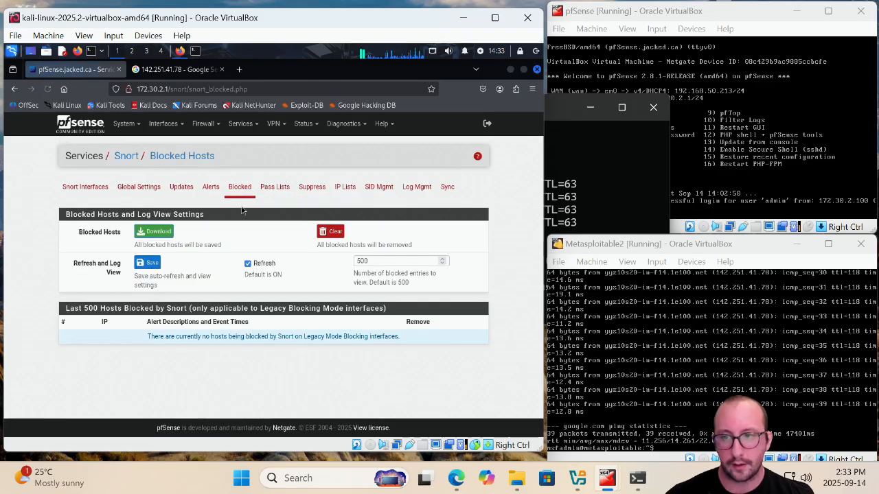
pyautogui.click(211, 187)
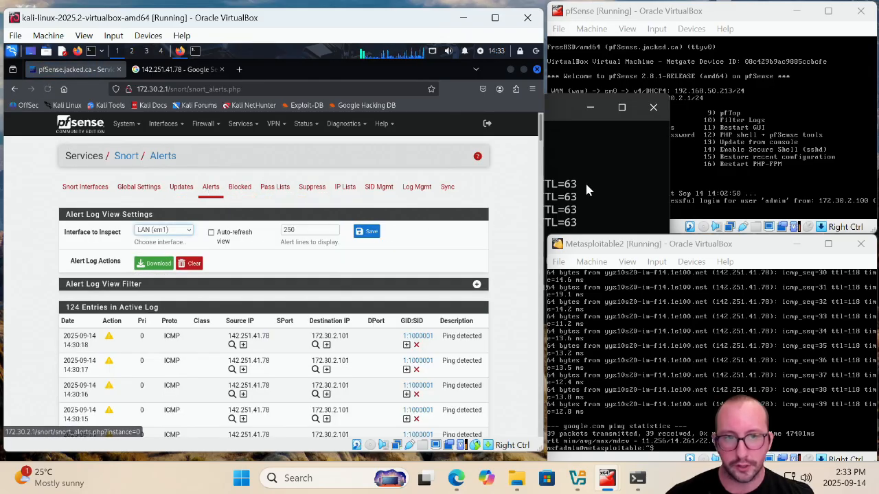
pyautogui.click(603, 176)
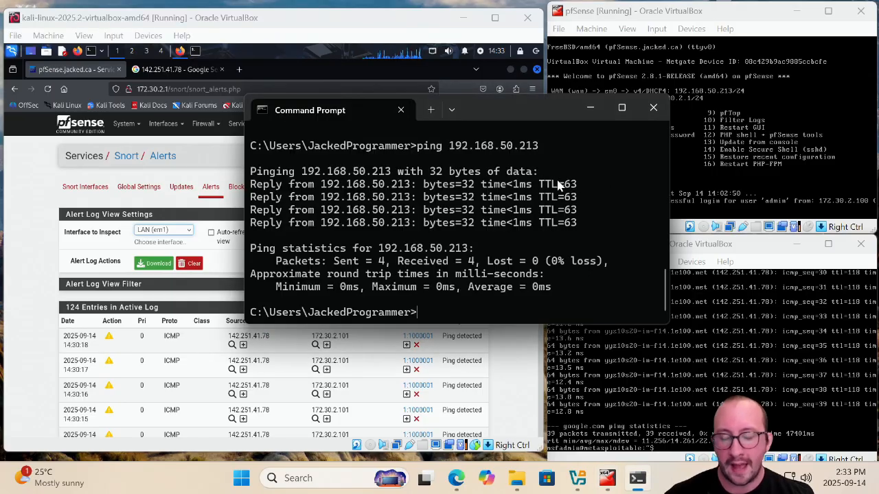
# Rerun the ping to 192.168.50.213 from the host's Command Prompt
pyautogui.moveTo(481, 110); pyautogui.dragTo(458, 105)
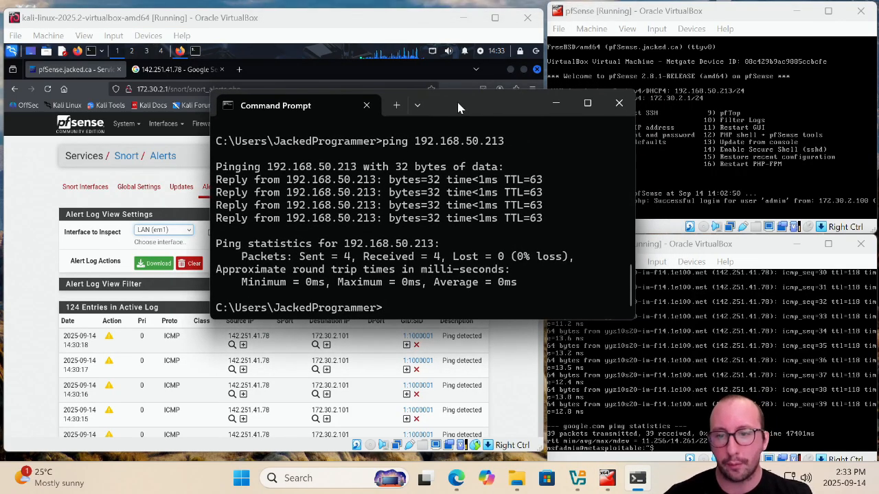
pyautogui.press('Up')
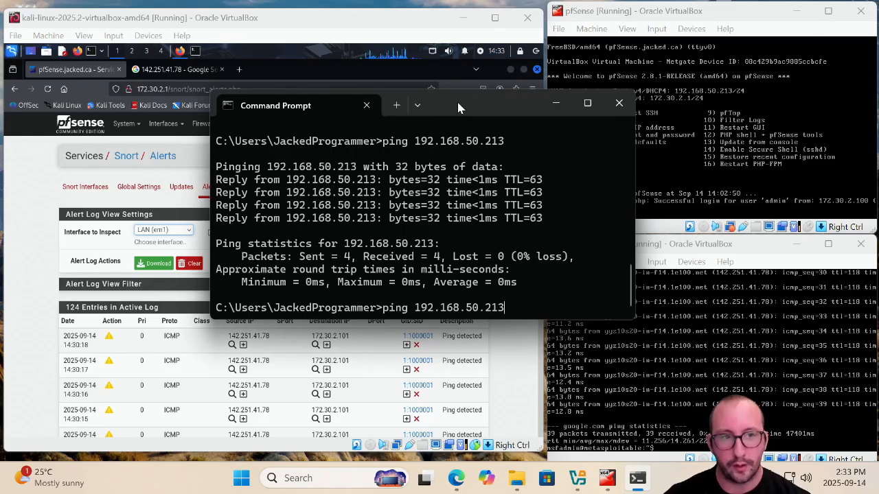
pyautogui.press('Return')
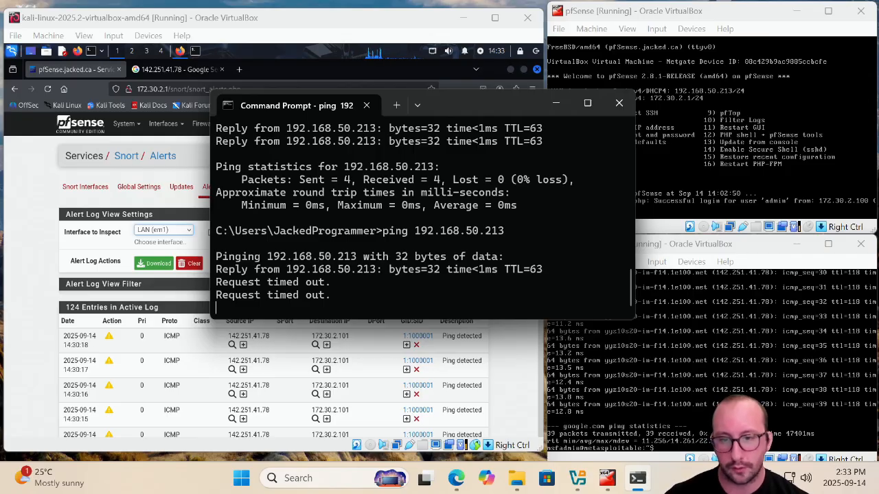
# Refresh Snort's alert log, inspect the newest ping alert, and review the blocked hosts list entries
pyautogui.click(21, 226)
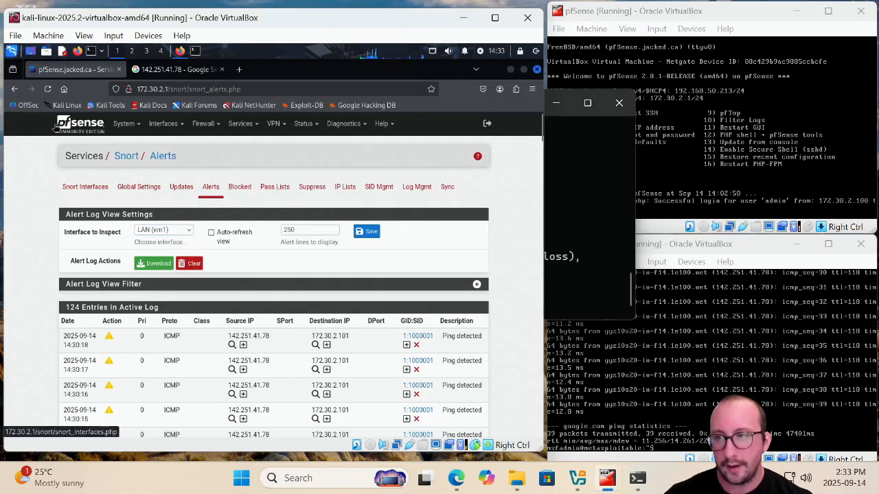
pyautogui.click(47, 88)
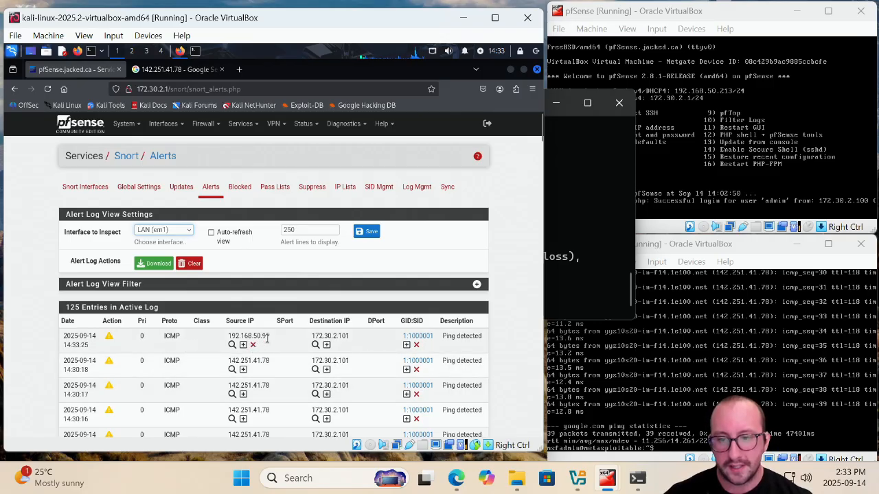
pyautogui.moveTo(273, 342); pyautogui.dragTo(209, 340)
pyautogui.moveTo(350, 334); pyautogui.dragTo(311, 334)
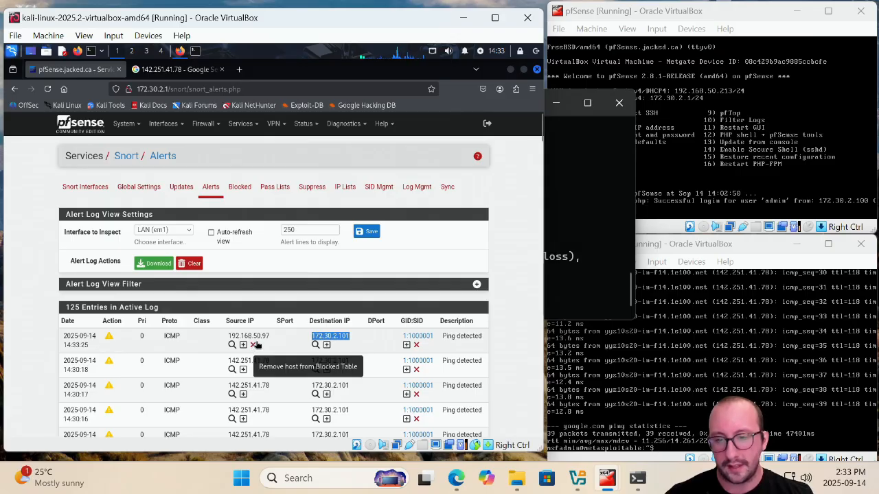
pyautogui.click(242, 187)
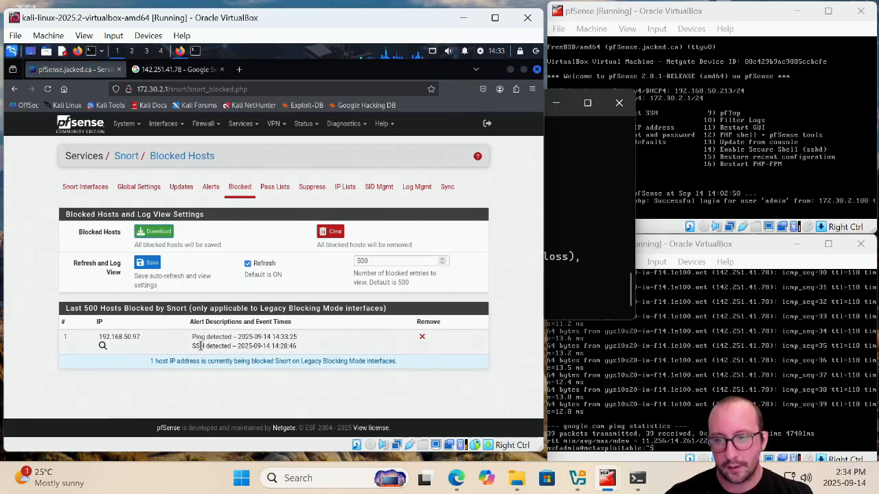
pyautogui.moveTo(194, 336)
pyautogui.mouseDown()
pyautogui.moveTo(304, 353)
pyautogui.moveTo(183, 352)
pyautogui.moveTo(192, 353)
pyautogui.mouseUp()
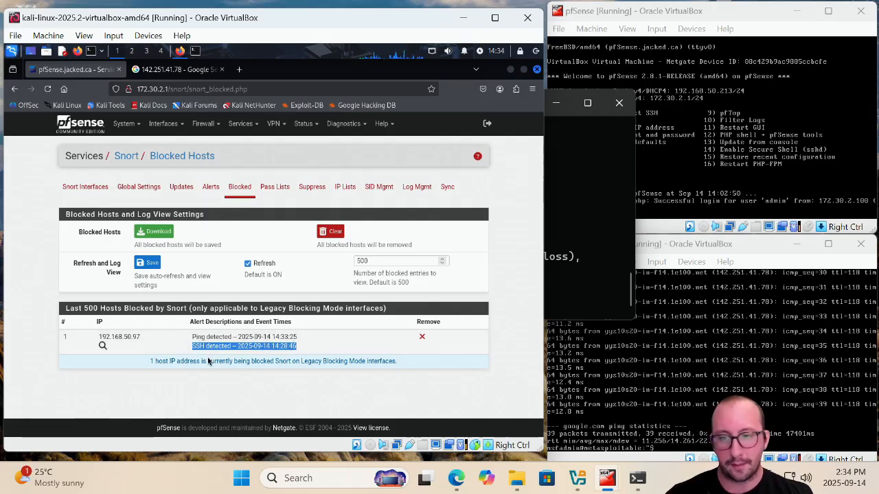
pyautogui.moveTo(193, 336); pyautogui.dragTo(301, 344)
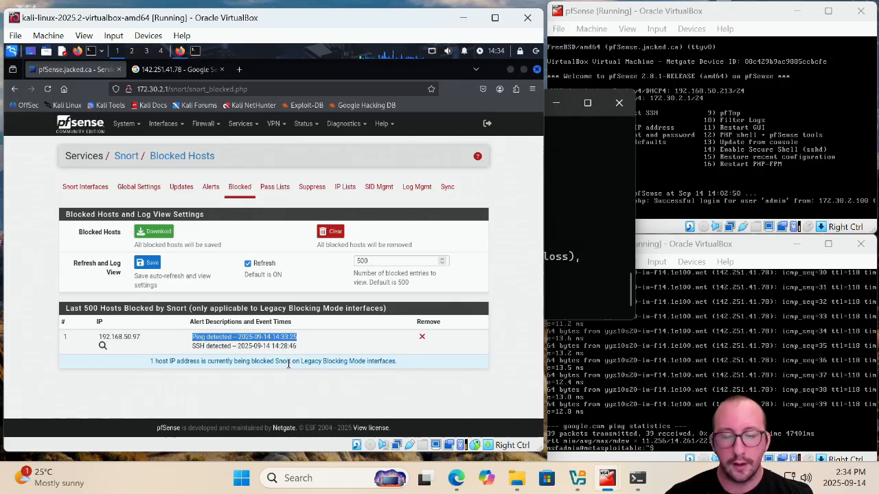
# Remove the blocked host 192.168.50.97 from Snort's blocked list and return to the alerts
pyautogui.click(422, 337)
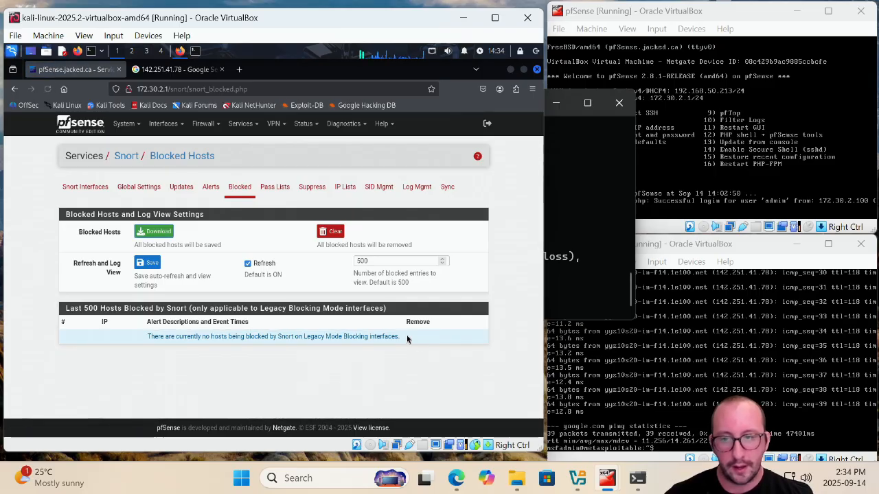
pyautogui.click(211, 188)
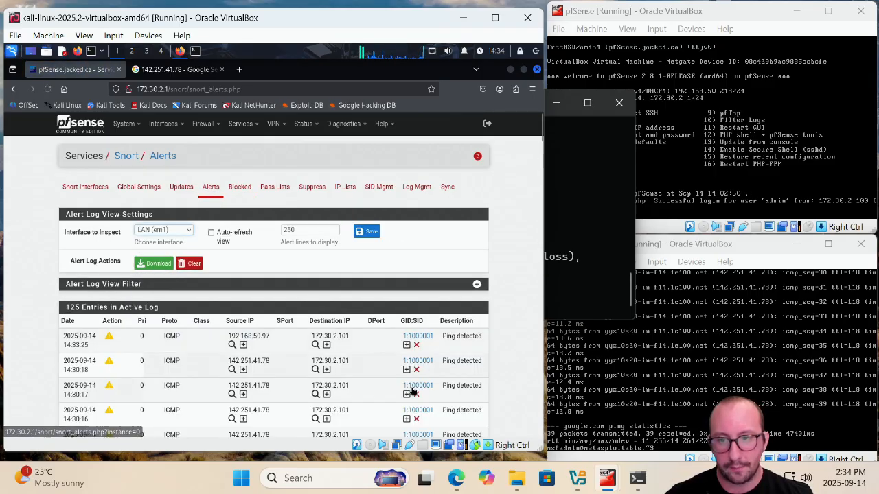
# Launch PuTTY from the Downloads folder and open an SSH session to 192.168.50.213
pyautogui.click(516, 478)
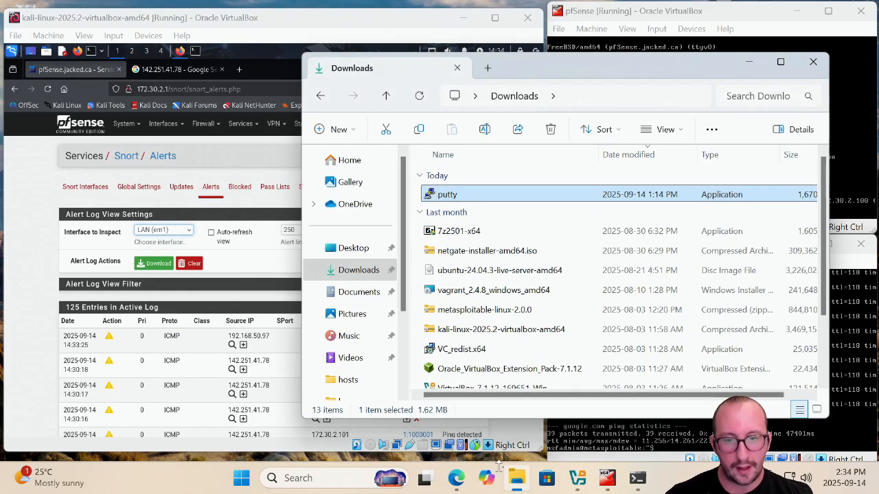
pyautogui.doubleClick(461, 196)
pyautogui.click(457, 67)
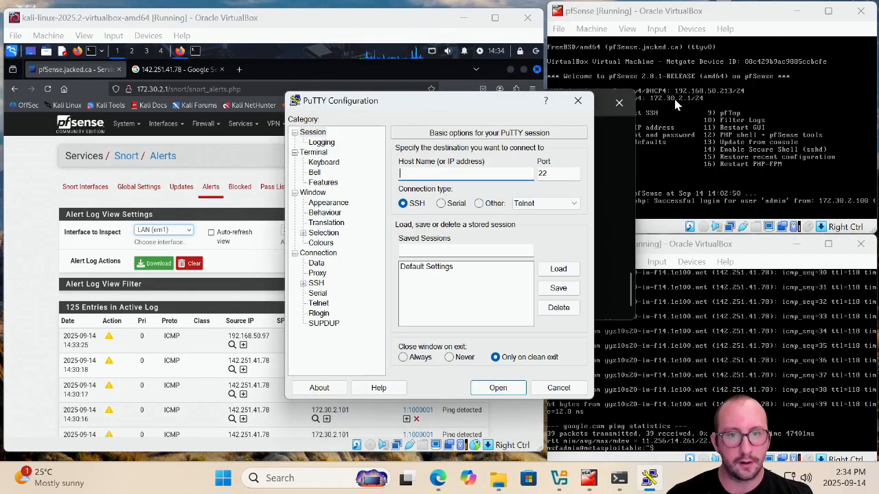
pyautogui.moveTo(462, 108); pyautogui.dragTo(396, 103)
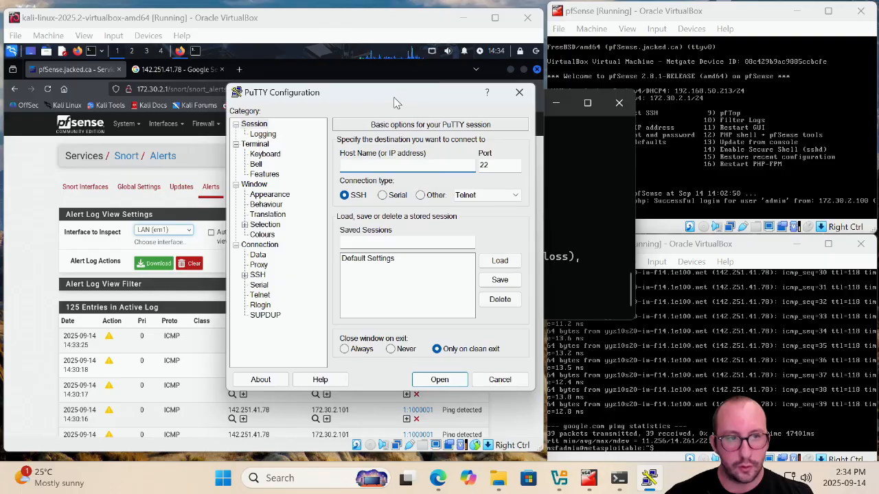
pyautogui.write('192.168.50')
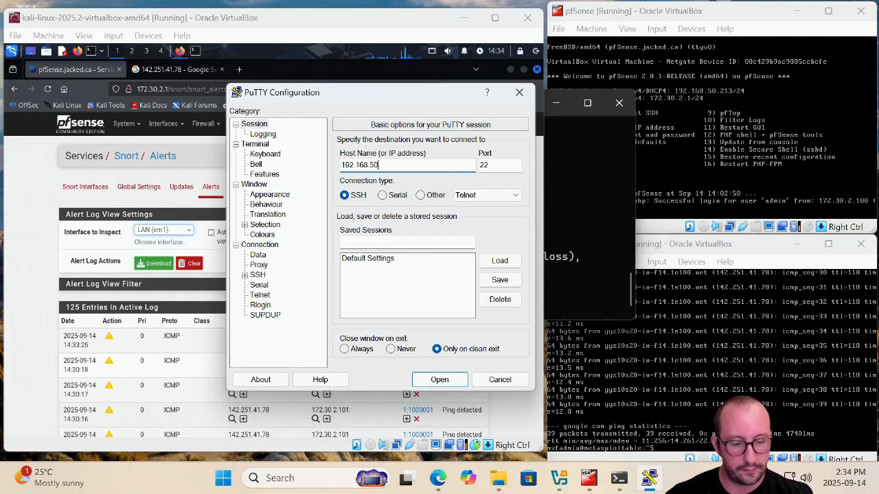
pyautogui.write('.213')
pyautogui.press('Return')
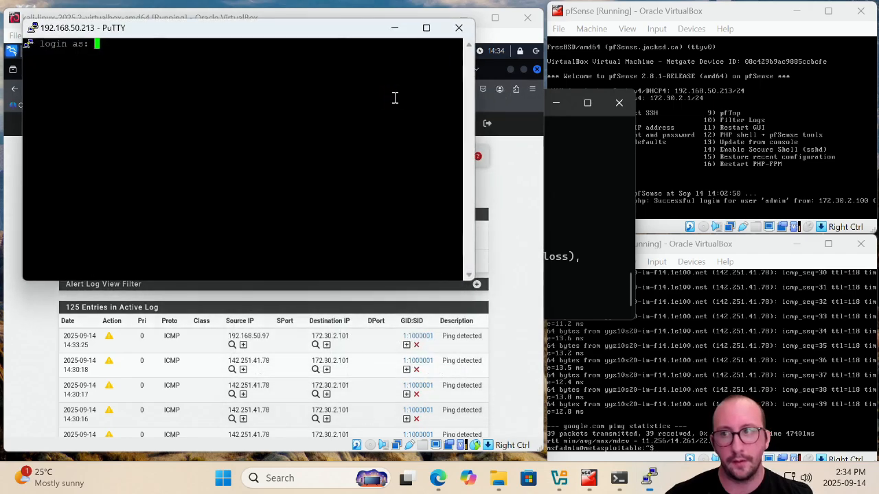
# Log in to the SSH session as msfadmin
pyautogui.moveTo(336, 42); pyautogui.dragTo(439, 109)
pyautogui.write('msfadmin')
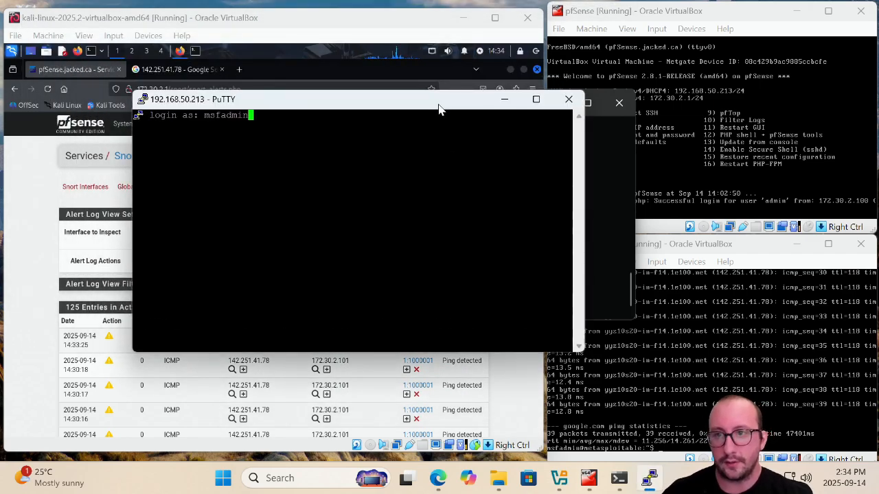
pyautogui.press('Return')
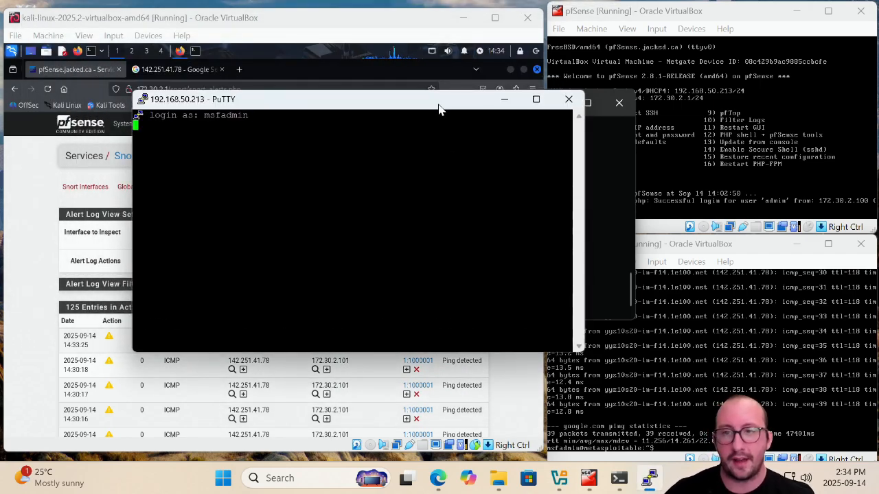
# Refresh Snort's alert log and check the blocked hosts list for the SSH attempt
pyautogui.moveTo(409, 109); pyautogui.dragTo(556, 96)
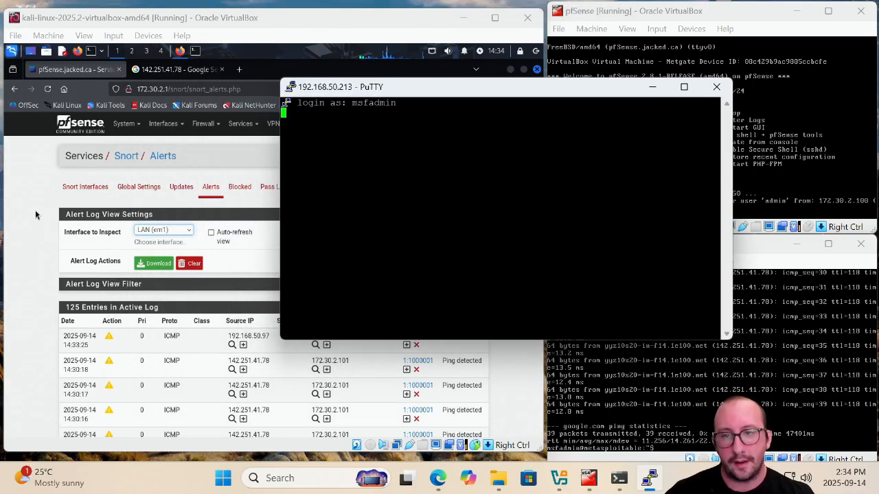
pyautogui.click(49, 150)
pyautogui.click(48, 90)
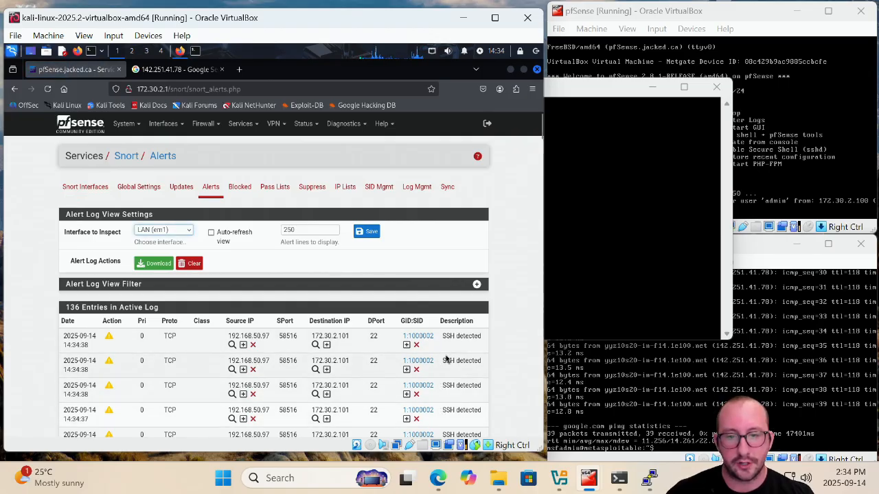
pyautogui.click(598, 208)
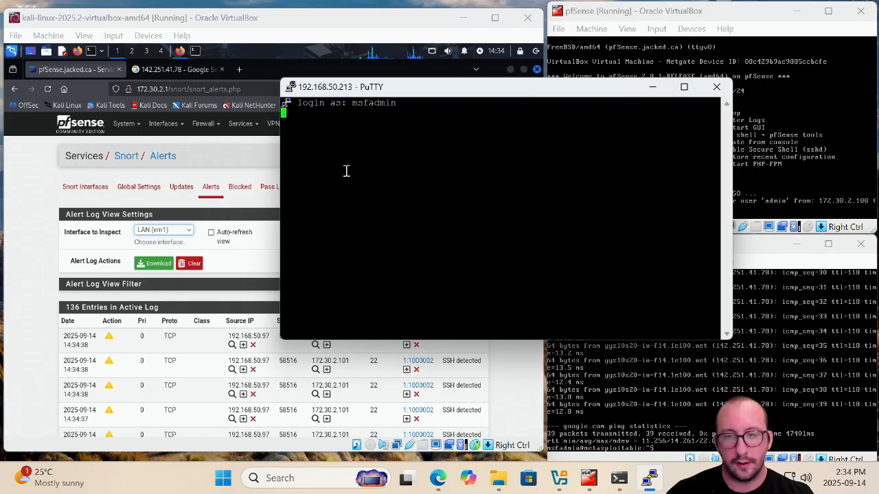
pyautogui.moveTo(480, 90); pyautogui.dragTo(600, 86)
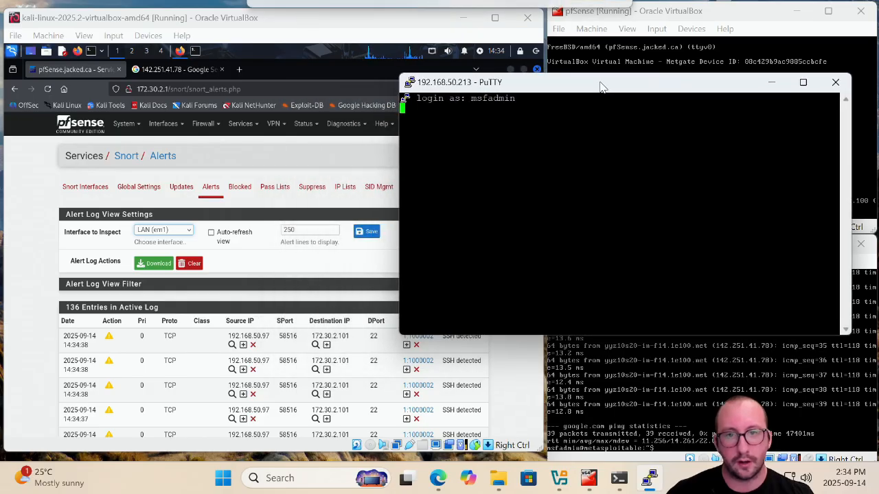
pyautogui.click(235, 188)
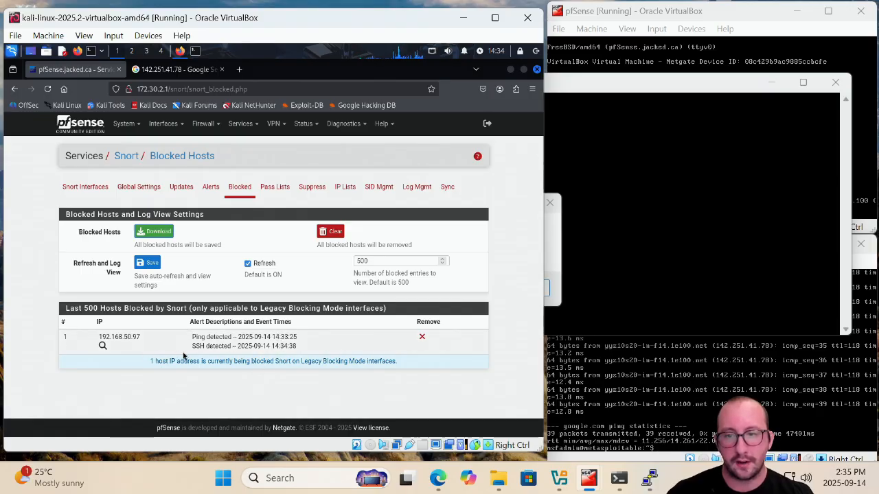
# Dismiss PuTTY's connection error and close the PuTTY window
pyautogui.click(601, 252)
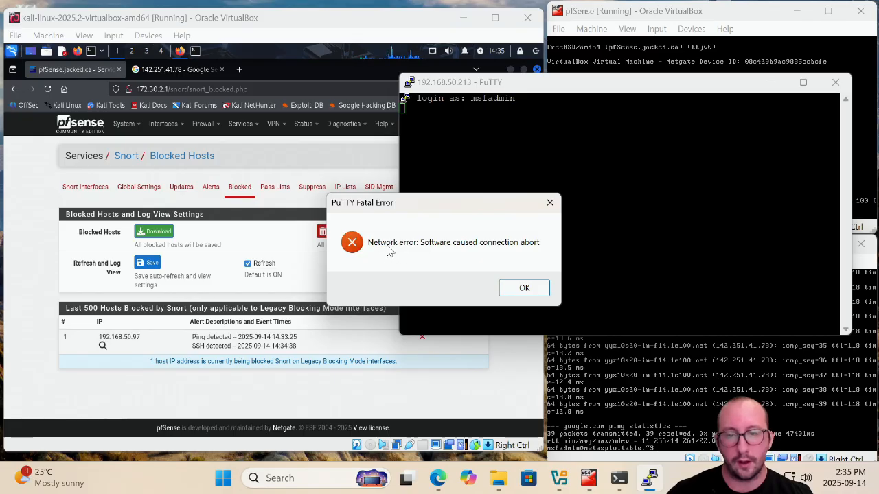
pyautogui.click(526, 288)
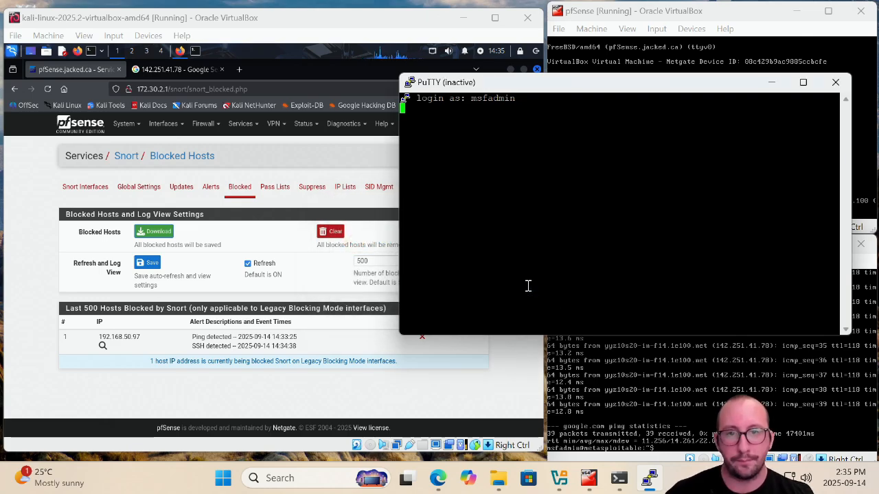
pyautogui.click(836, 82)
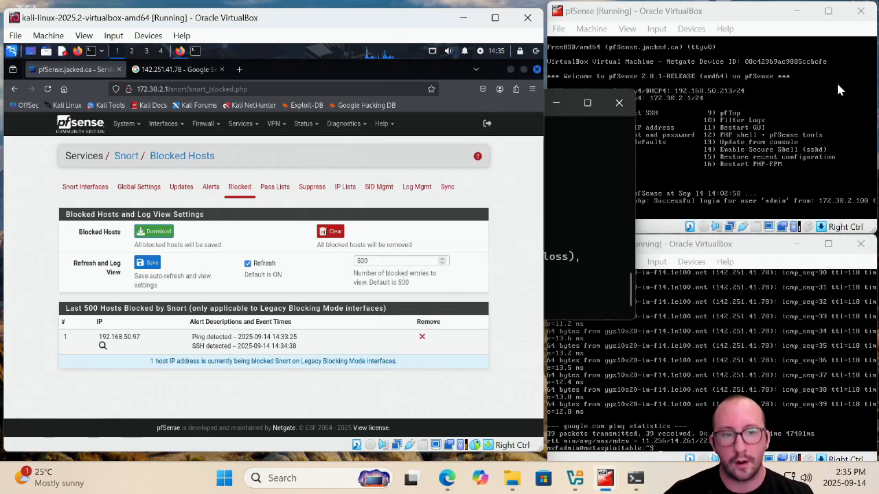
# Close the Command Prompt and remove the blocked host from Snort's blocked list
pyautogui.click(613, 237)
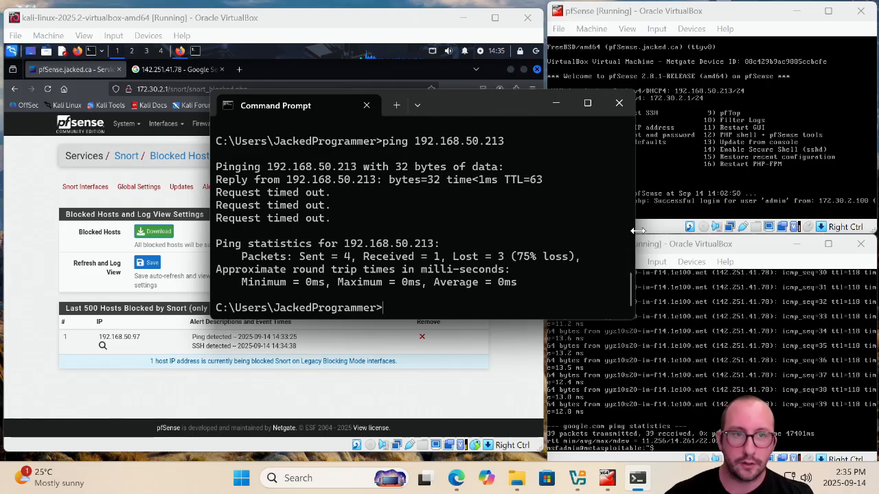
pyautogui.click(618, 103)
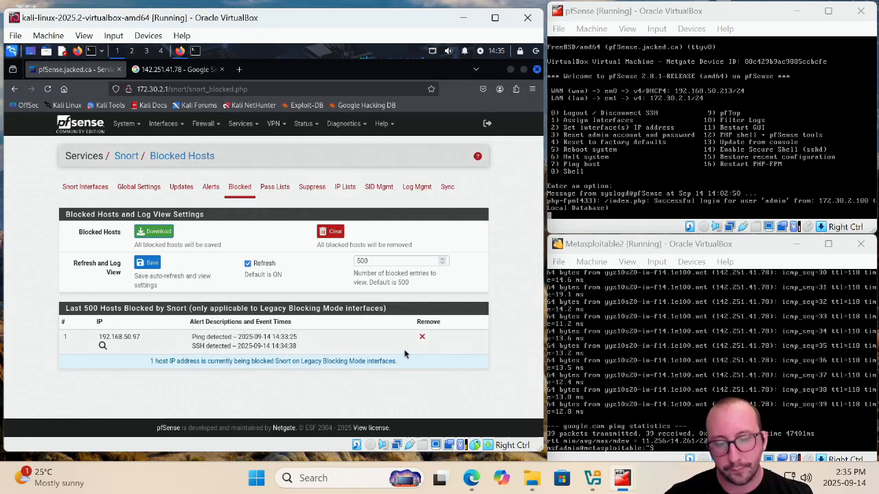
pyautogui.click(422, 338)
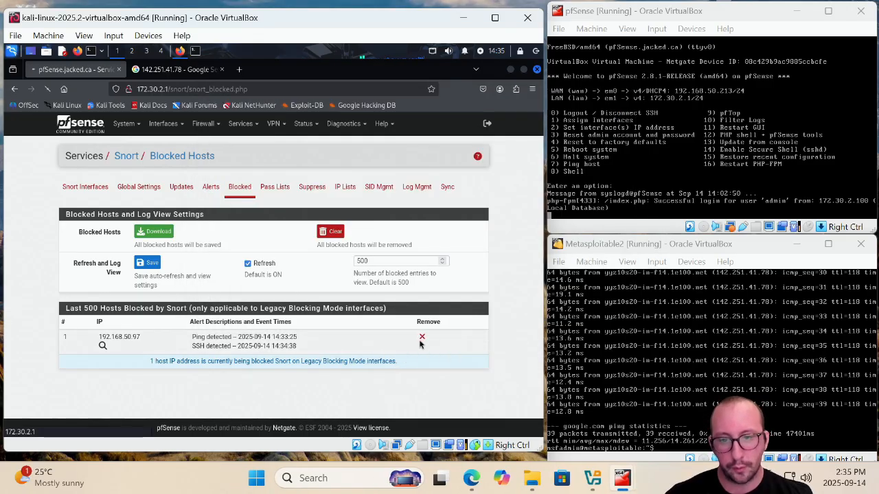
# Add the SSH alert from source 192.168.50.97 to Snort's Suppress List
pyautogui.click(211, 193)
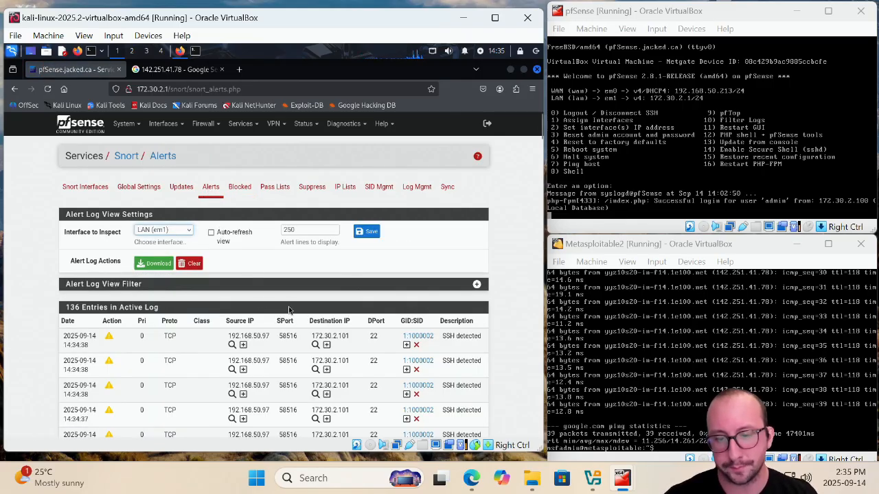
pyautogui.scroll(-1, 252, 303)
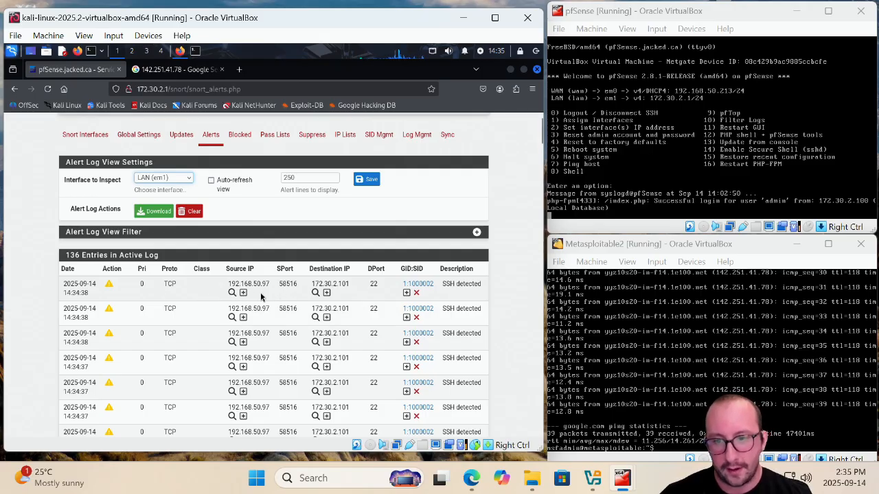
pyautogui.click(243, 293)
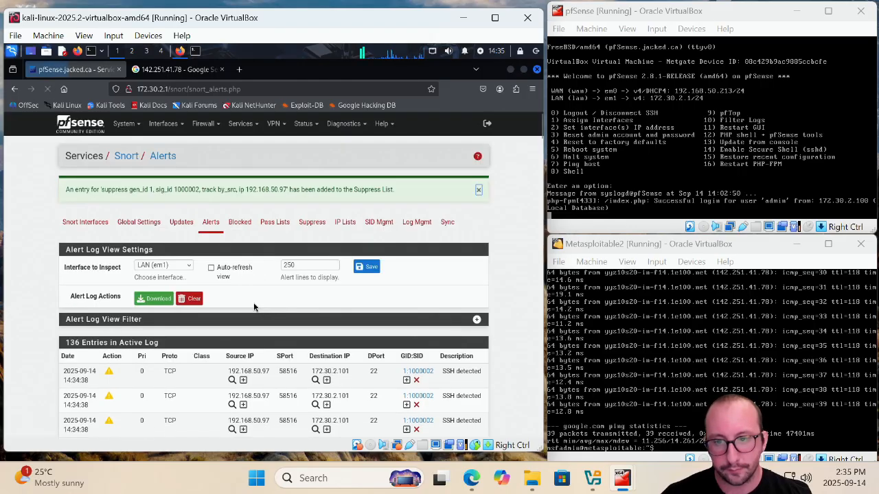
# Add the ping alert from source 192.168.50.97 to Snort's Suppress List
pyautogui.scroll(-5, 254, 307)
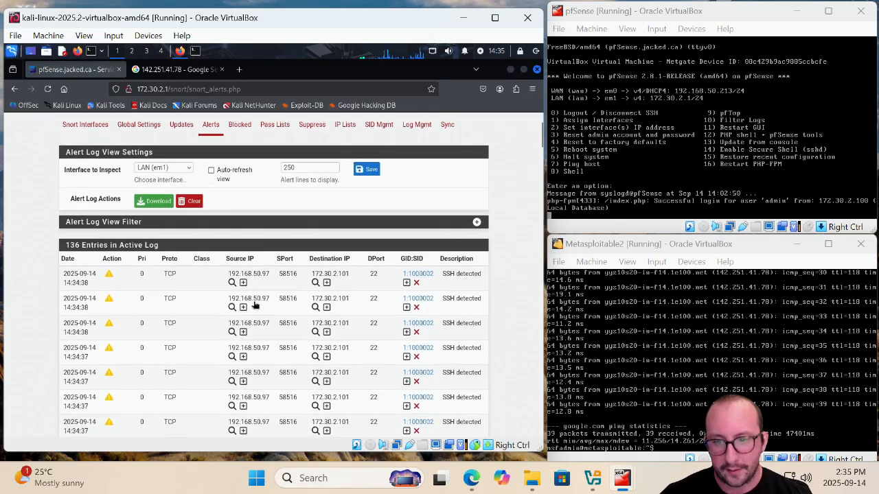
pyautogui.scroll(-3, 253, 307)
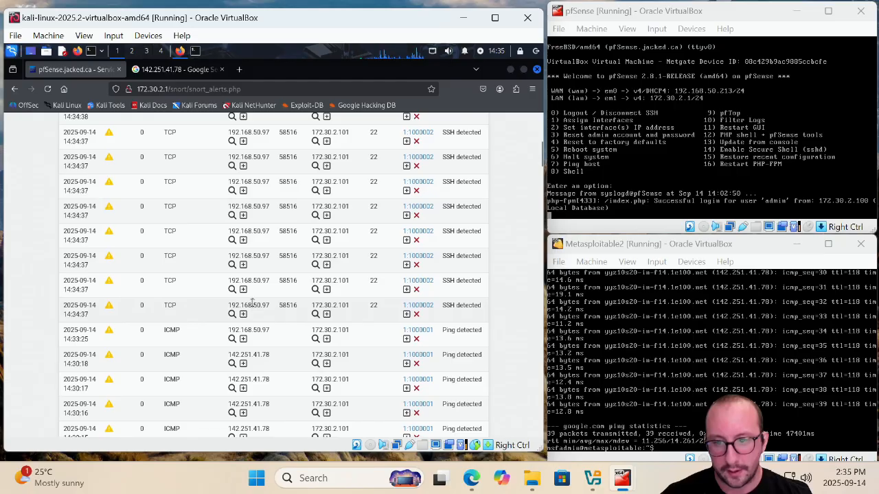
pyautogui.click(244, 339)
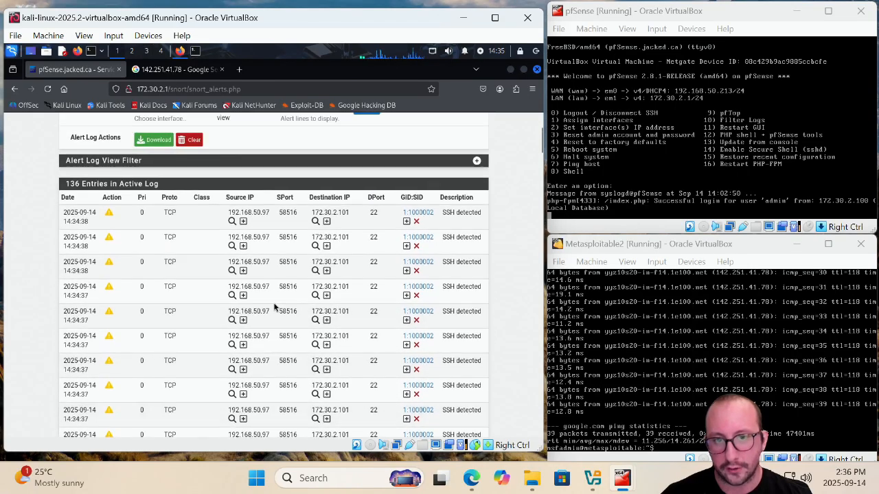
# Open the LAN suppression list to review its suppression rules, then return to the Snort alert log and look through it
pyautogui.click(310, 223)
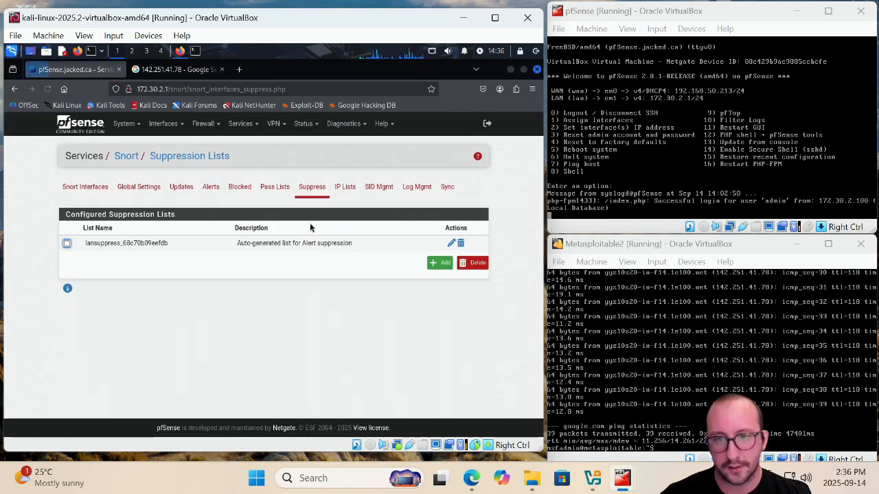
pyautogui.click(451, 244)
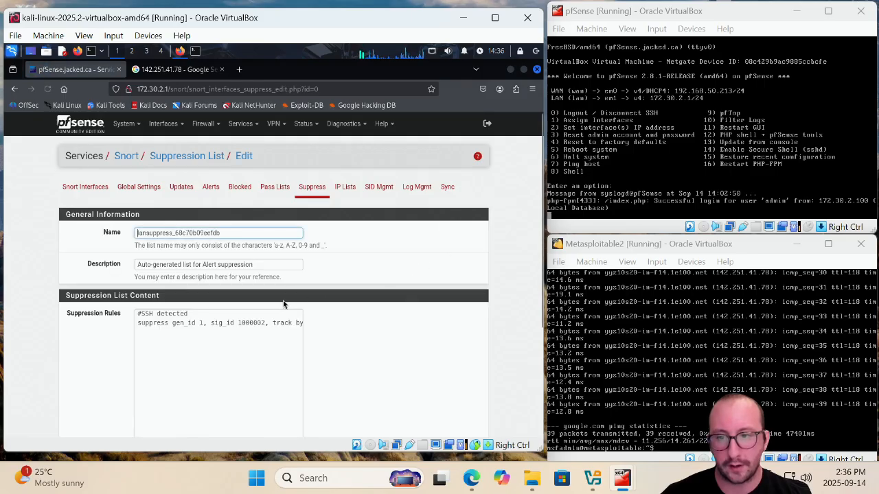
pyautogui.scroll(-3, 190, 320)
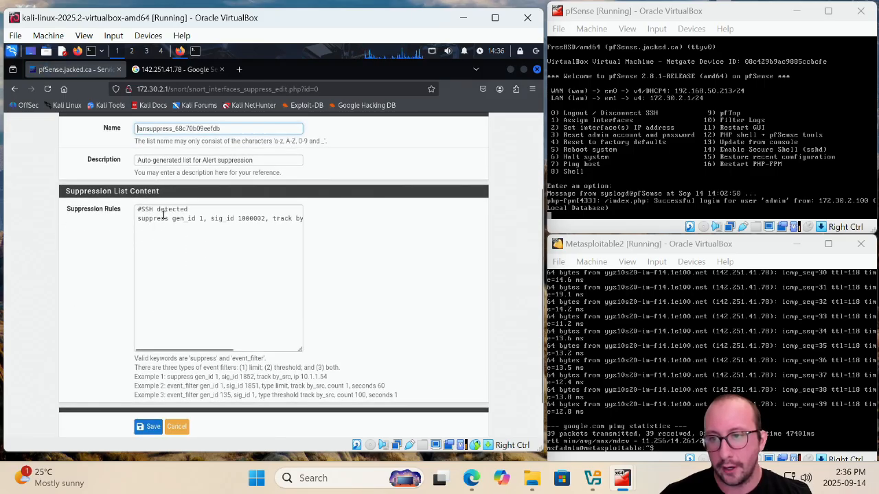
pyautogui.moveTo(164, 219); pyautogui.dragTo(301, 218)
pyautogui.scroll(3, 172, 228)
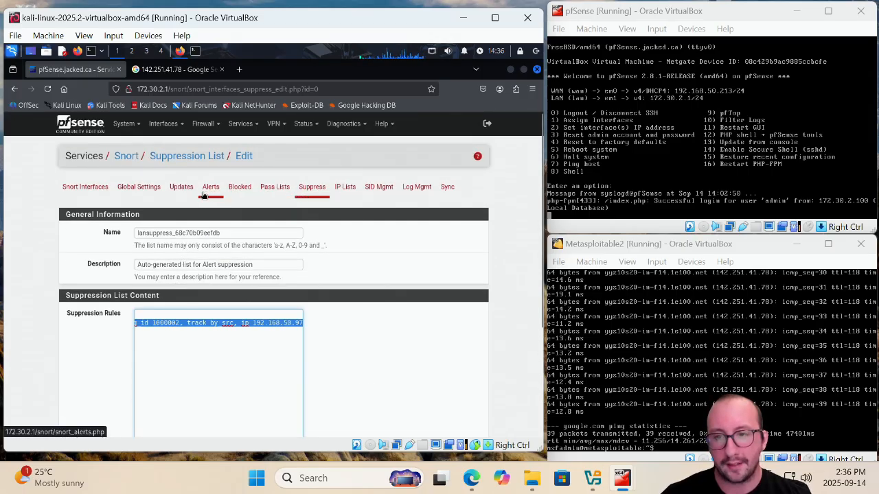
pyautogui.click(212, 192)
pyautogui.scroll(-5, 272, 315)
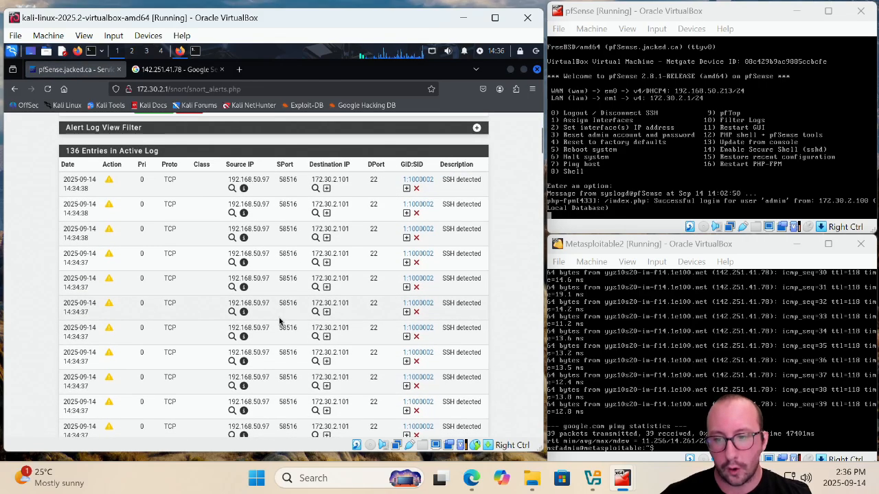
pyautogui.scroll(5, 272, 315)
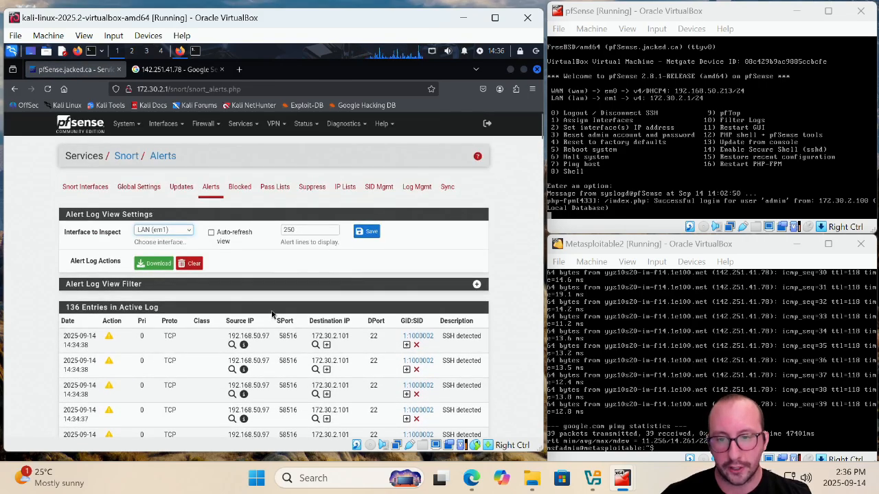
pyautogui.scroll(-1, 272, 314)
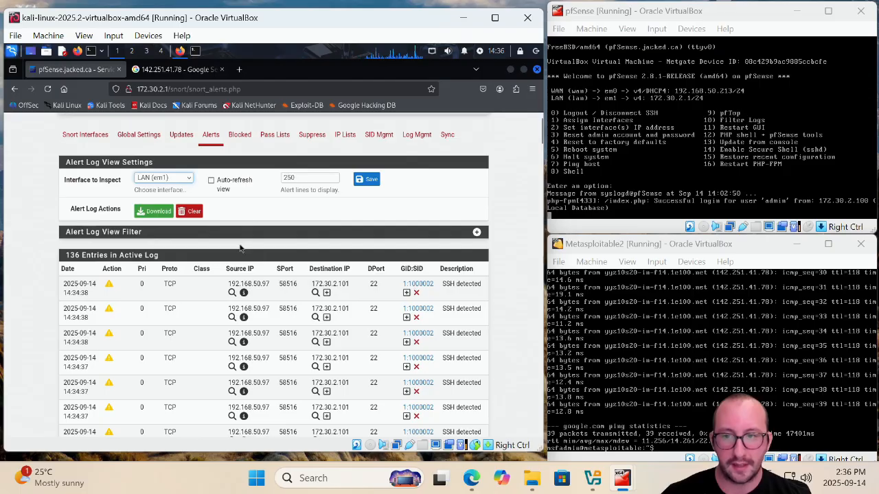
# Launch PuTTY and open an SSH session to 192.168.50.213
pyautogui.click(329, 477)
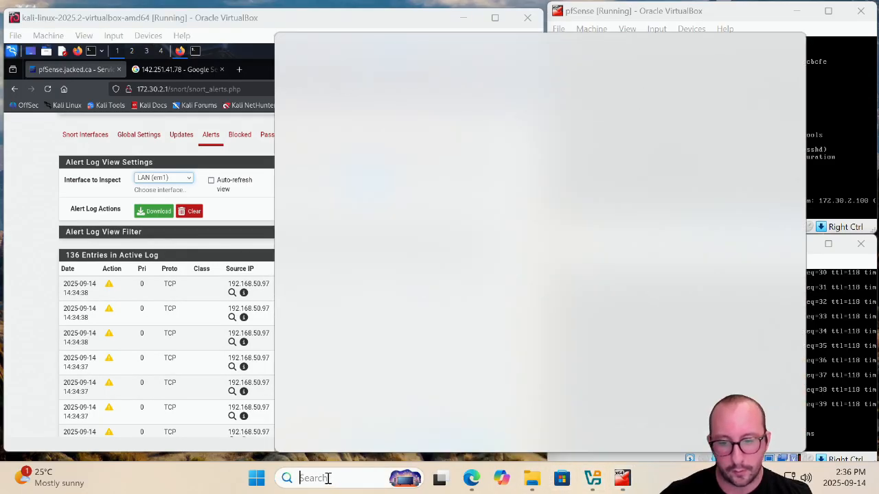
pyautogui.click(525, 483)
pyautogui.doubleClick(490, 192)
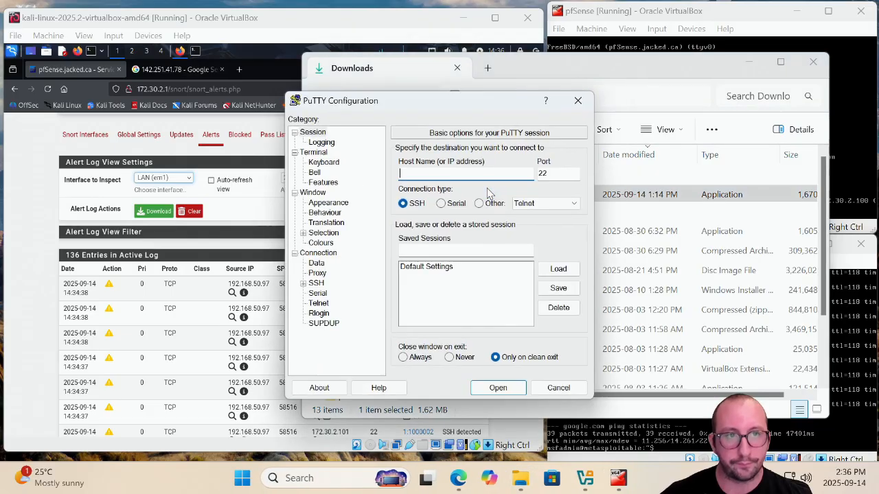
pyautogui.click(745, 62)
pyautogui.click(812, 61)
pyautogui.moveTo(435, 107); pyautogui.dragTo(413, 92)
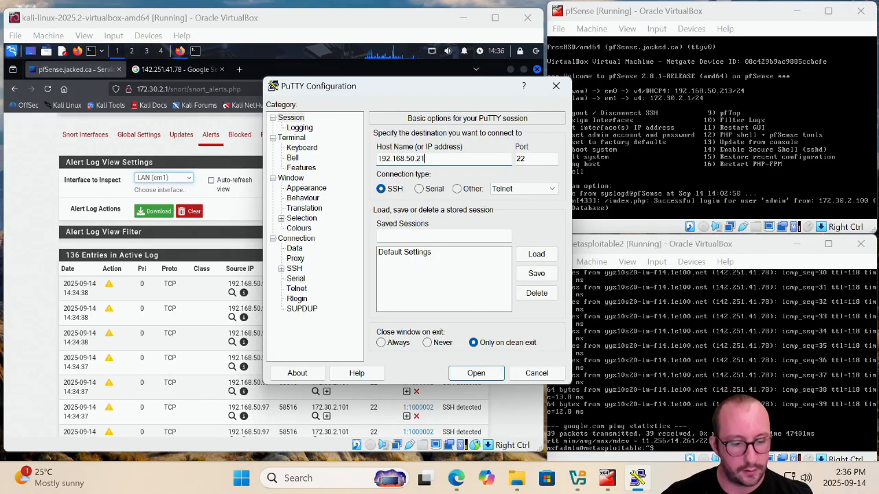
pyautogui.press('Return')
# Log in to the SSH session as msfadmin and enter the account password
pyautogui.write('ms')
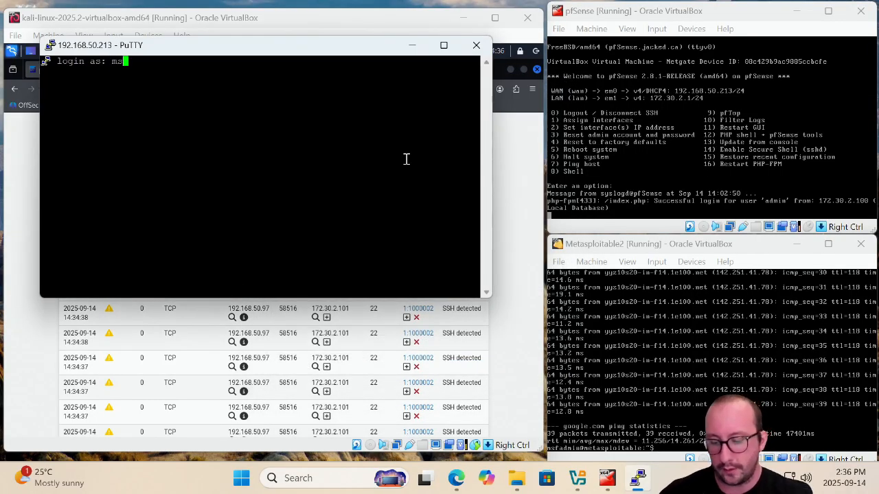
pyautogui.write('fadmin')
pyautogui.press('Return')
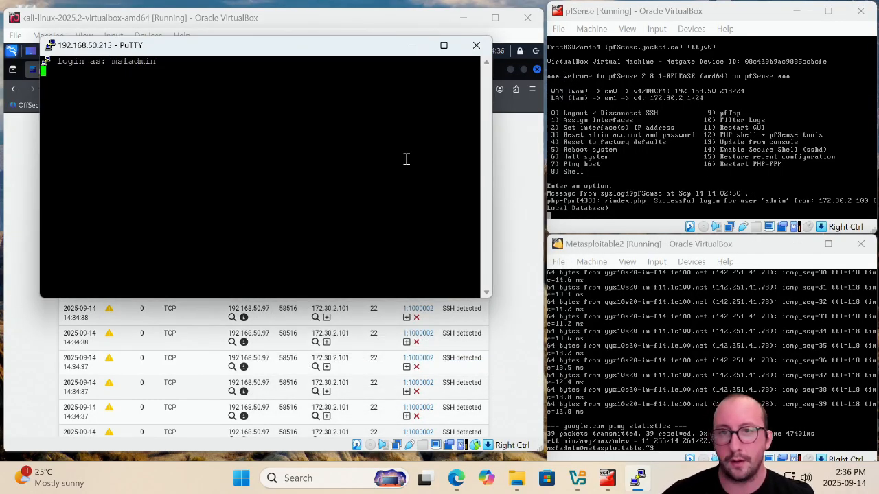
pyautogui.moveTo(351, 51); pyautogui.dragTo(646, 64)
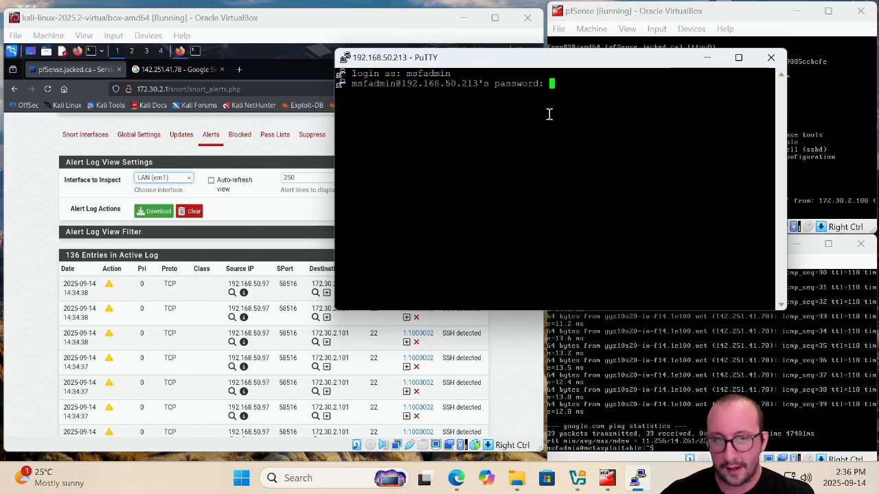
pyautogui.press('Return')
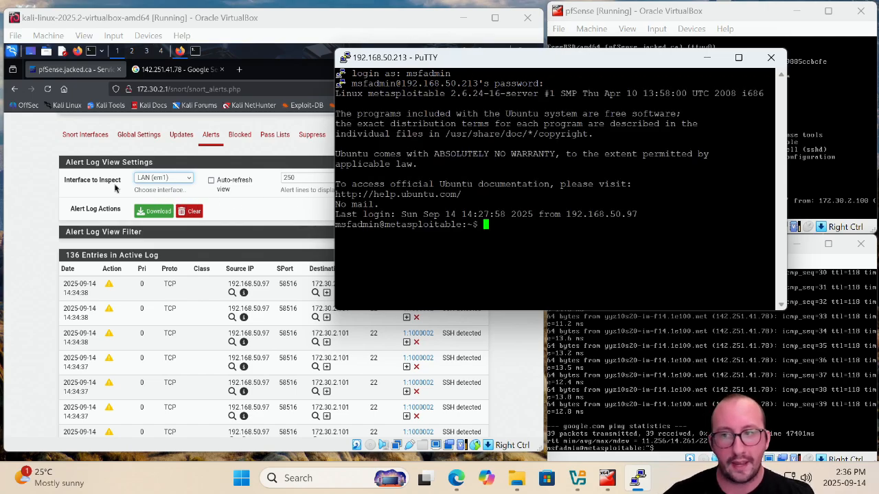
# Open a Command Prompt and ping 192.168.50.213
pyautogui.click(18, 157)
pyautogui.click(48, 89)
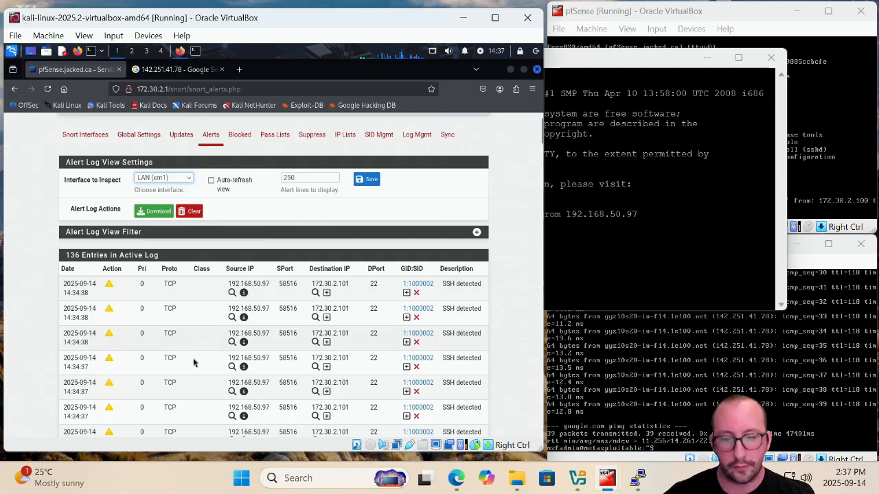
pyautogui.click(289, 478)
pyautogui.write('cmd')
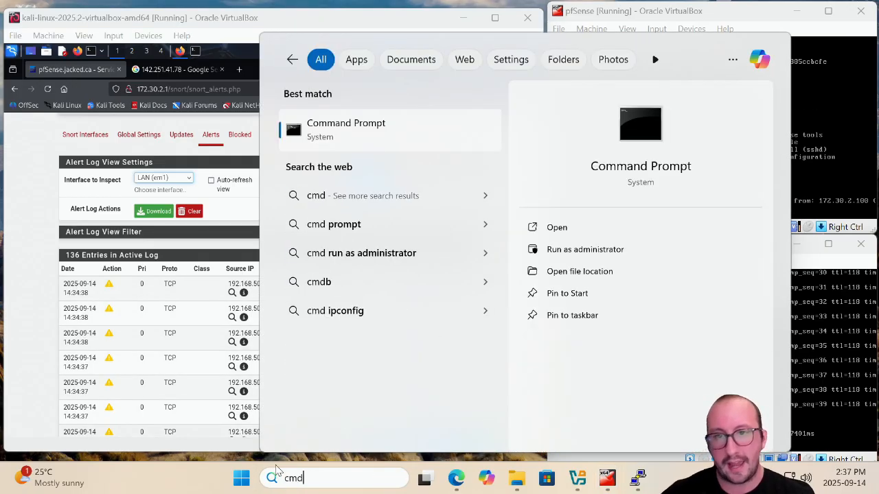
pyautogui.click(393, 132)
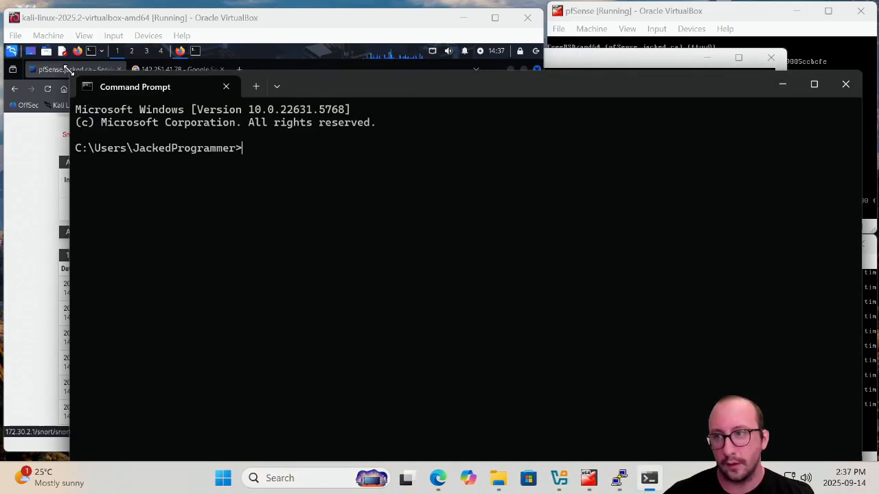
pyautogui.moveTo(67, 72); pyautogui.dragTo(332, 238)
pyautogui.moveTo(671, 253); pyautogui.dragTo(491, 126)
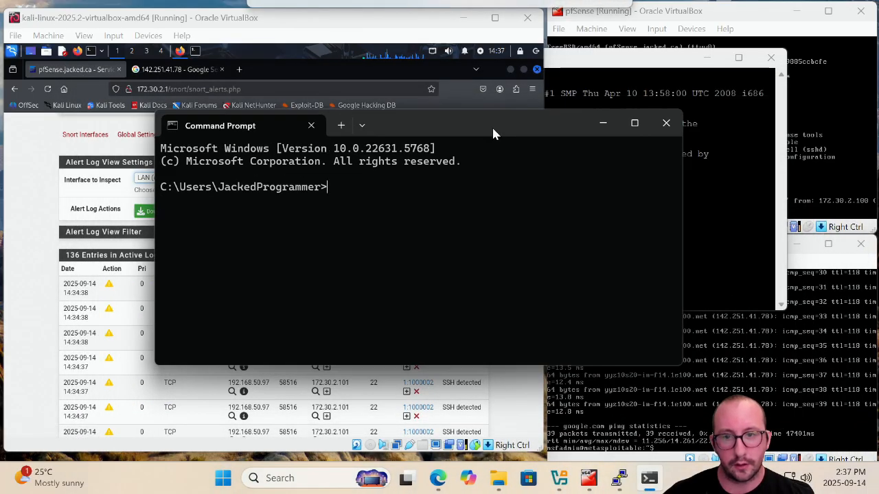
pyautogui.write('ping ')
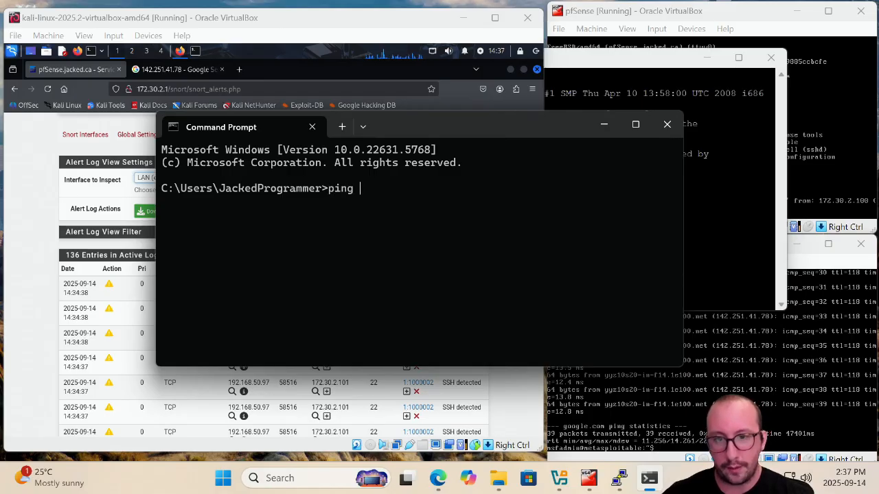
pyautogui.write('192.168')
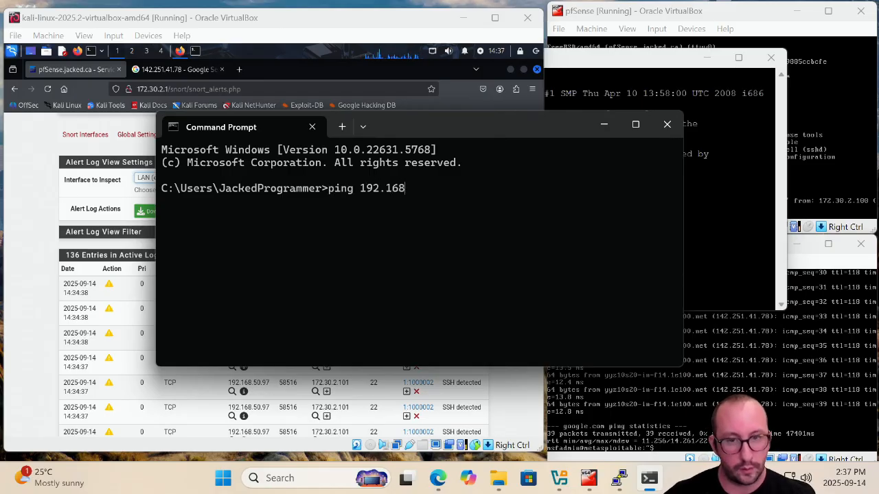
pyautogui.write('.50.213')
pyautogui.press('Return')
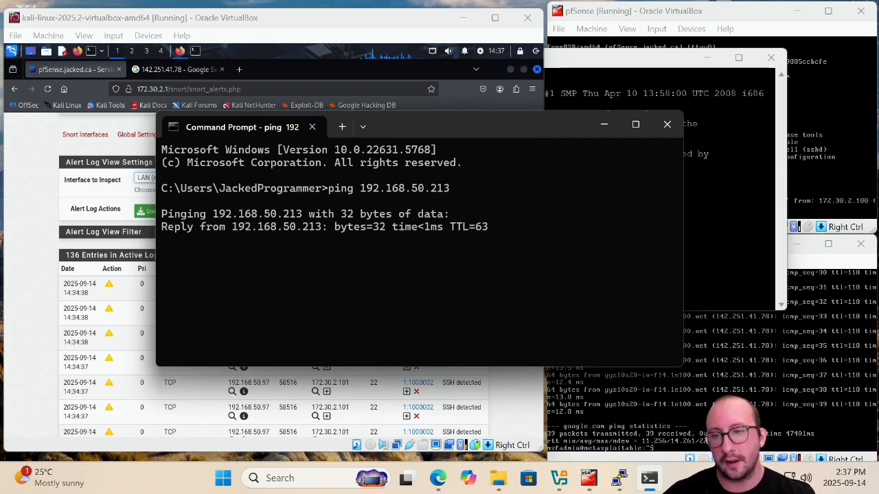
# Check Snort's Blocked hosts list and the alert log for new entries from the tests
pyautogui.moveTo(493, 136); pyautogui.dragTo(643, 139)
pyautogui.click(240, 136)
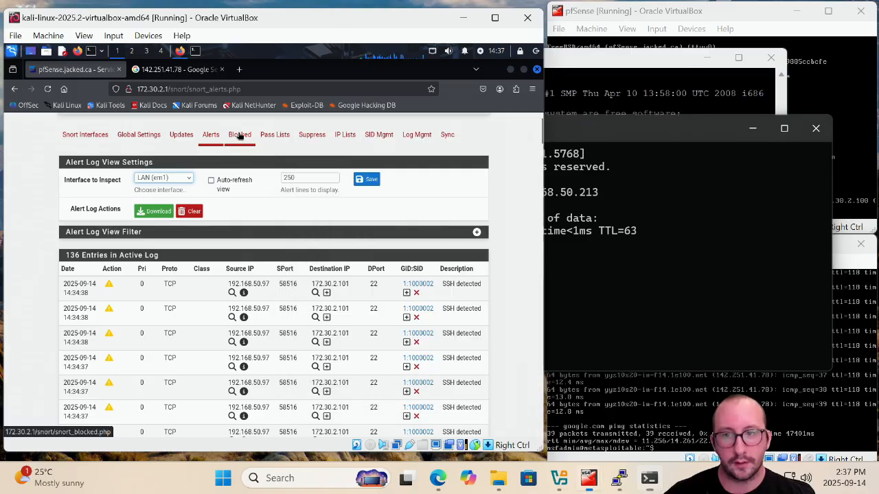
pyautogui.click(694, 96)
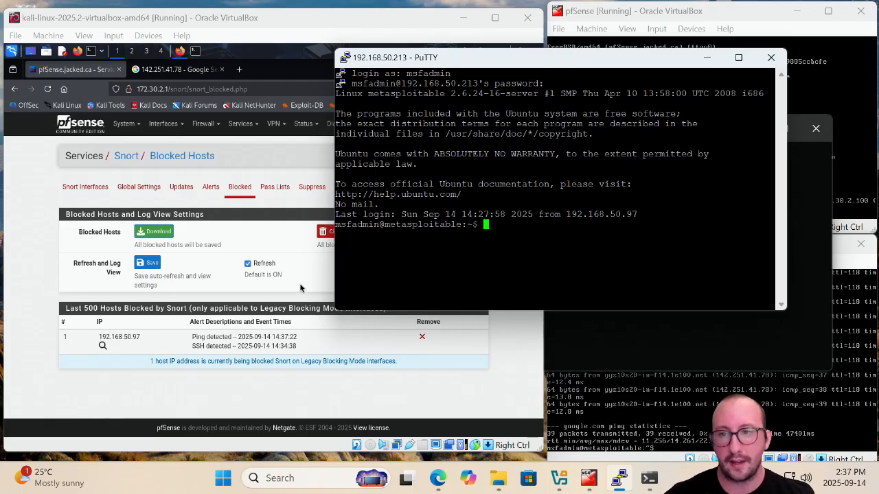
pyautogui.click(300, 288)
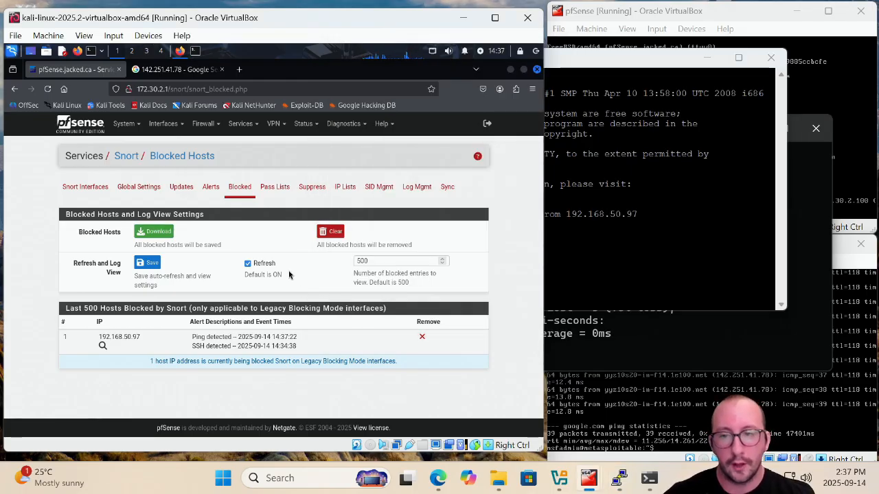
pyautogui.click(215, 190)
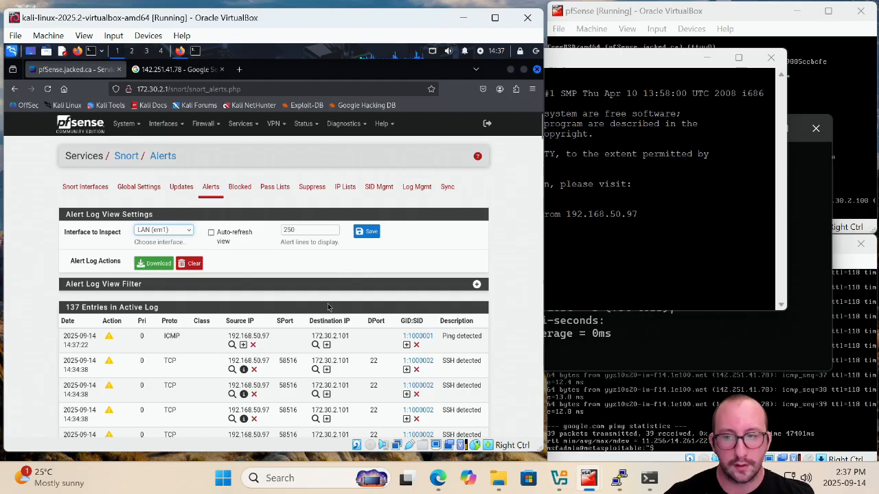
pyautogui.scroll(-3, 277, 284)
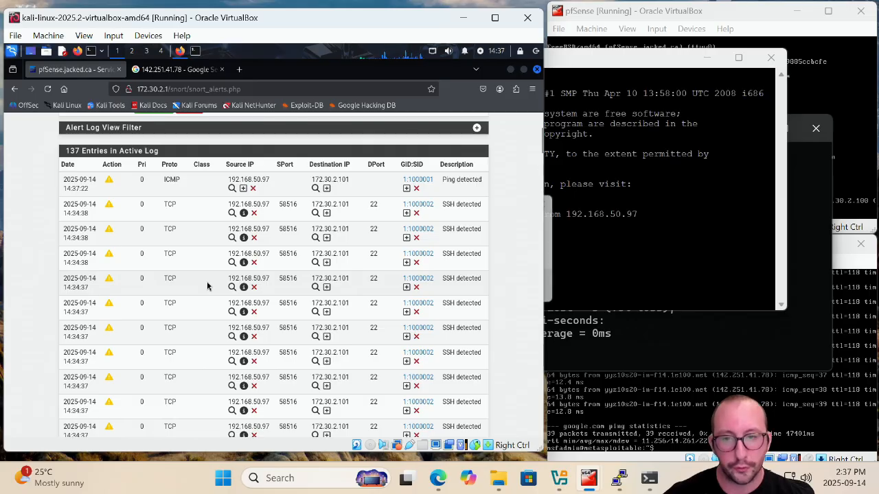
# Dismiss PuTTY's connection error, close PuTTY and minimize the Command Prompt
pyautogui.click(554, 251)
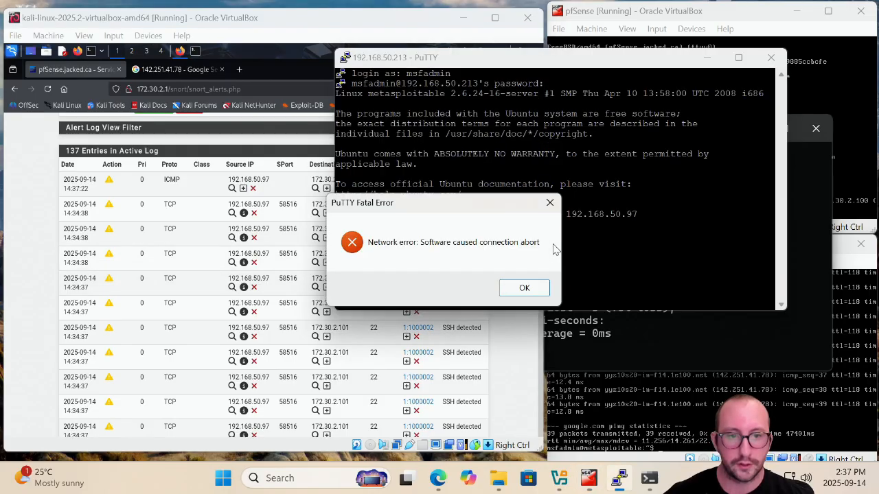
pyautogui.click(524, 288)
pyautogui.click(770, 60)
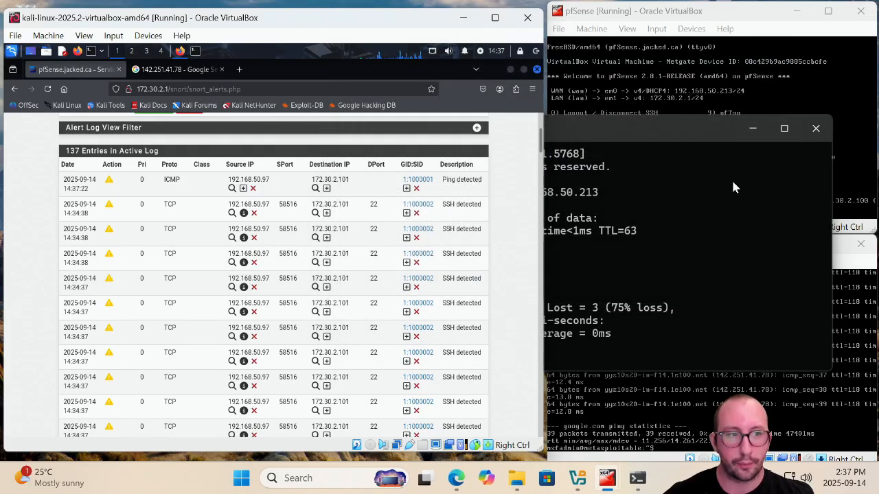
pyautogui.click(753, 129)
pyautogui.scroll(4, 245, 247)
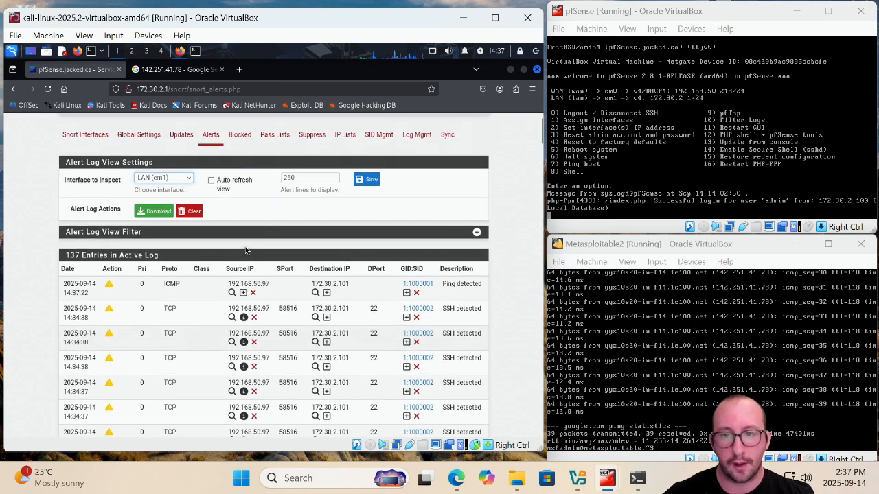
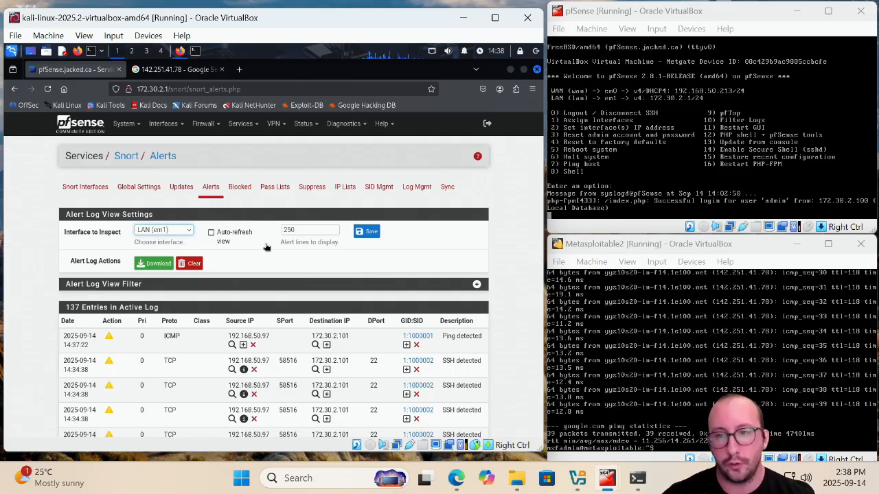
# Try to delete the auto-generated LAN suppression list from Snort's suppression lists
pyautogui.click(318, 190)
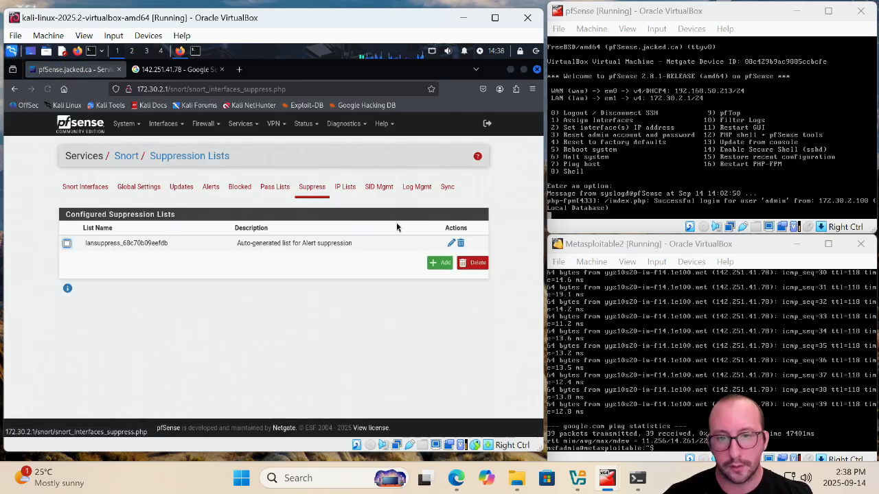
pyautogui.click(461, 244)
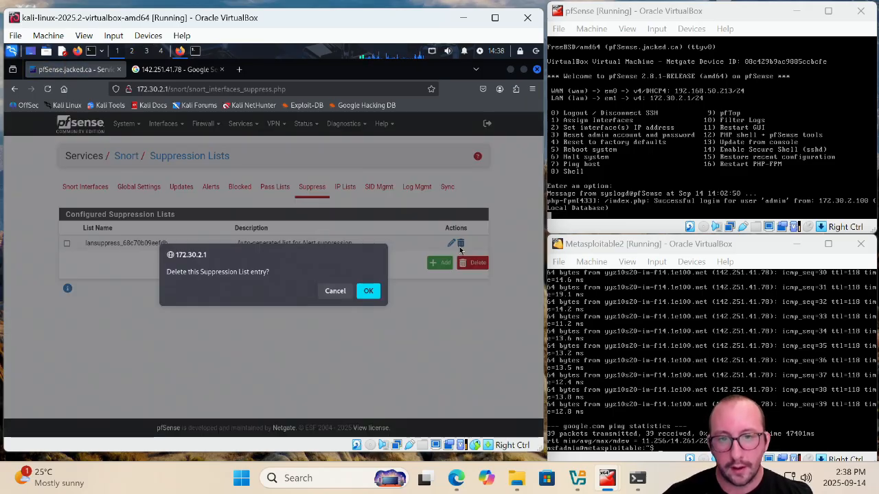
pyautogui.click(369, 292)
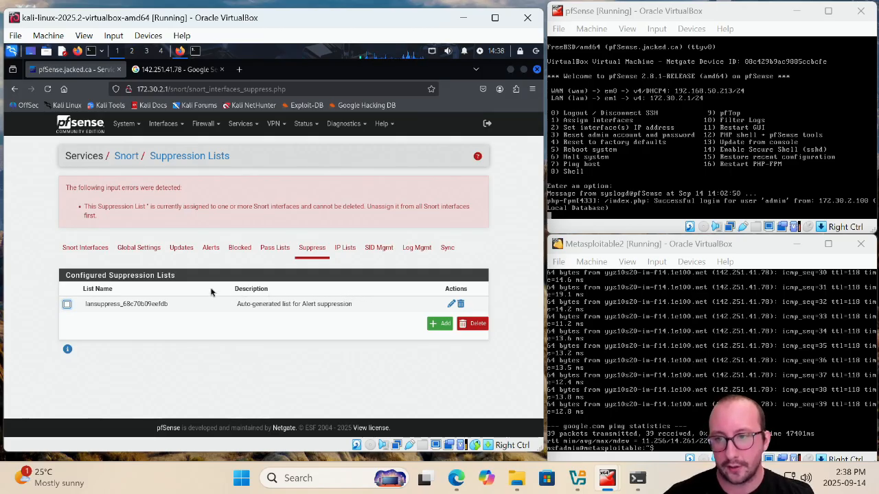
# Set the LAN interface's alert suppression list back to default and save the interface settings
pyautogui.click(81, 251)
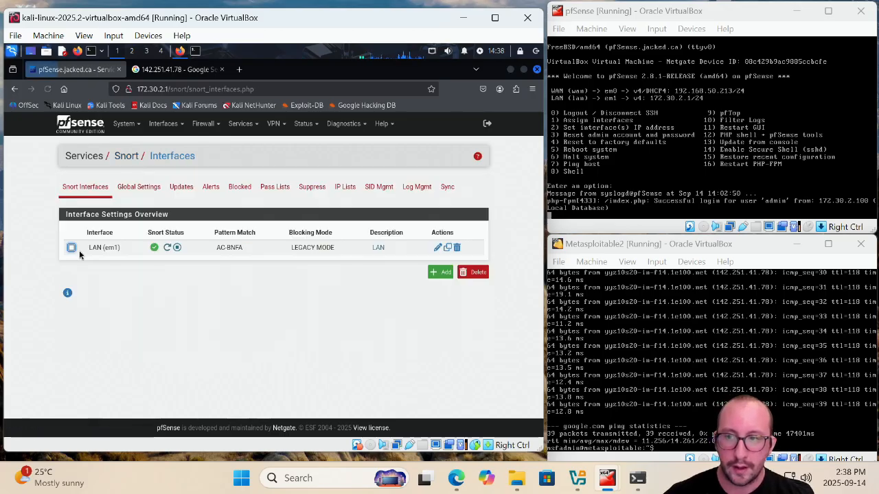
pyautogui.click(440, 251)
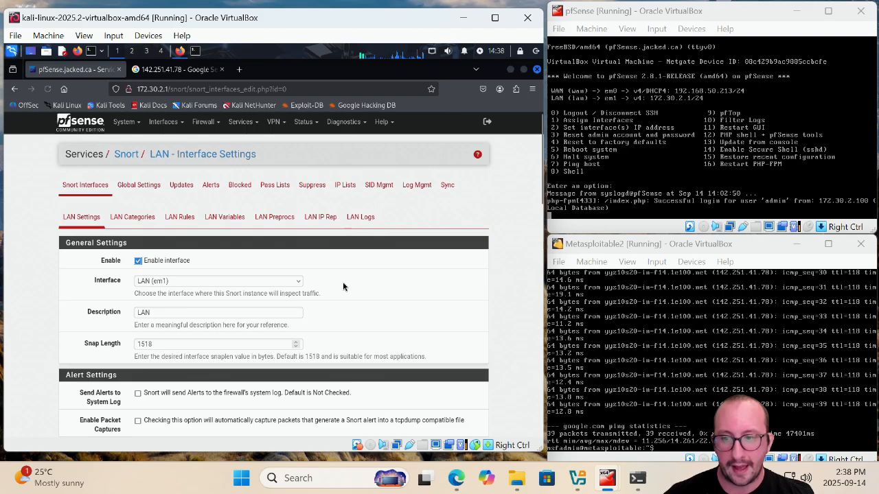
pyautogui.scroll(-15, 343, 287)
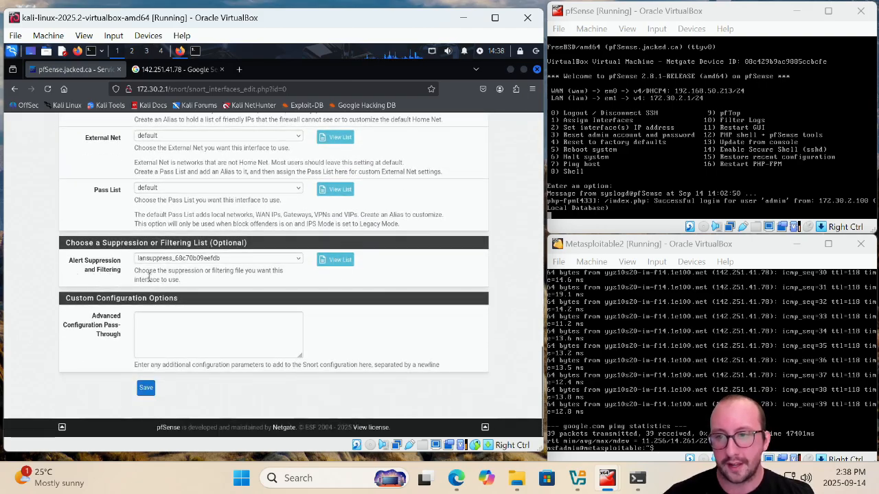
pyautogui.click(256, 261)
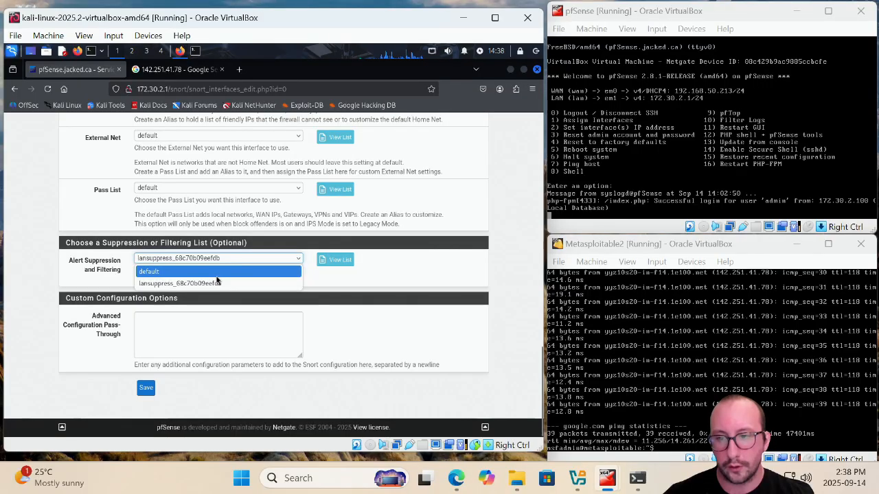
pyautogui.click(217, 274)
pyautogui.click(146, 388)
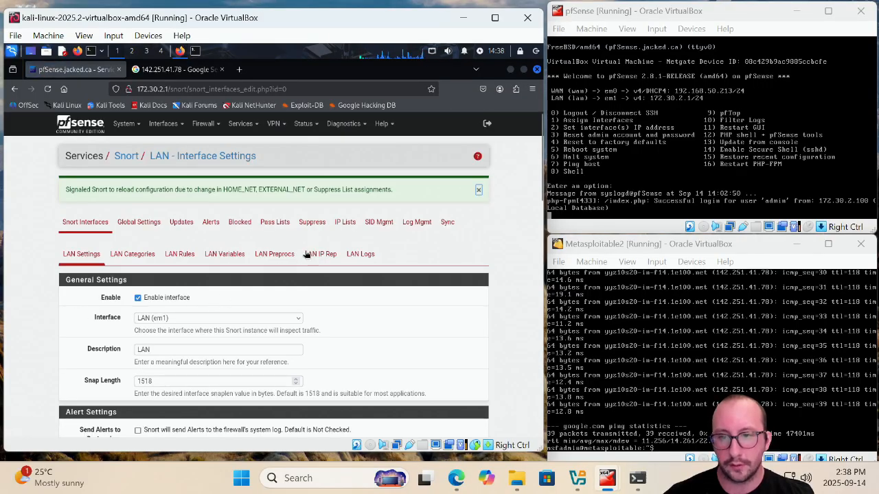
# Delete the auto-generated suppression list lansuppress_68c70b09eefdb
pyautogui.click(314, 228)
pyautogui.click(461, 245)
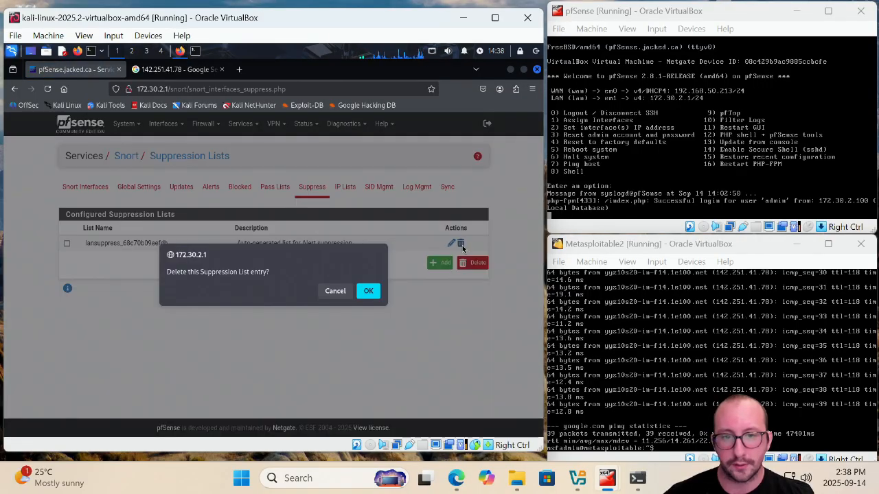
pyautogui.click(367, 293)
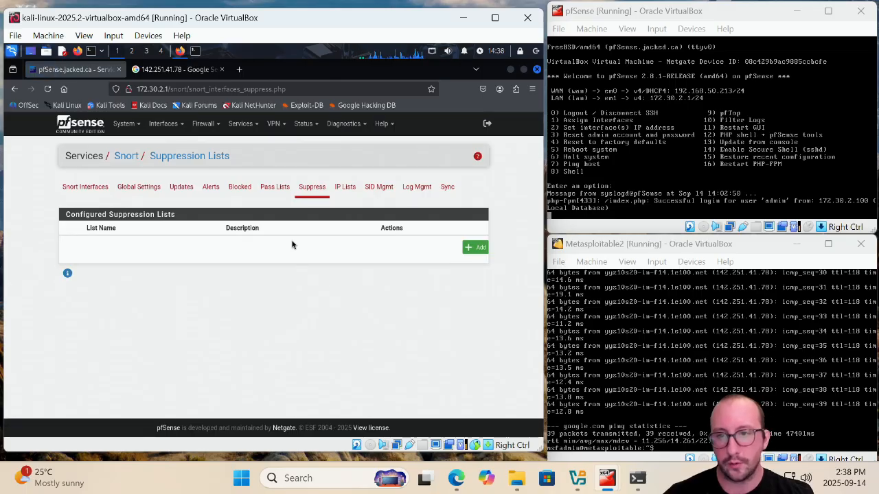
# Create a new Snort pass list and uncheck all five auto-generated IP address options
pyautogui.click(281, 196)
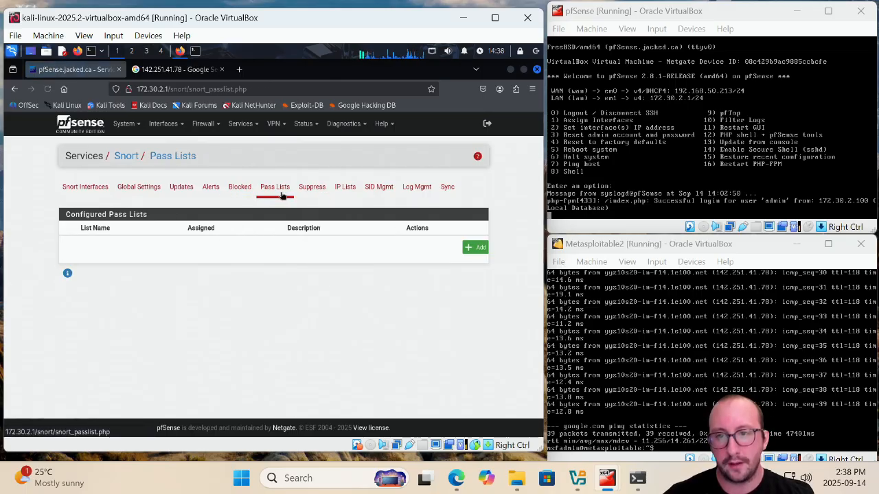
pyautogui.click(473, 248)
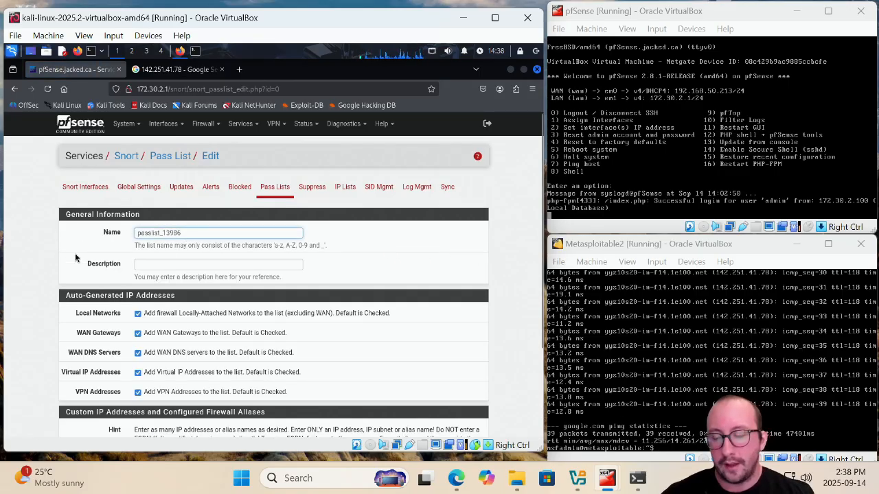
pyautogui.scroll(-1, 234, 251)
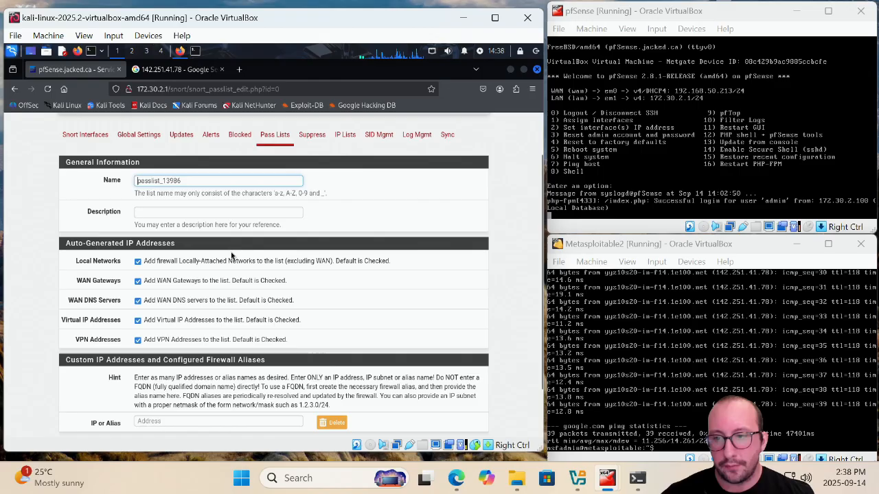
pyautogui.click(138, 262)
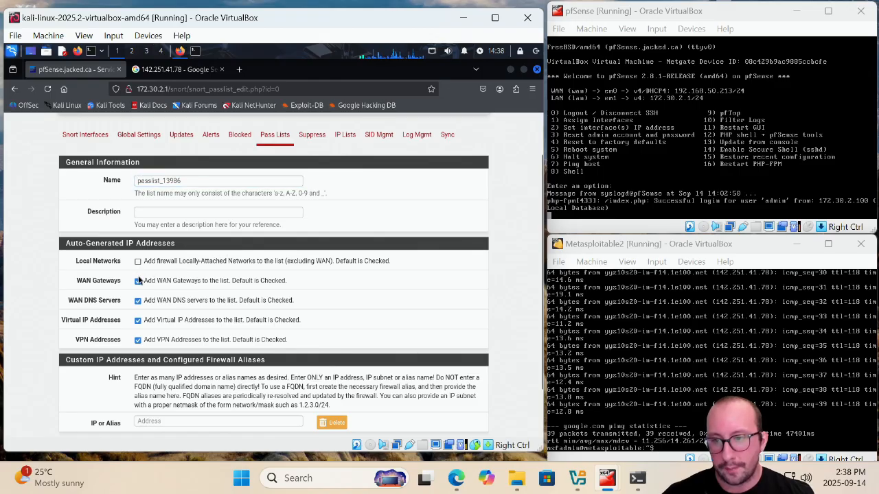
pyautogui.click(137, 281)
pyautogui.click(137, 300)
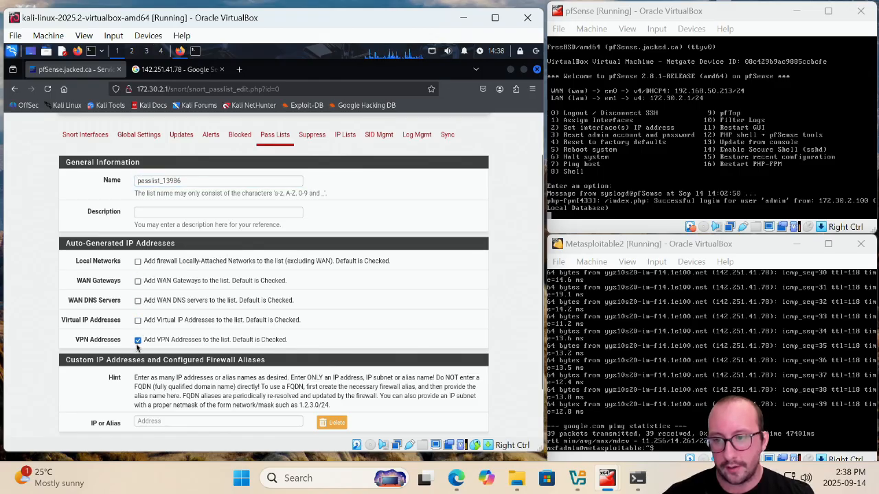
pyautogui.click(137, 340)
# Add 192.168.50.97 as a custom IP address to the pass list and save it
pyautogui.scroll(-2, 176, 340)
pyautogui.click(171, 362)
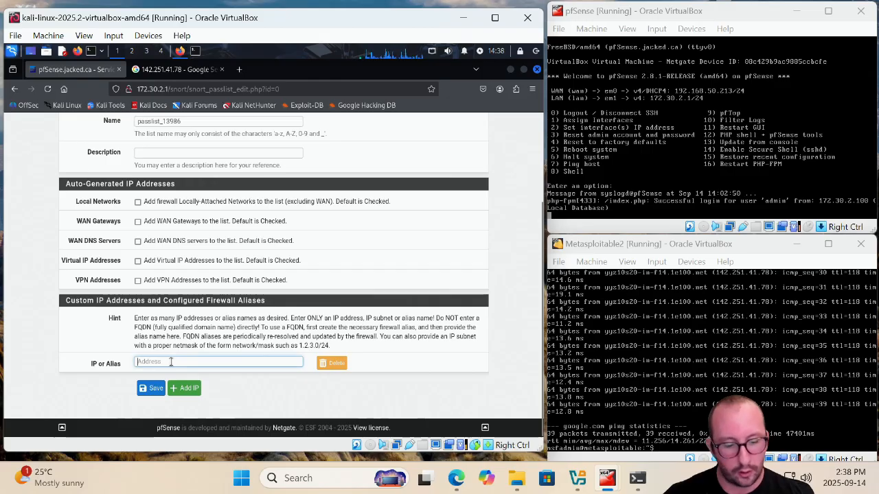
pyautogui.write('192')
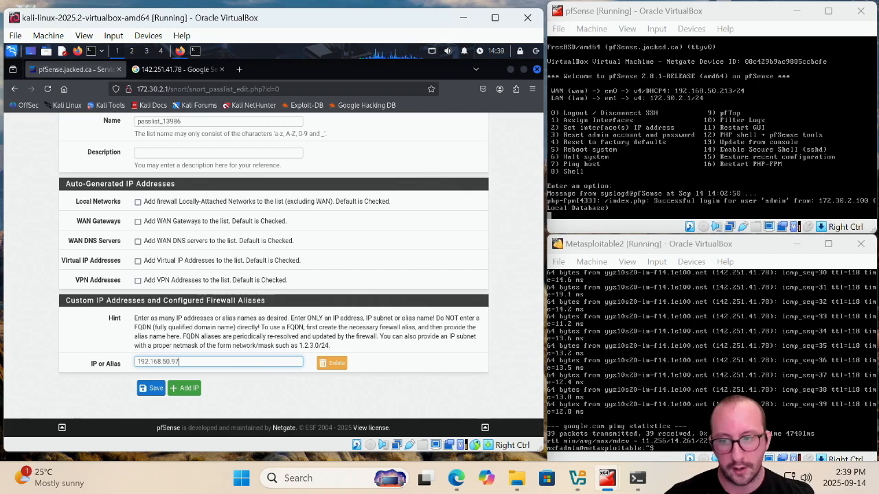
pyautogui.write('.168.50.97')
pyautogui.click(185, 388)
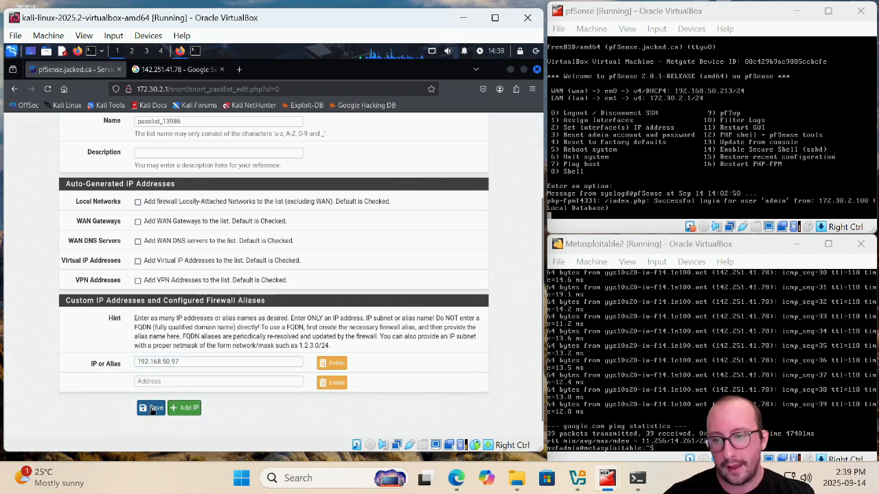
pyautogui.click(153, 408)
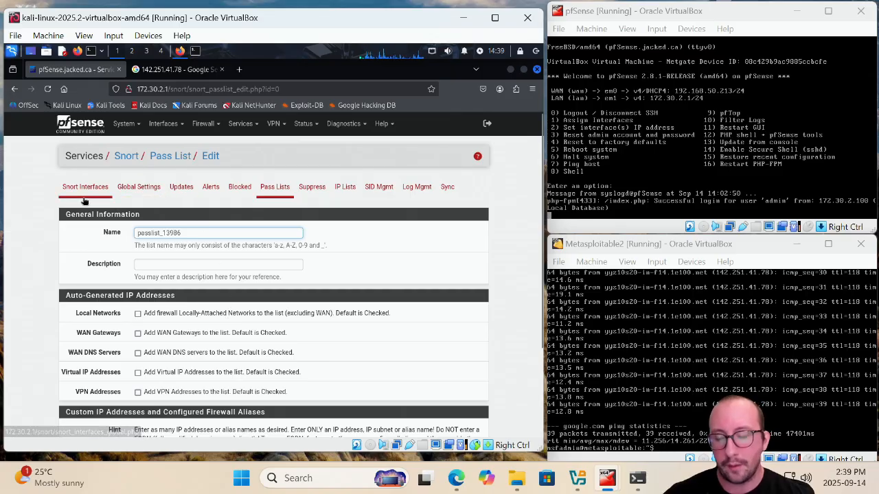
# Assign passlist_13986 as the pass list for the LAN Snort interface
pyautogui.click(277, 189)
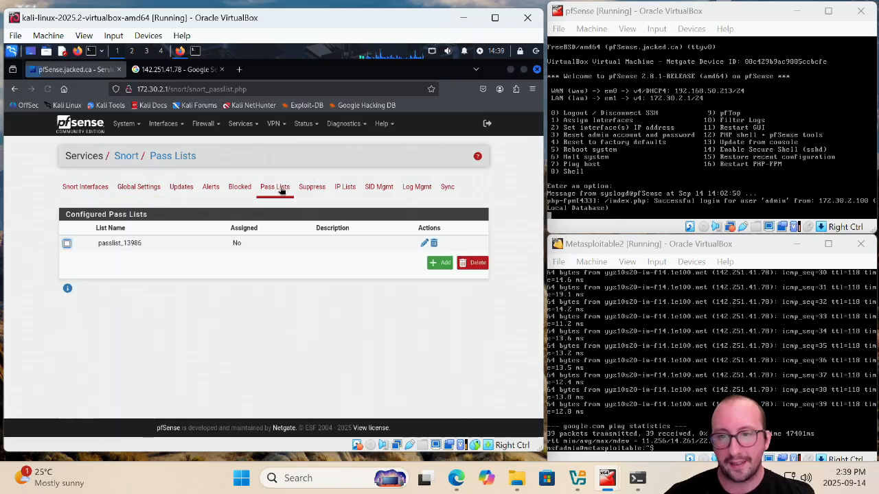
pyautogui.click(81, 187)
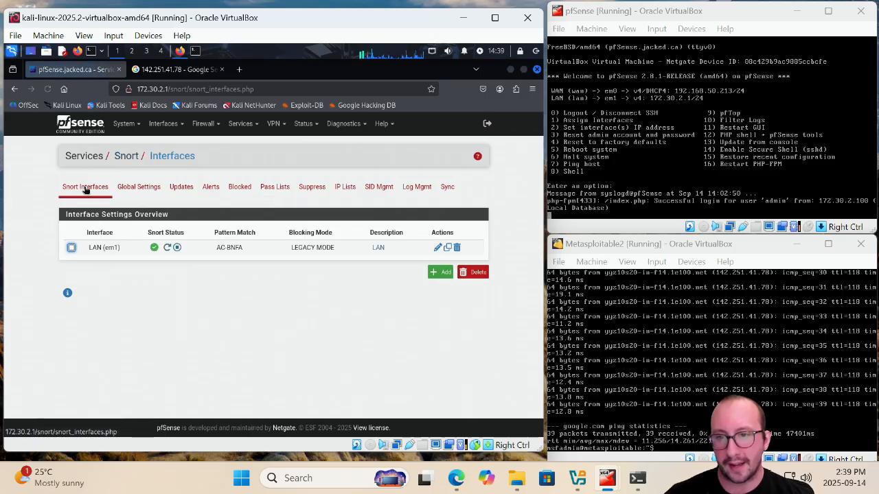
pyautogui.click(437, 248)
pyautogui.scroll(-3, 208, 313)
pyautogui.scroll(-10, 208, 312)
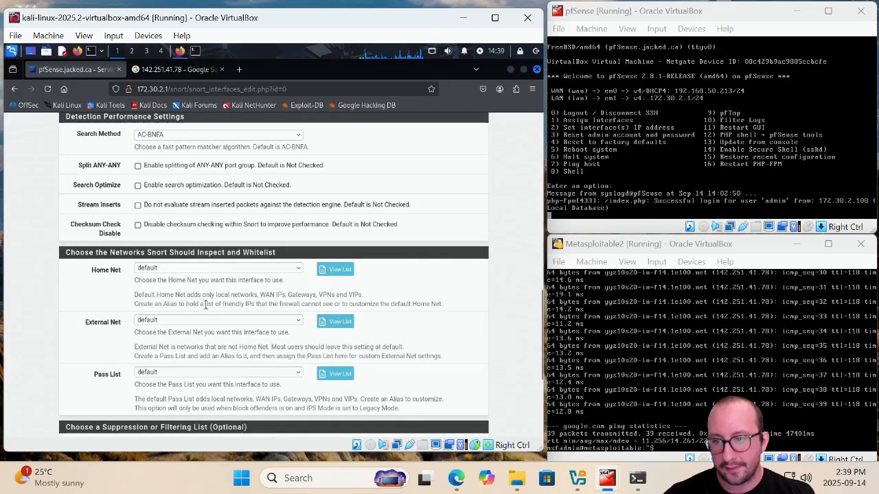
pyautogui.click(172, 217)
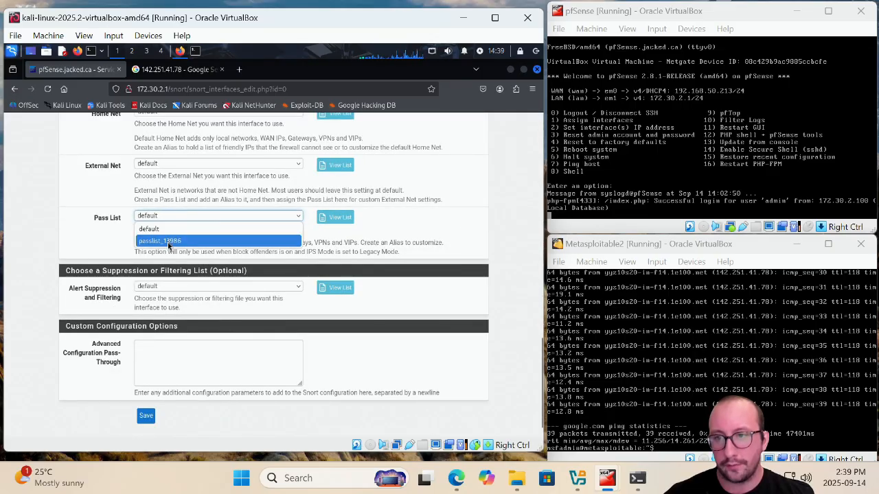
pyautogui.click(177, 241)
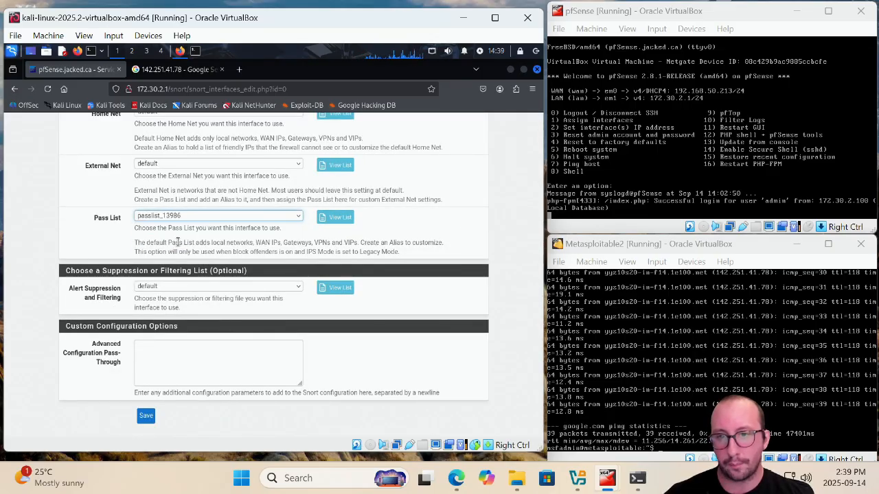
# Preview the selected pass list's addresses, then save the LAN interface settings
pyautogui.click(340, 218)
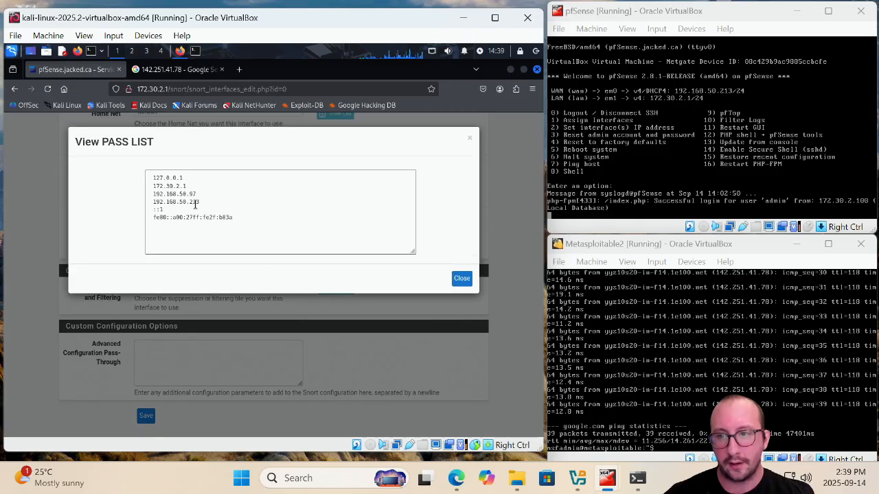
pyautogui.moveTo(196, 195); pyautogui.dragTo(153, 195)
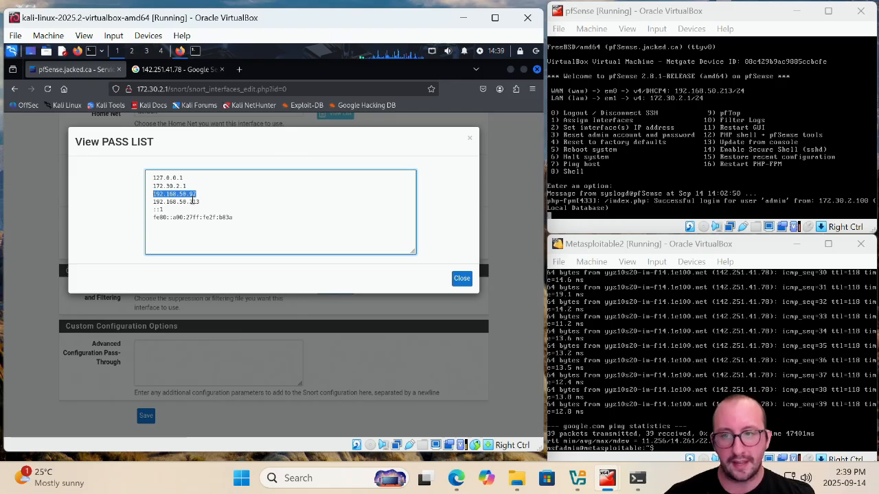
pyautogui.click(471, 140)
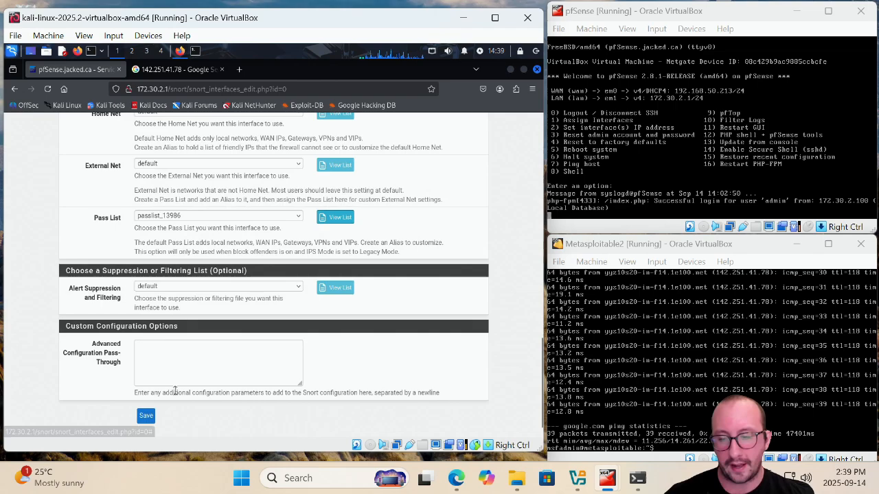
pyautogui.click(146, 418)
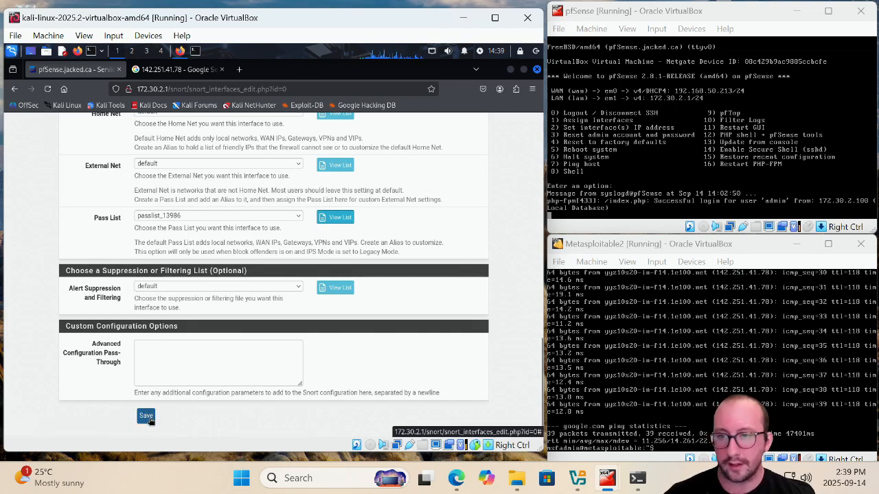
pyautogui.click(146, 417)
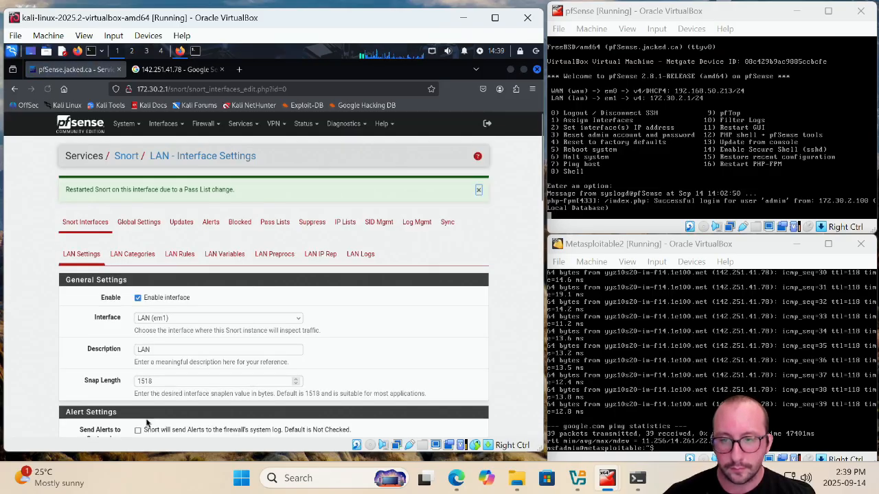
# Remove 192.168.50.97 from Snort's blocked hosts list
pyautogui.click(238, 223)
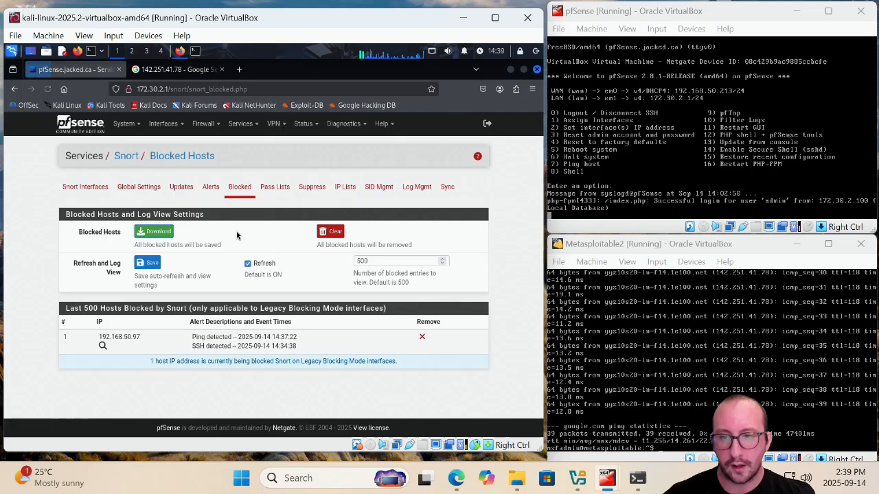
pyautogui.click(423, 339)
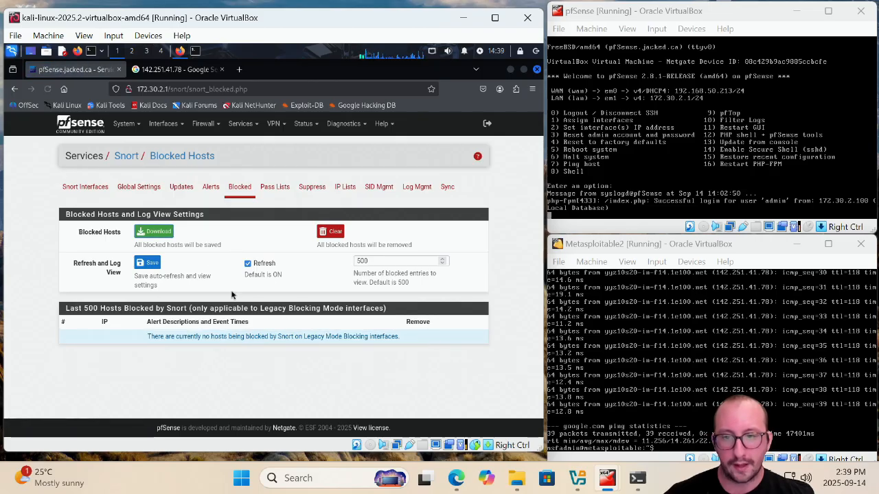
# Clear the LAN interface's Snort alert log
pyautogui.click(211, 188)
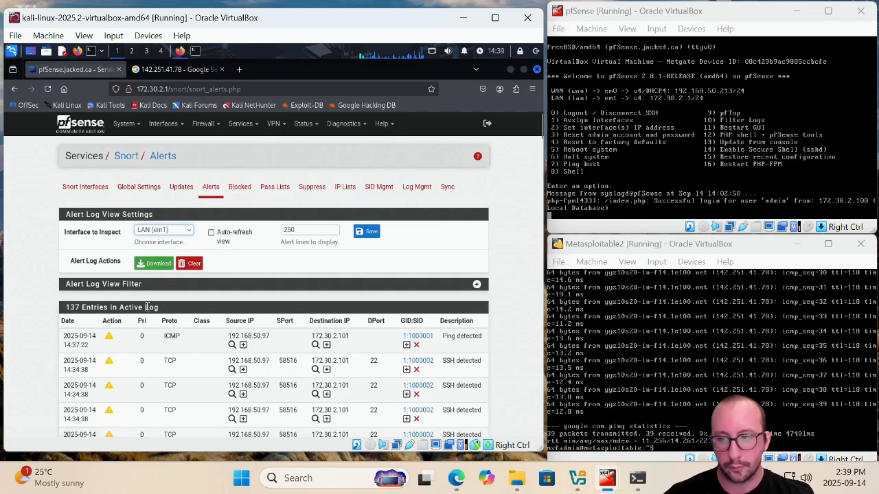
pyautogui.click(189, 263)
pyautogui.click(368, 290)
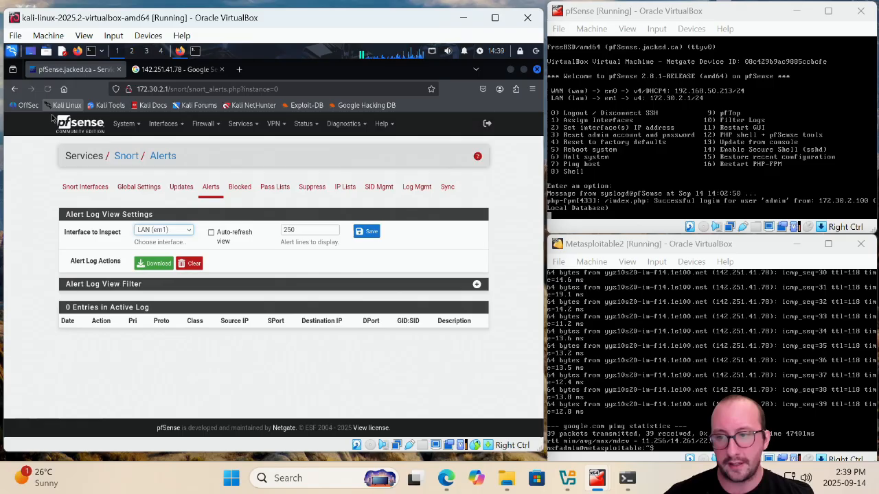
# Restore the Command Prompt and rerun the ping to 192.168.50.213
pyautogui.click(621, 481)
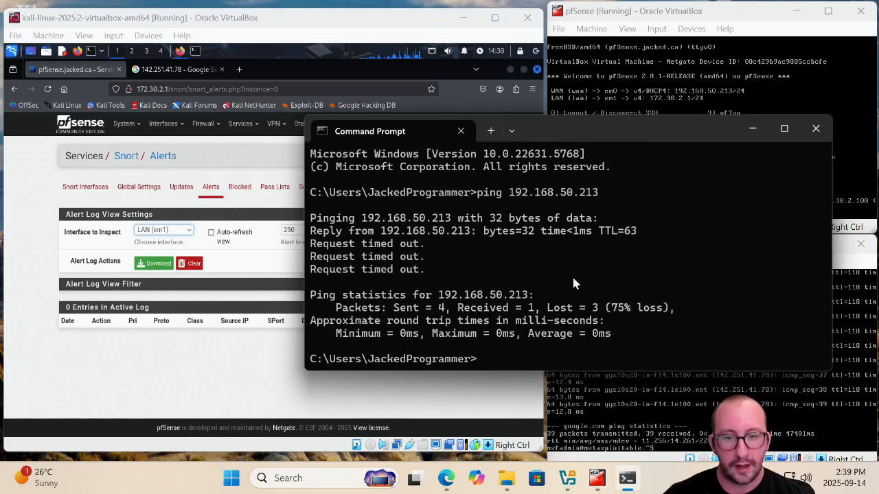
pyautogui.press('Up')
pyautogui.press('Return')
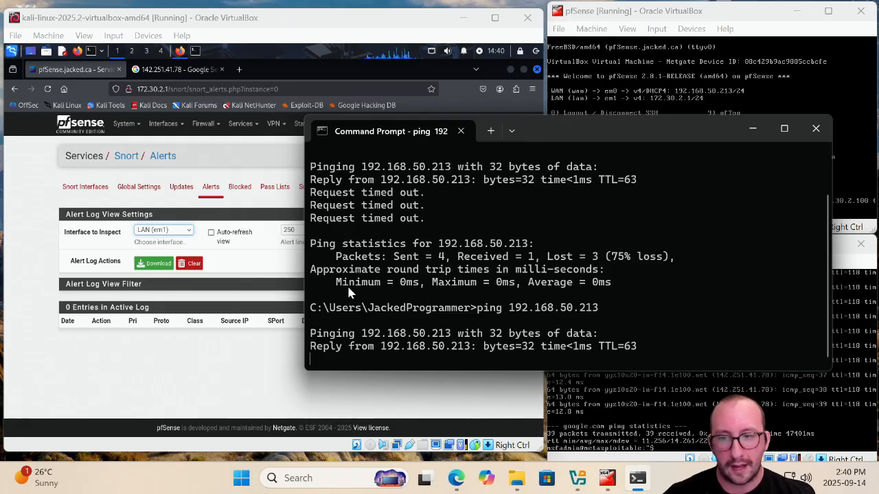
# Stop the running ping and return to the Snort alerts log
pyautogui.hotkey('ctrl', 'c')
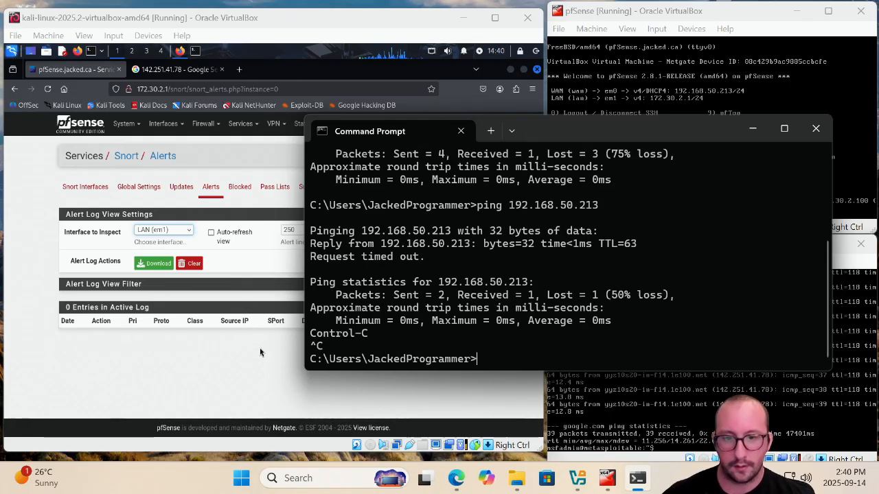
pyautogui.click(241, 353)
pyautogui.click(211, 189)
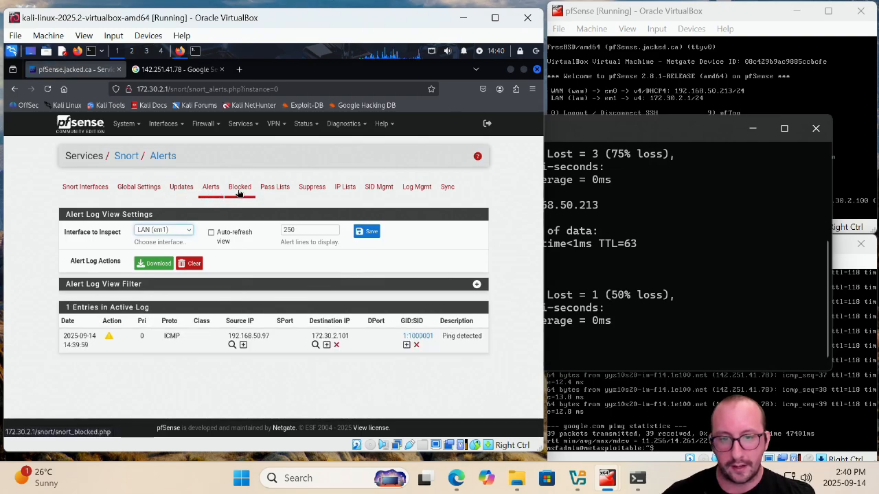
# Compare the blocked hosts list, the alerts log and the pass list to identify the blocked address 172.30.2.101
pyautogui.click(239, 192)
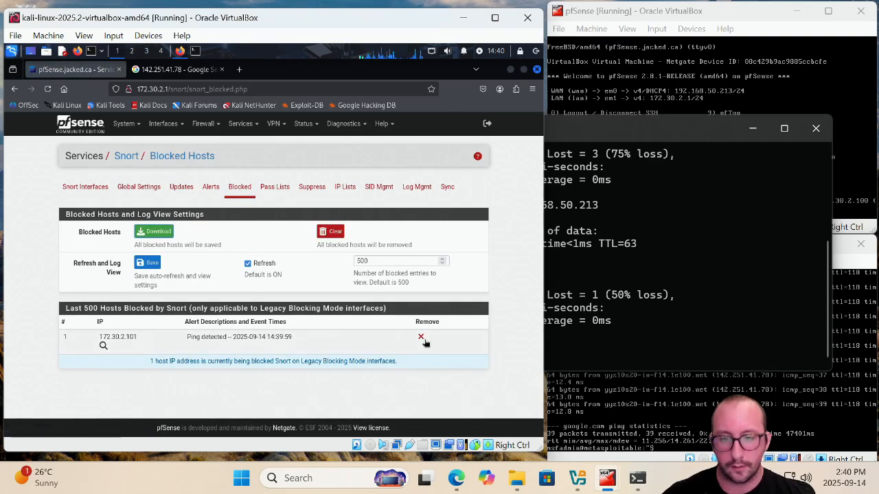
pyautogui.click(209, 192)
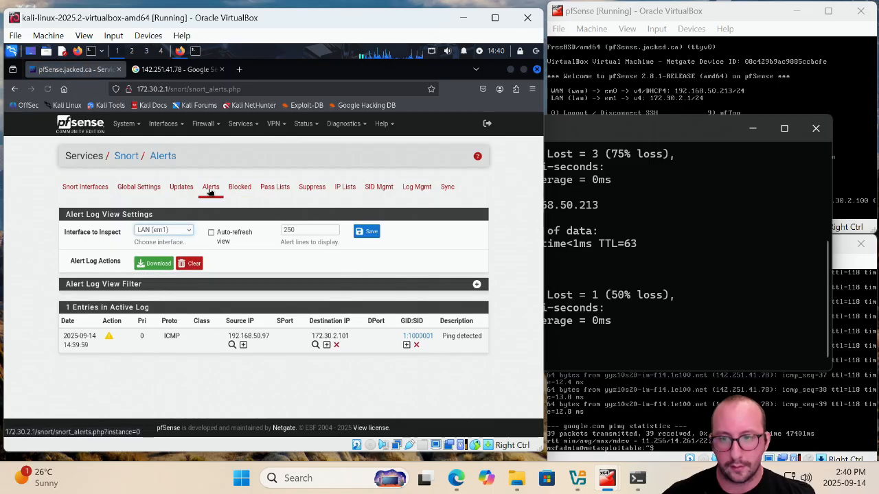
pyautogui.click(281, 191)
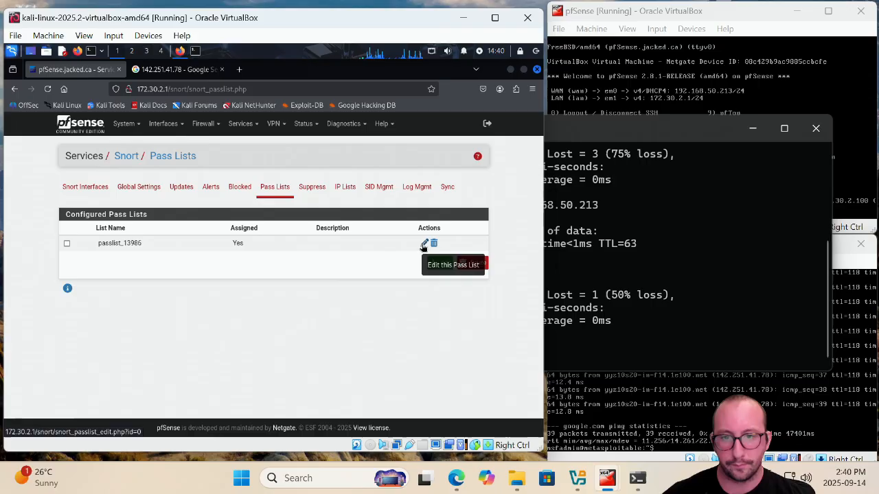
pyautogui.click(423, 244)
pyautogui.scroll(-3, 351, 297)
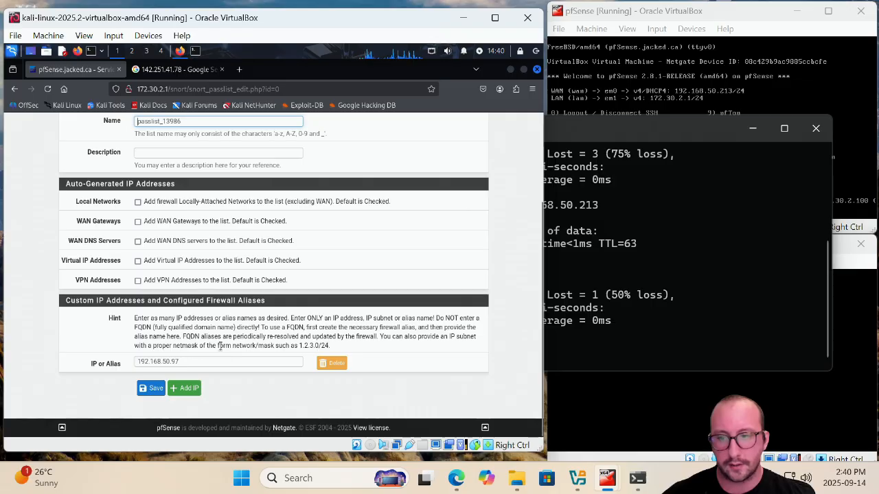
pyautogui.scroll(5, 219, 347)
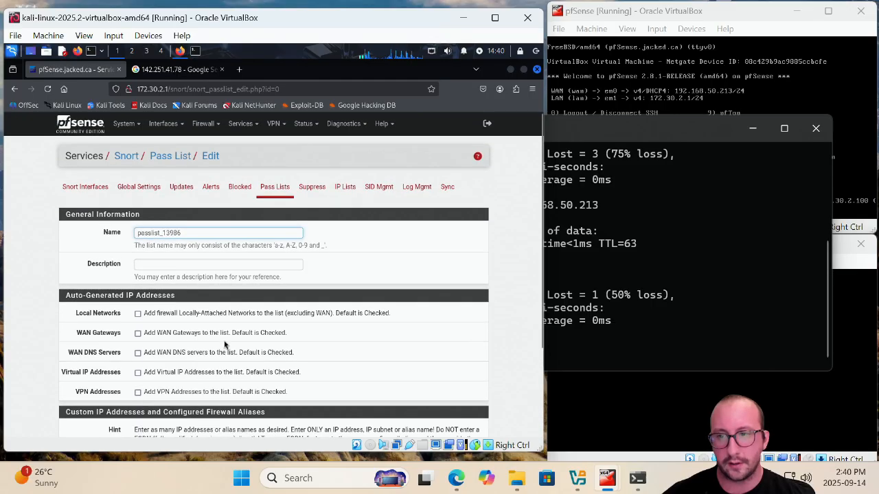
pyautogui.click(237, 187)
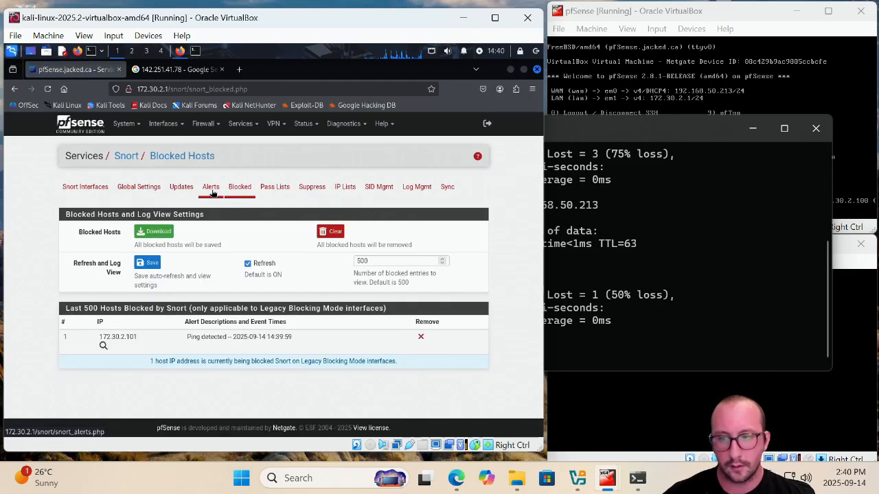
pyautogui.click(212, 190)
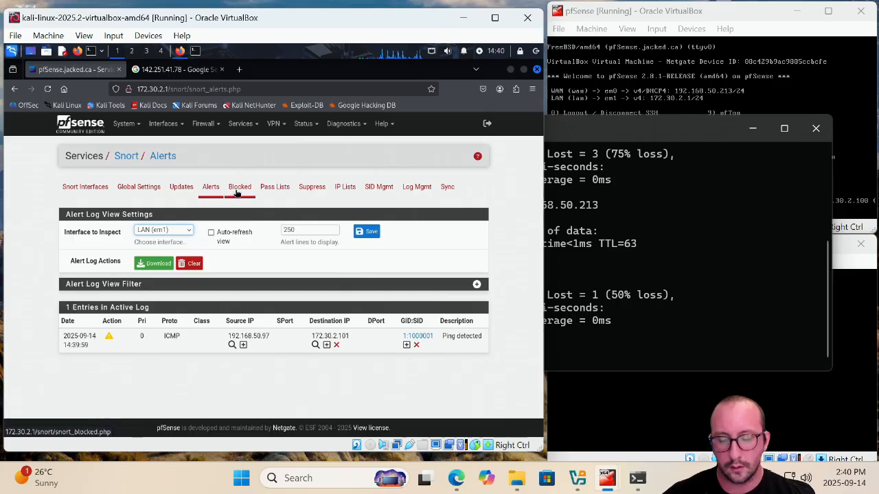
pyautogui.click(236, 191)
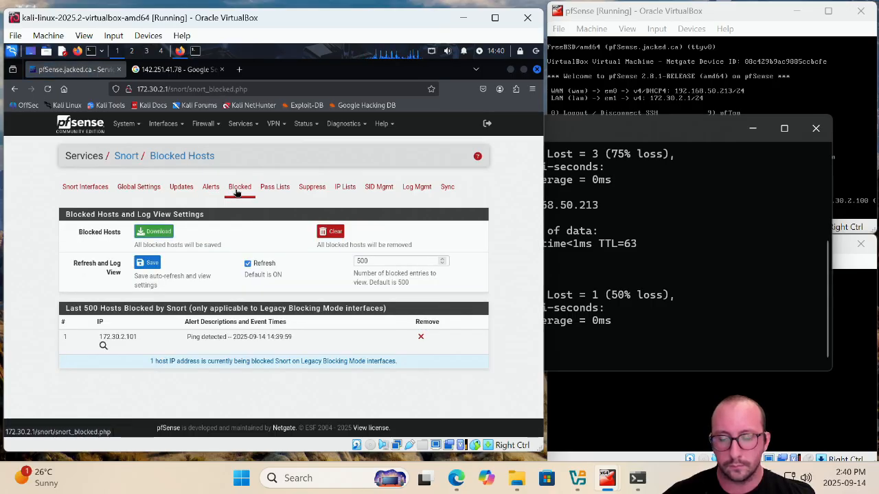
pyautogui.doubleClick(113, 337)
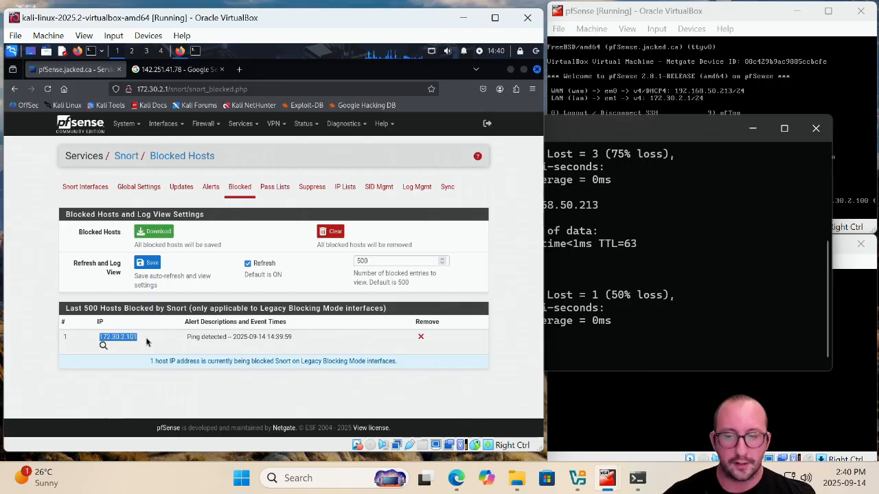
pyautogui.click(276, 188)
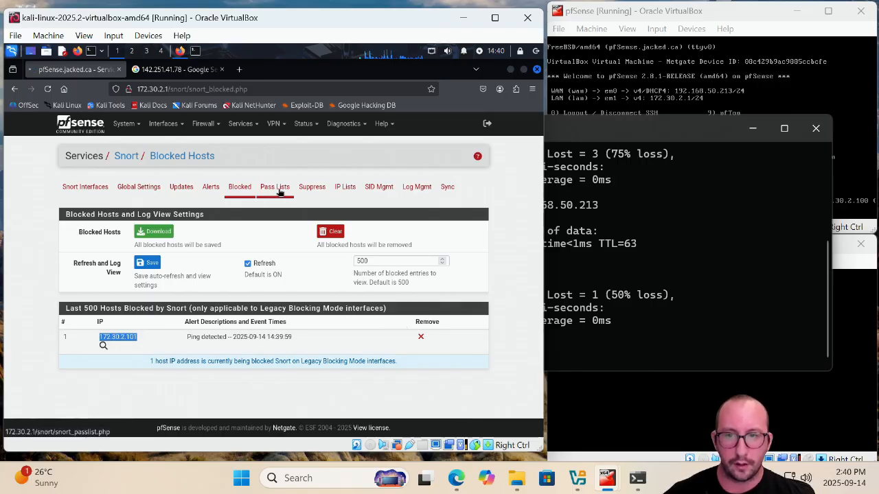
# Enable all auto-generated IP address options in the pass list and save it
pyautogui.click(424, 243)
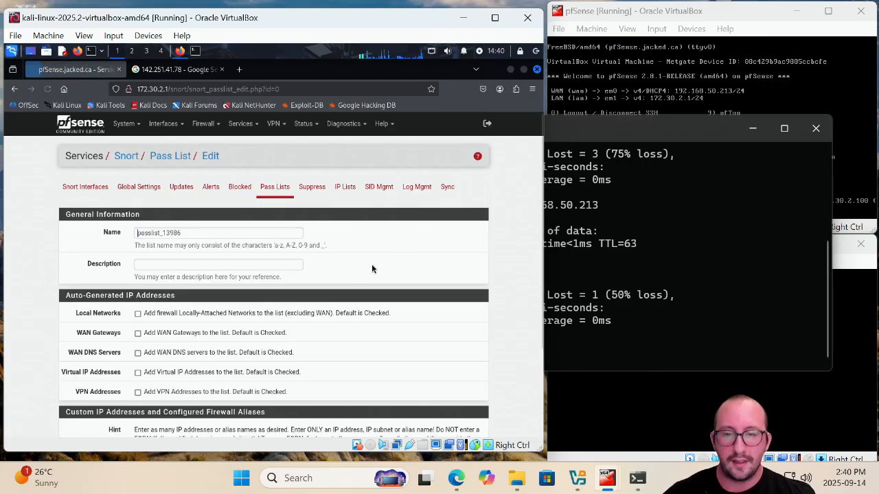
pyautogui.click(138, 314)
pyautogui.click(138, 333)
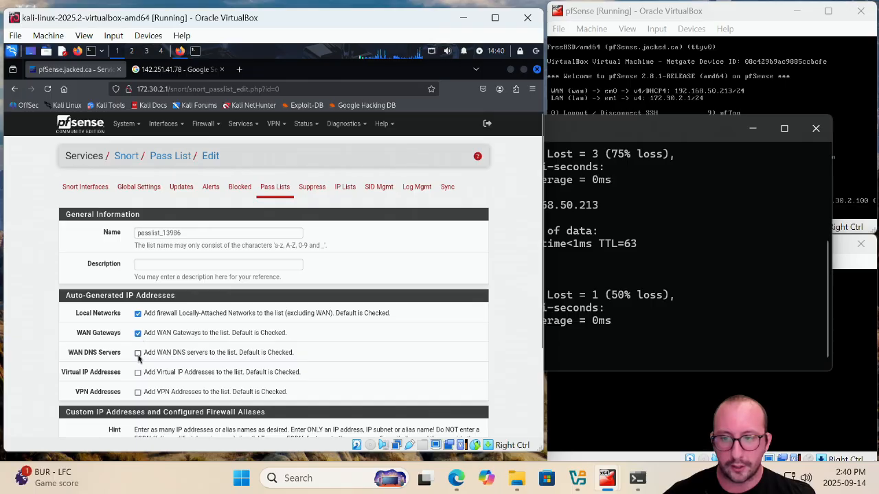
pyautogui.click(138, 392)
pyautogui.scroll(-3, 224, 361)
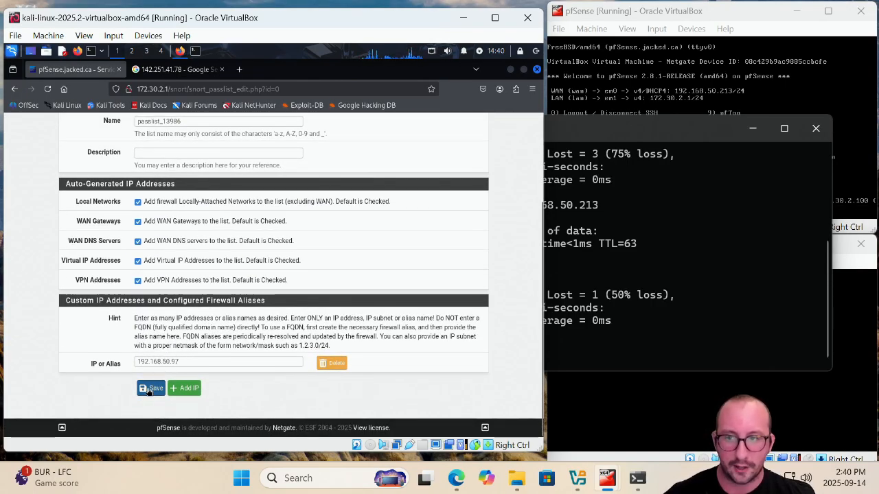
pyautogui.click(150, 389)
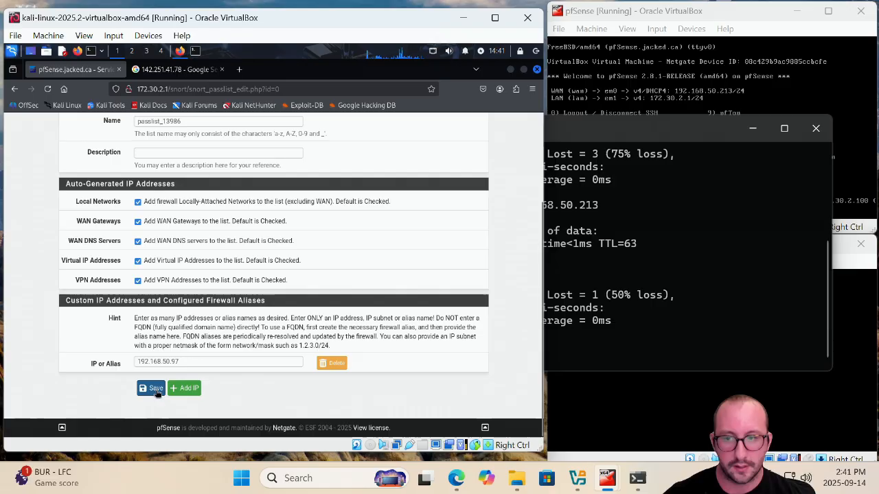
pyautogui.click(155, 389)
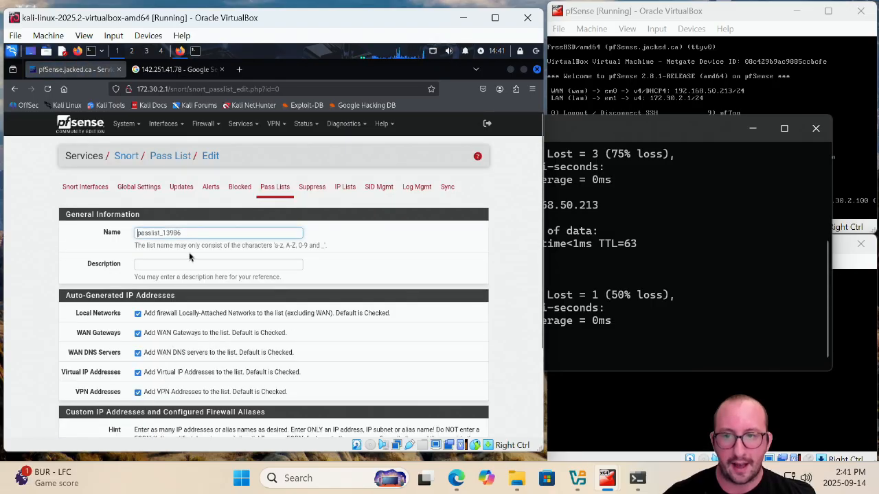
# Inspect the addresses in the pass list assigned to the LAN interface
pyautogui.click(85, 186)
pyautogui.click(437, 248)
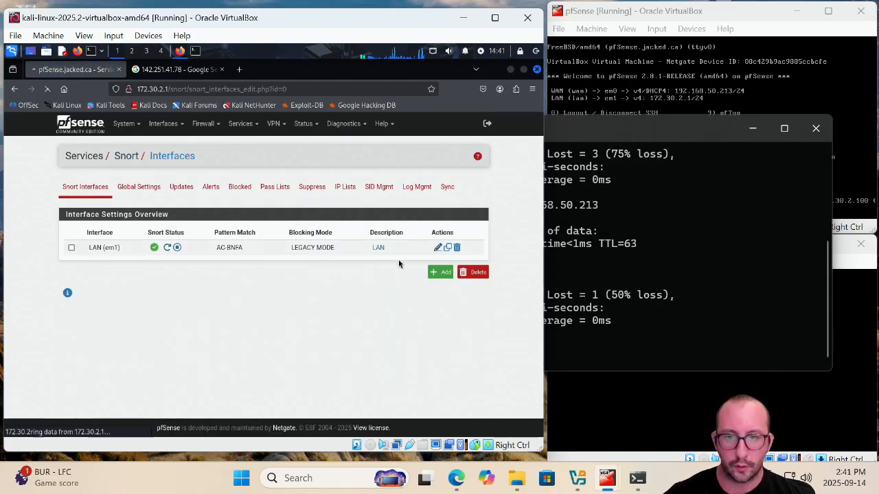
pyautogui.scroll(-10, 247, 338)
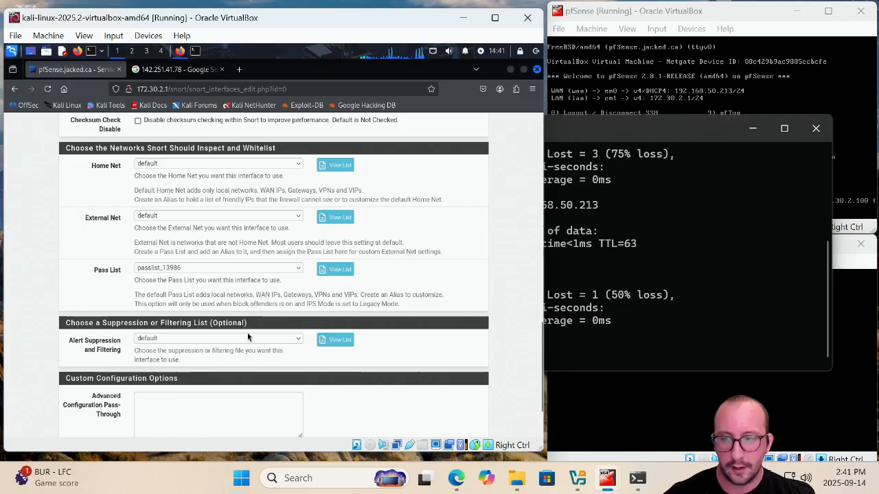
pyautogui.click(338, 269)
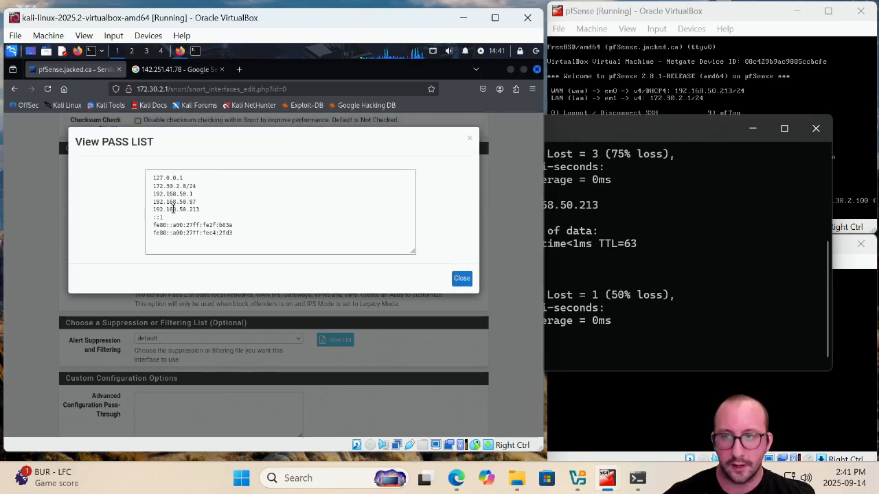
pyautogui.moveTo(150, 187); pyautogui.dragTo(205, 185)
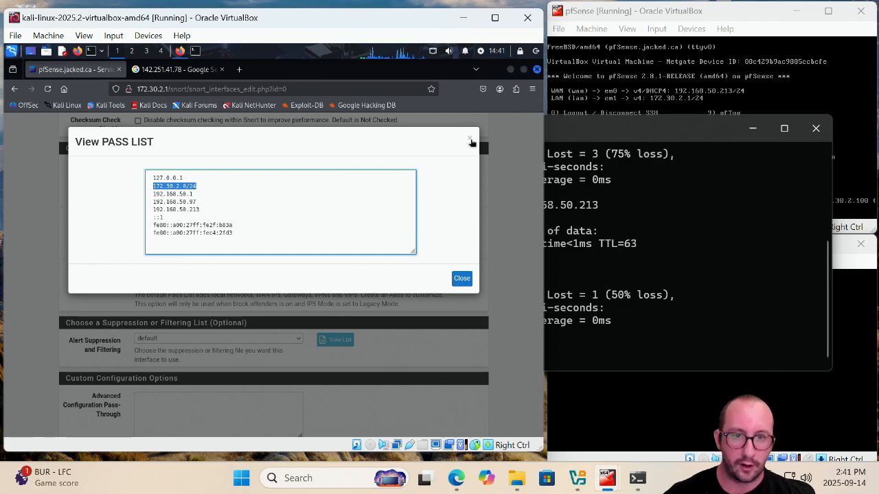
pyautogui.click(470, 141)
pyautogui.scroll(-2, 417, 218)
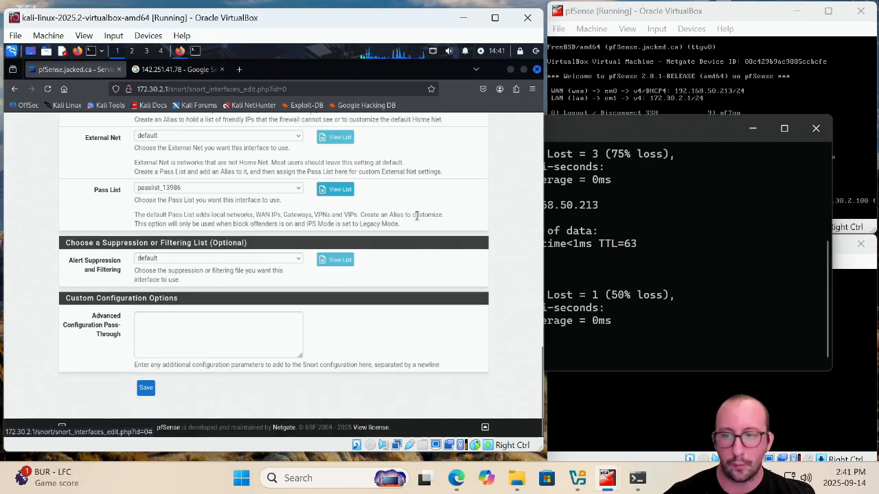
pyautogui.scroll(15, 416, 215)
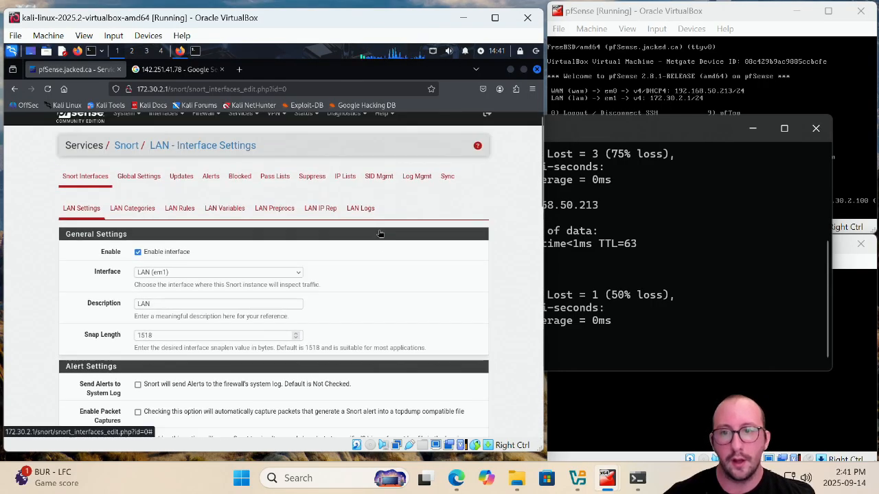
# Remove 172.30.2.101 from Snort's blocked hosts list
pyautogui.click(276, 188)
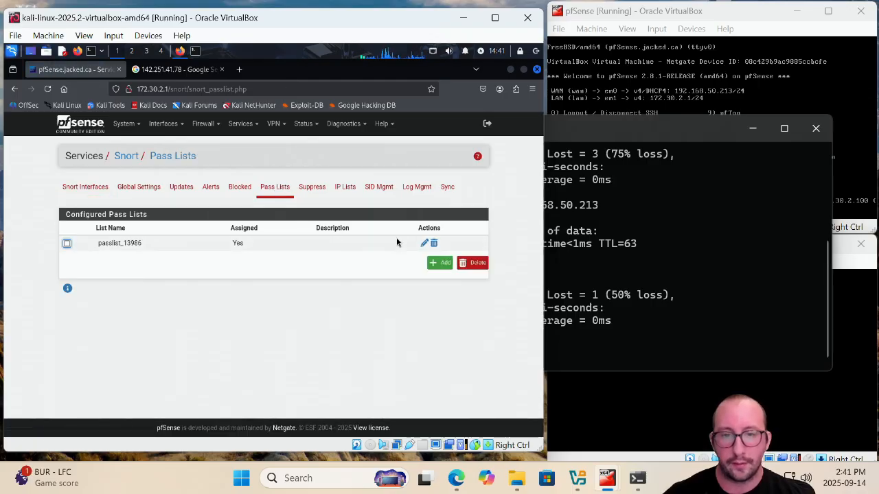
pyautogui.click(423, 246)
pyautogui.scroll(-3, 347, 270)
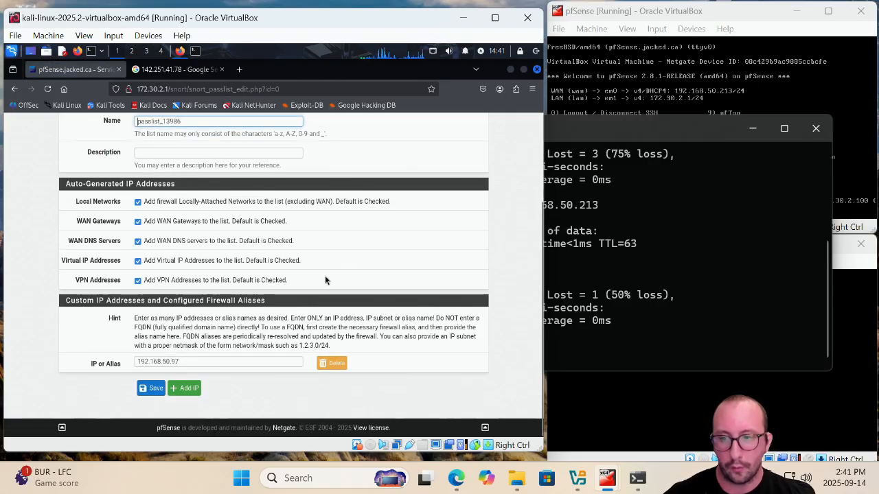
pyautogui.scroll(4, 296, 283)
pyautogui.click(240, 186)
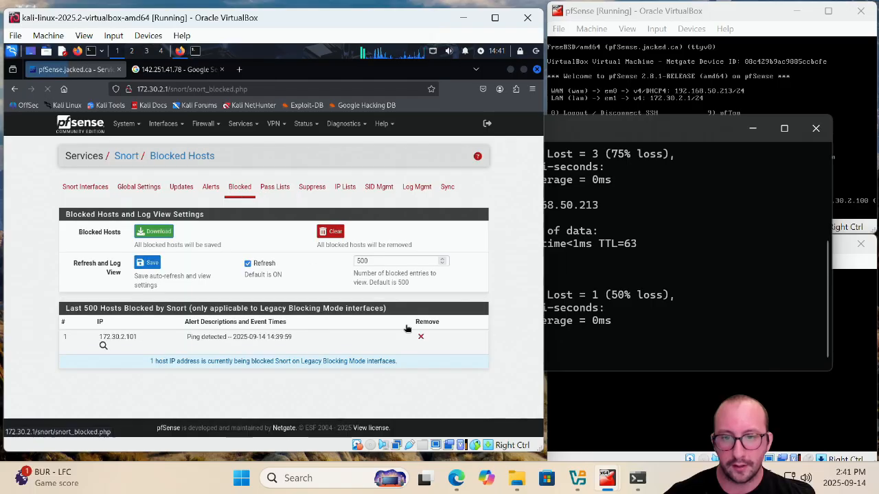
pyautogui.click(421, 339)
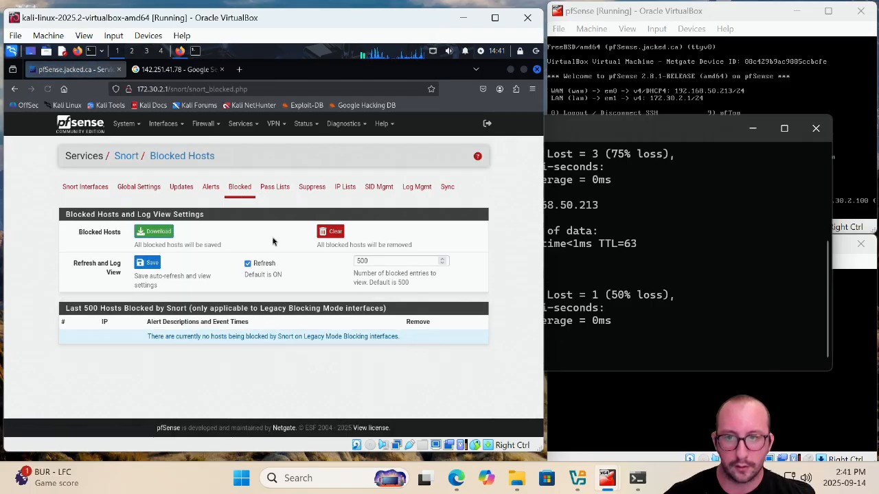
# Rerun the ping to 192.168.50.213 in the Command Prompt
pyautogui.click(210, 186)
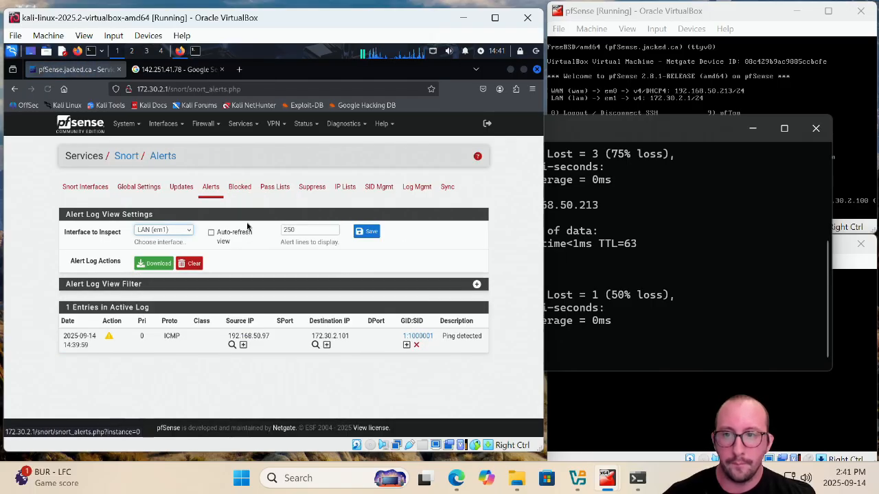
pyautogui.click(721, 265)
pyautogui.press('Up')
pyautogui.press('Return')
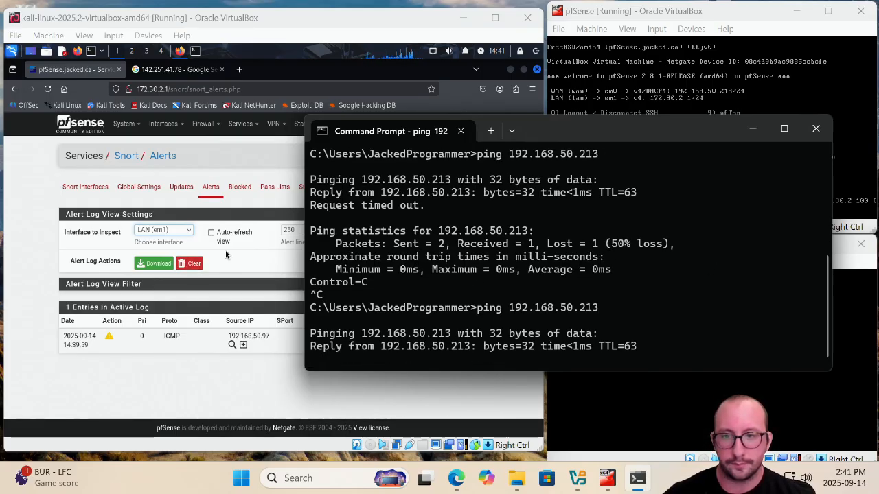
# Review Snort's blocked hosts, the suppression lists and the pass list entry for 192.168.50.97 alongside the ping output
pyautogui.click(242, 188)
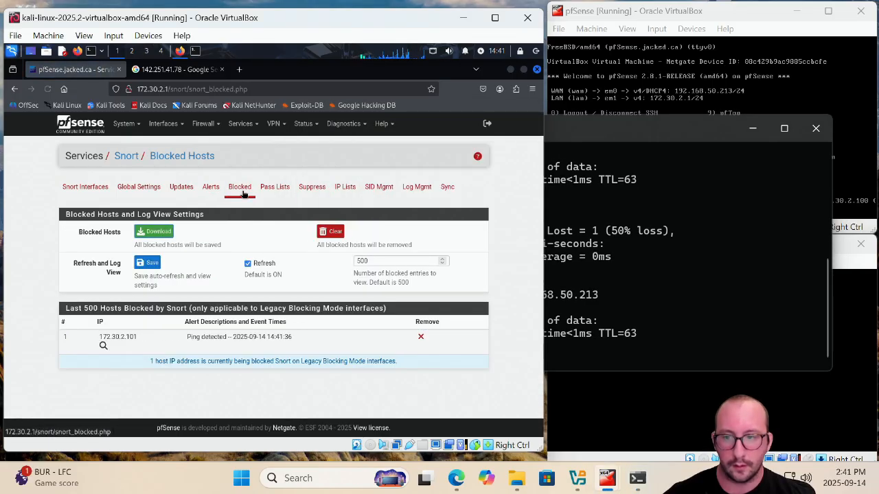
pyautogui.click(85, 190)
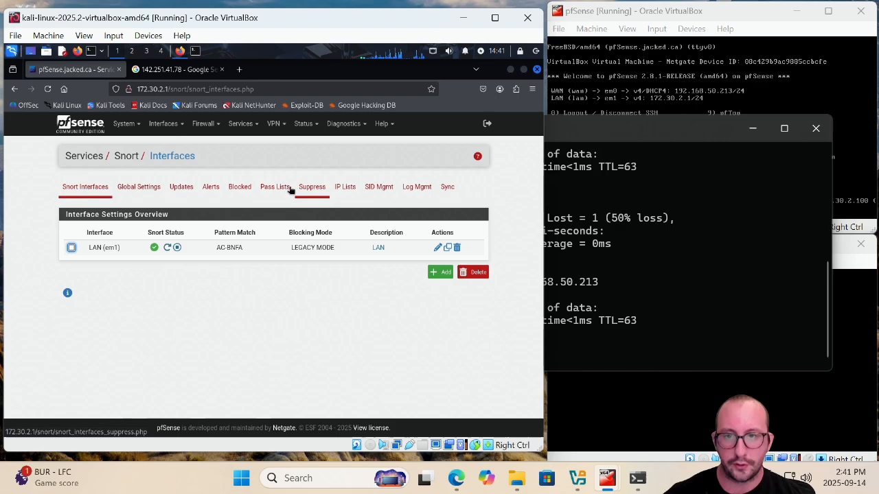
pyautogui.click(625, 257)
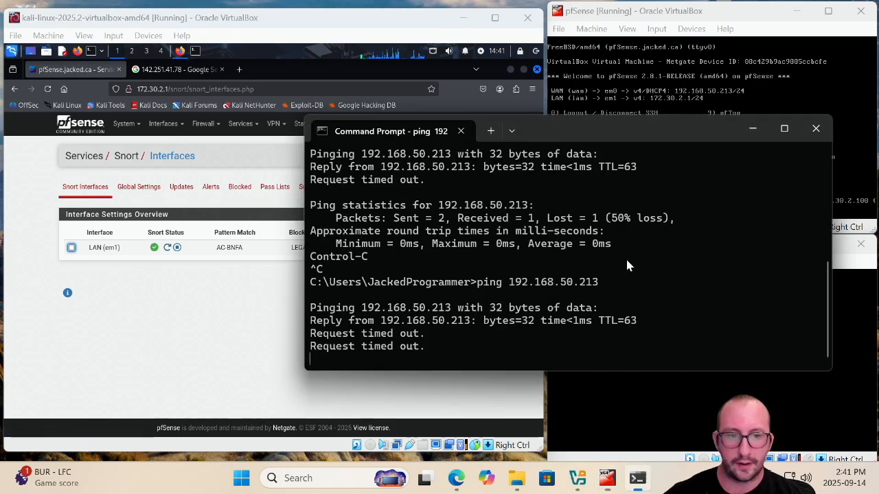
pyautogui.click(242, 286)
pyautogui.click(316, 190)
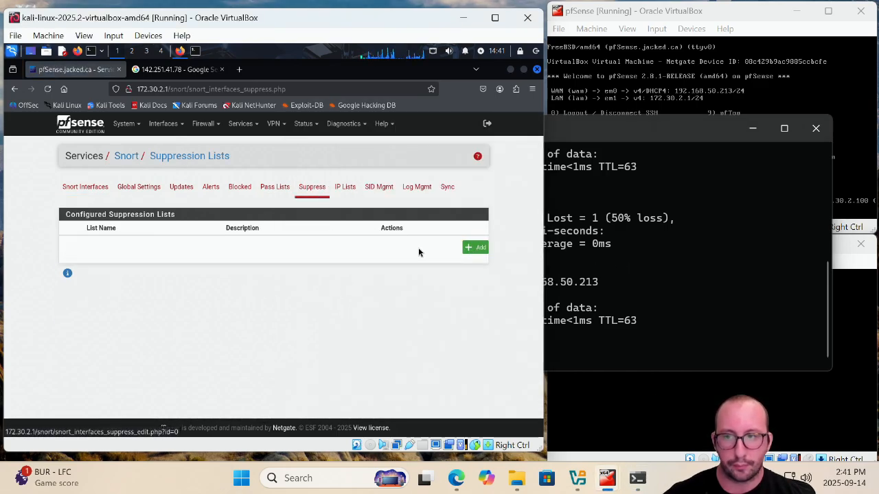
pyautogui.click(267, 191)
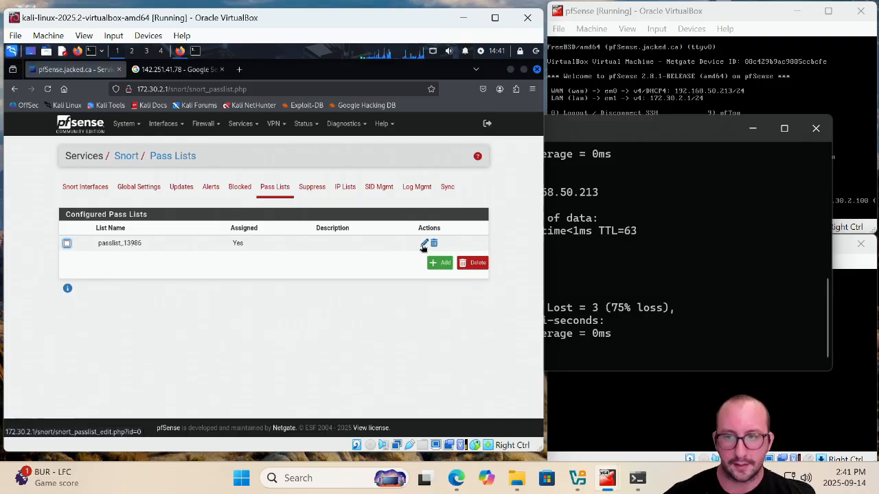
pyautogui.click(426, 248)
pyautogui.scroll(-3, 311, 310)
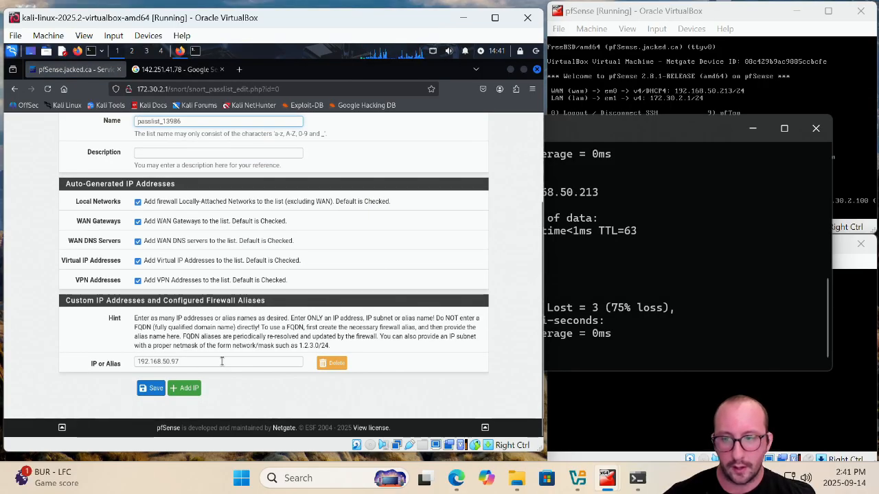
pyautogui.scroll(3, 222, 362)
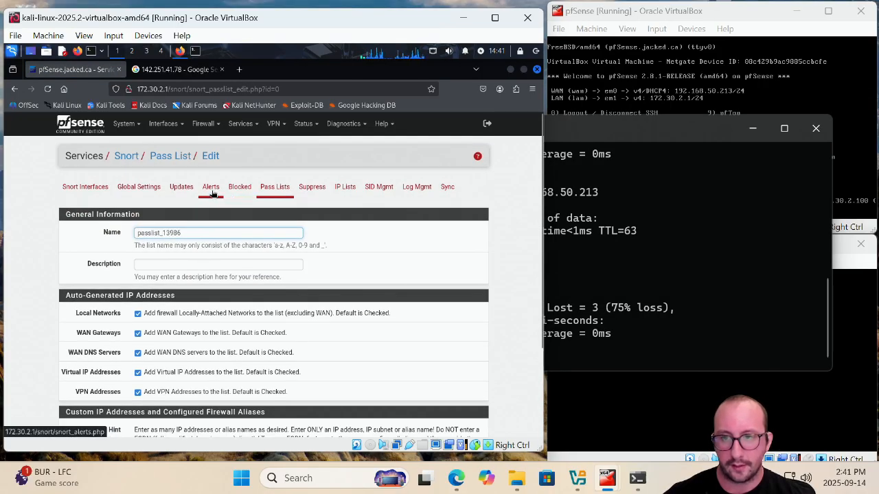
# Restart Snort on the LAN interface and remove 172.30.2.101 from the blocked hosts list
pyautogui.click(85, 186)
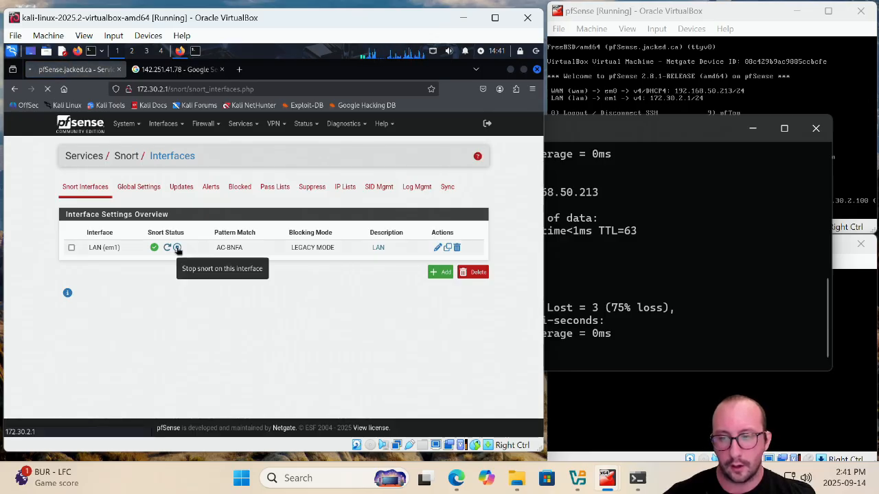
pyautogui.click(177, 249)
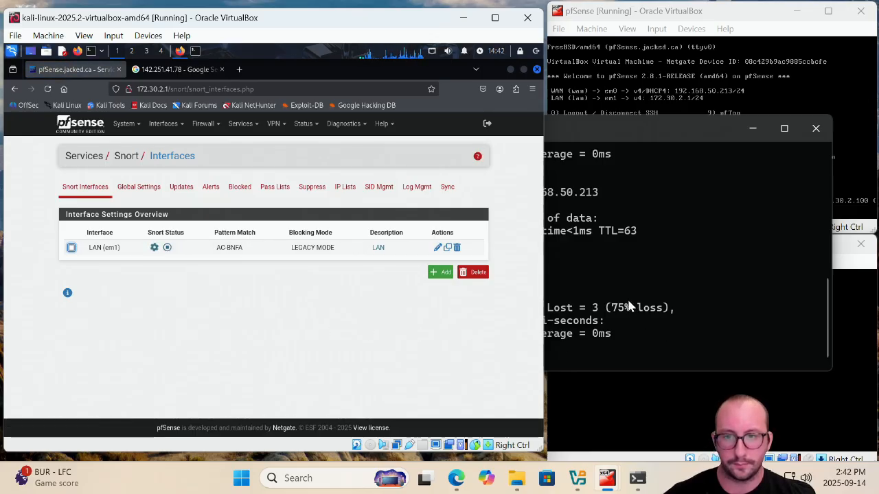
pyautogui.click(240, 187)
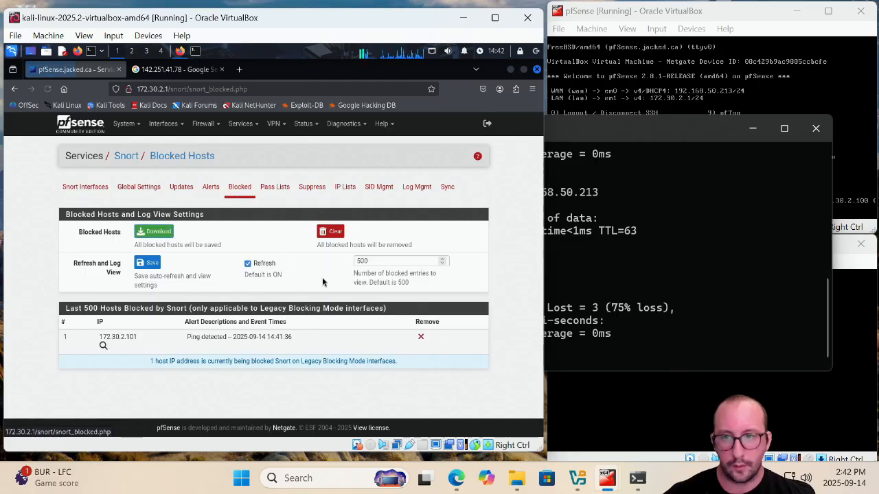
pyautogui.click(421, 337)
# Repeat the ping to 192.168.50.213 in the Command Prompt
pyautogui.click(727, 306)
pyautogui.press('Up')
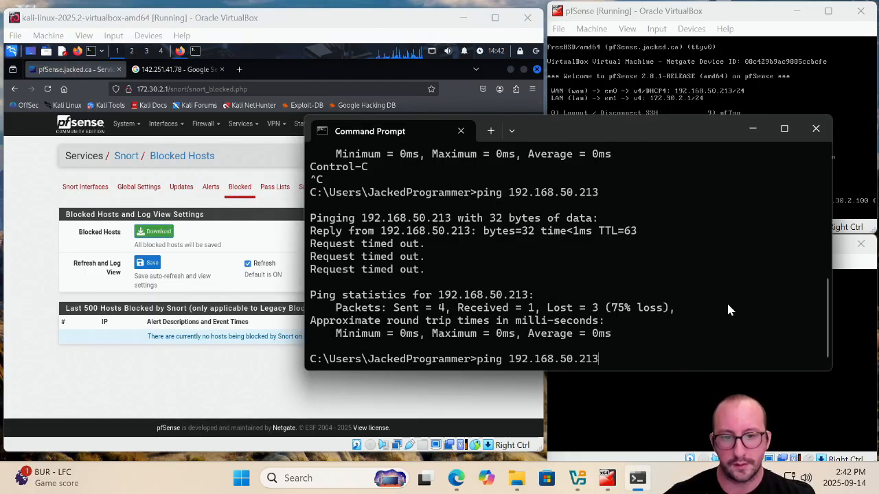
pyautogui.press('Return')
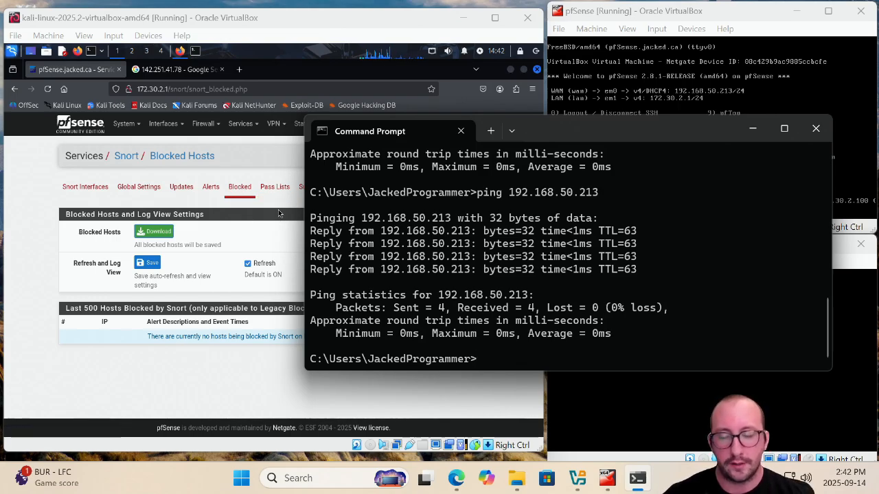
# Open the Snort alerts for the LAN interface and clear all alert log entries
pyautogui.click(277, 208)
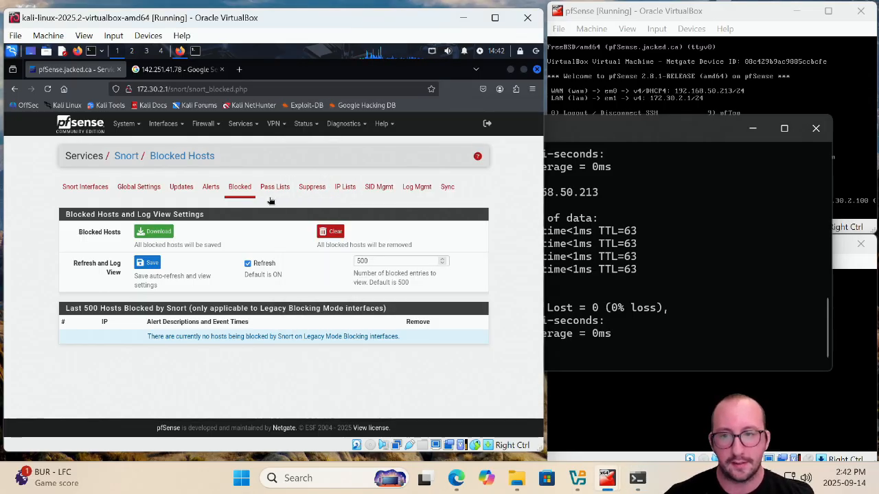
pyautogui.click(214, 195)
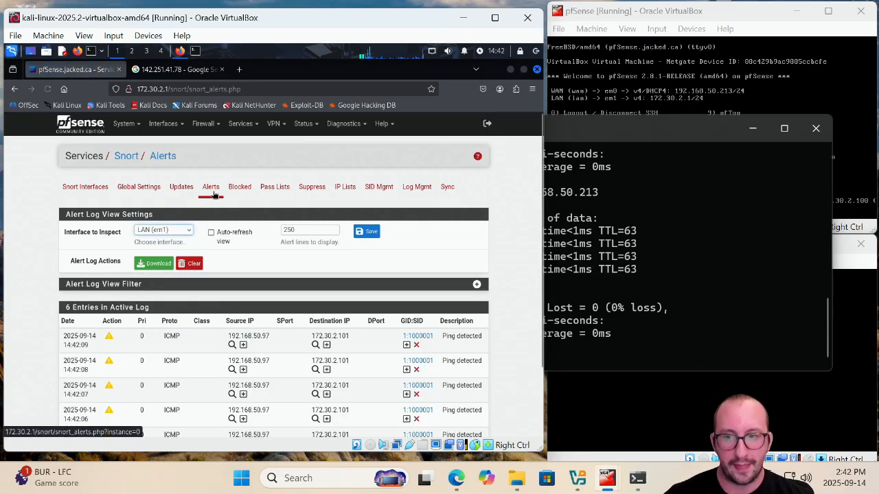
pyautogui.scroll(-3, 265, 209)
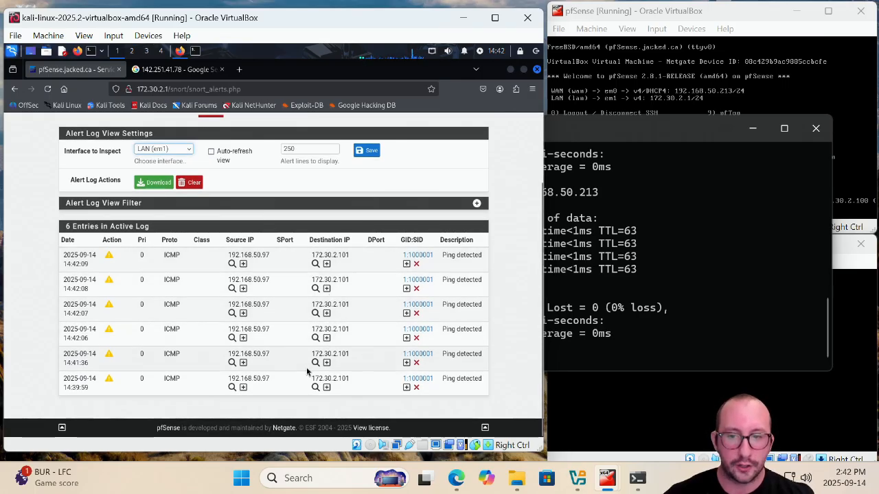
pyautogui.scroll(3, 245, 247)
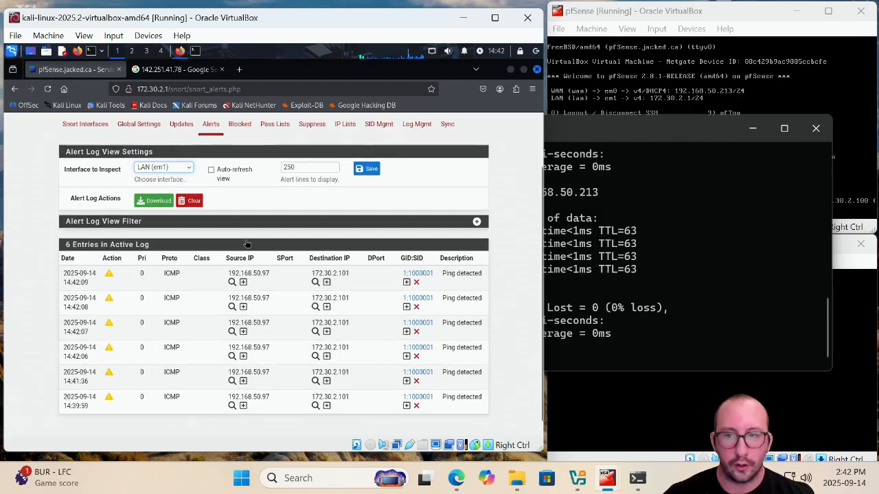
pyautogui.scroll(-3, 245, 244)
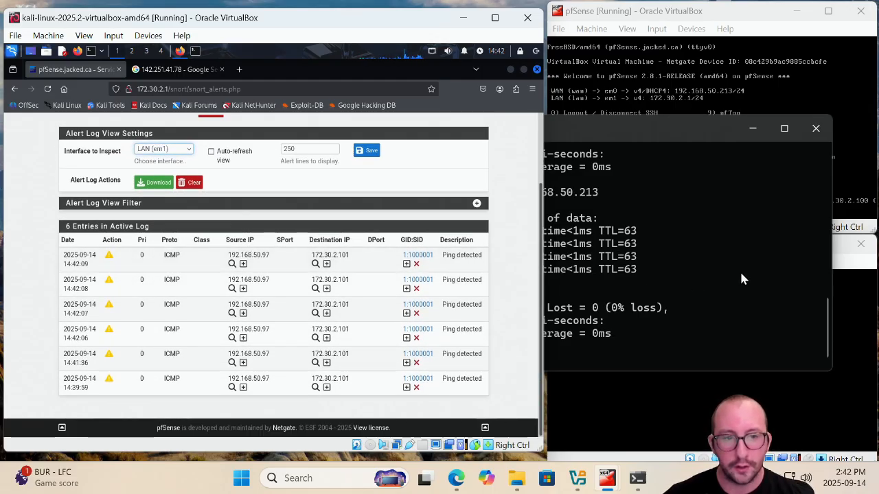
pyautogui.click(190, 183)
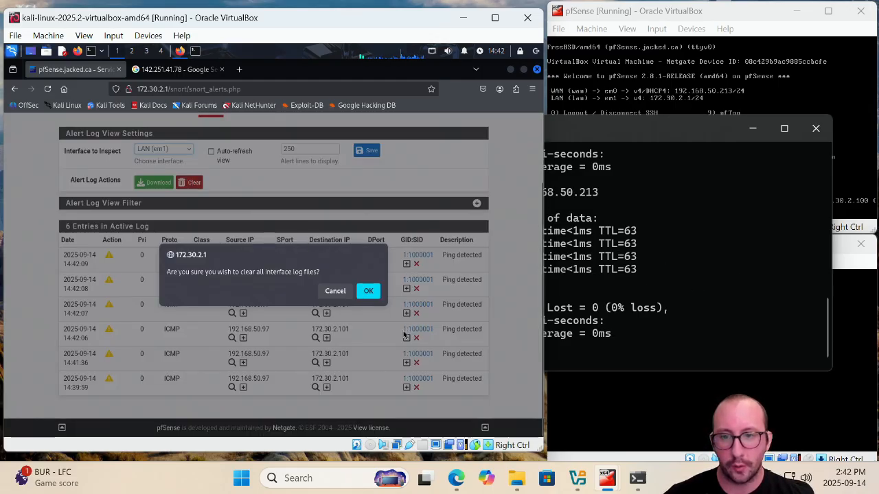
pyautogui.click(368, 291)
# Ping 192.168.50.213 once more and reload the Snort alerts page
pyautogui.click(701, 270)
pyautogui.press('Up')
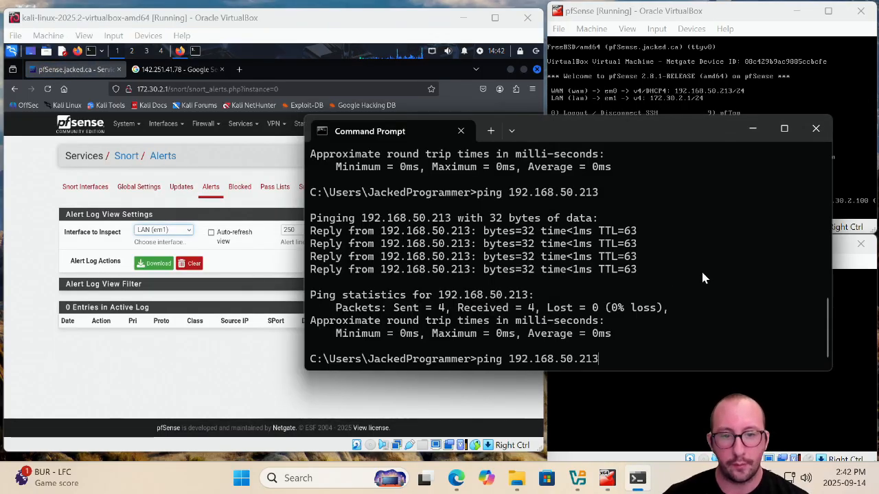
pyautogui.press('Return')
pyautogui.click(206, 366)
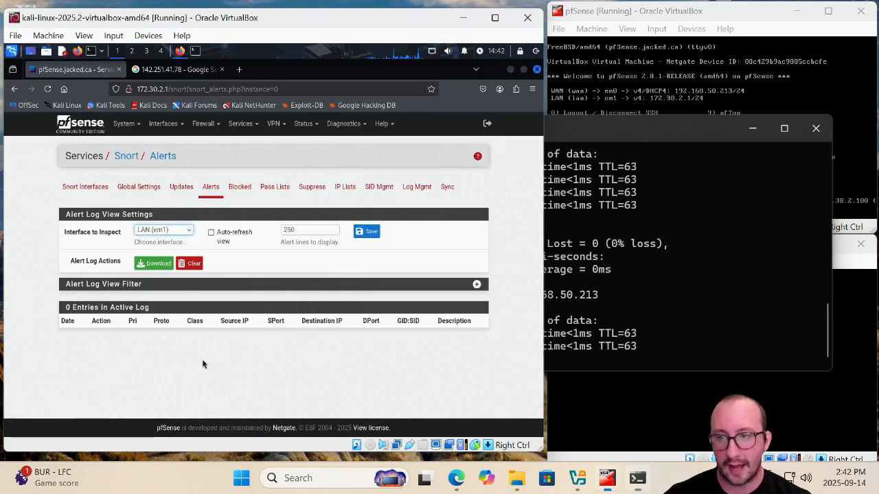
pyautogui.click(47, 88)
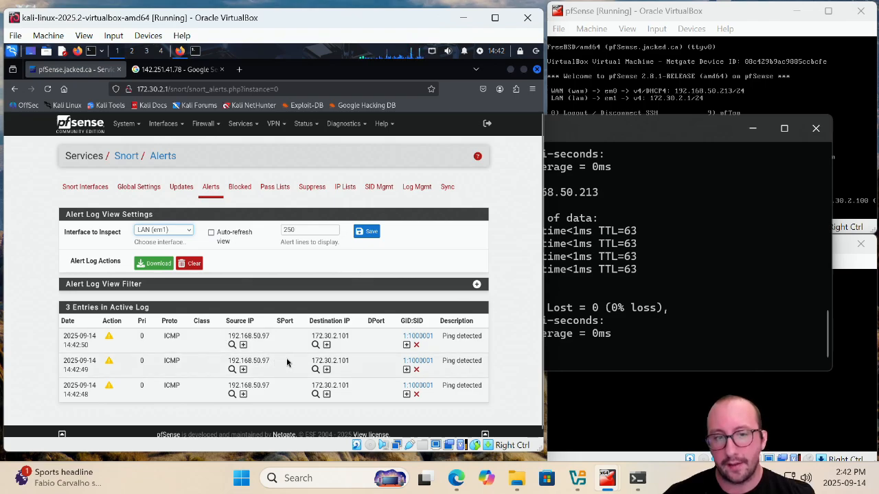
pyautogui.scroll(-1, 286, 363)
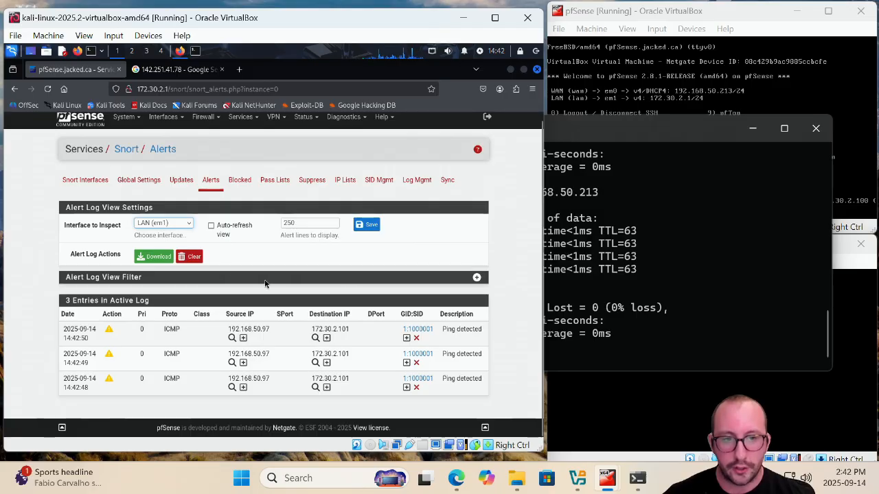
# Launch PuTTY from the Downloads folder and open an SSH session to 192.168.50.213
pyautogui.click(517, 478)
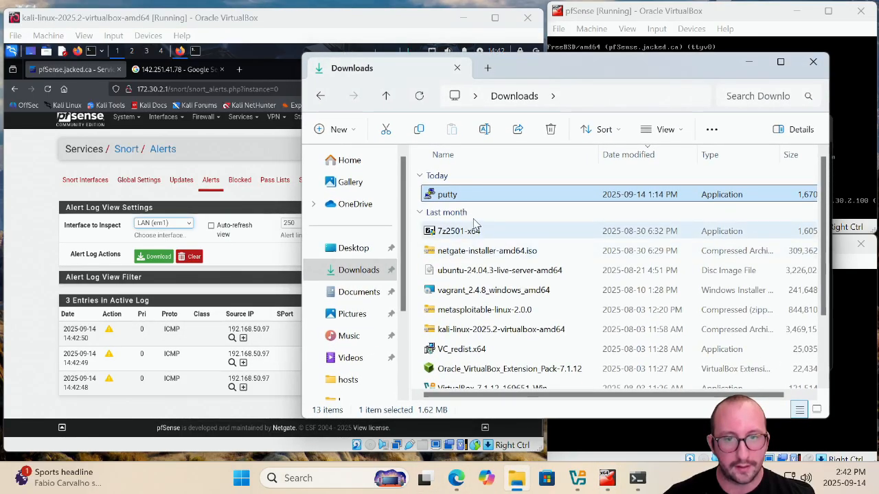
pyautogui.doubleClick(465, 196)
pyautogui.write('19')
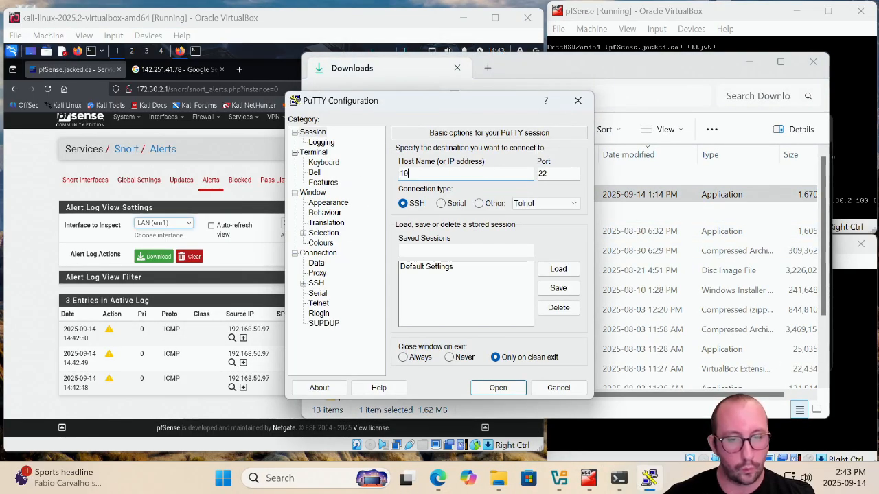
pyautogui.write('2.168.5')
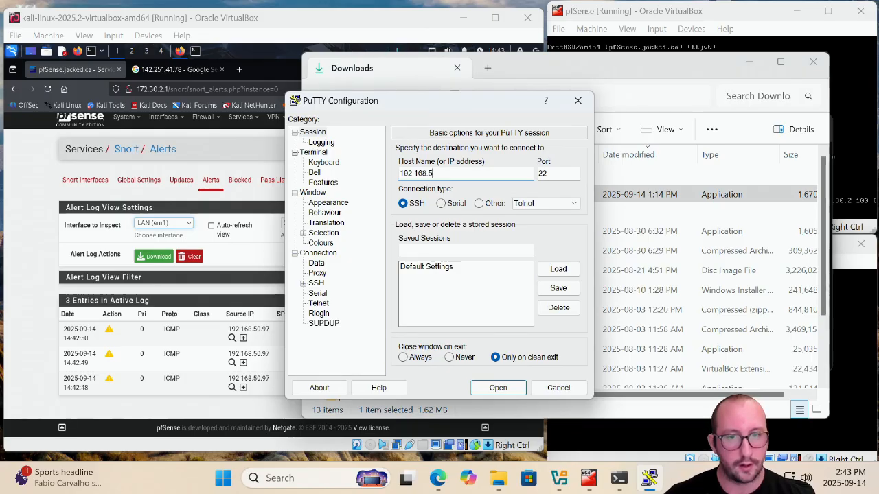
pyautogui.write('0.213')
pyautogui.press('Return')
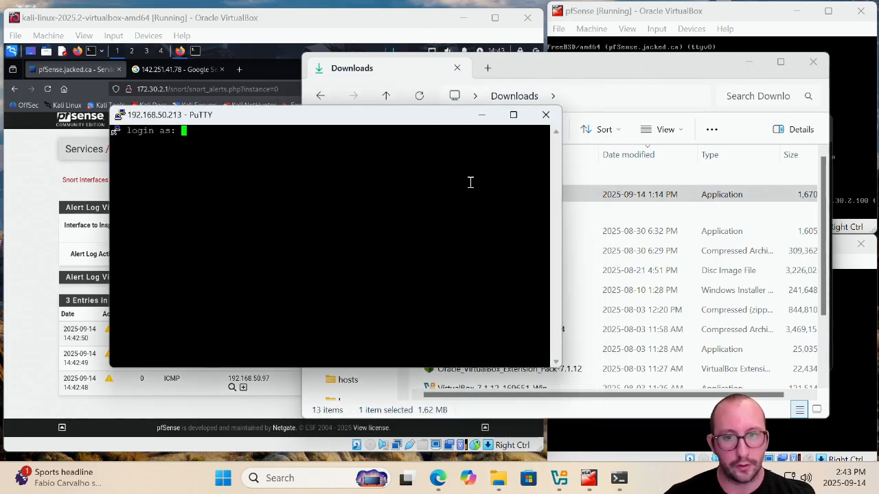
# Enter msfadmin as the SSH login name and reload the Snort alerts page
pyautogui.write('msfadmin')
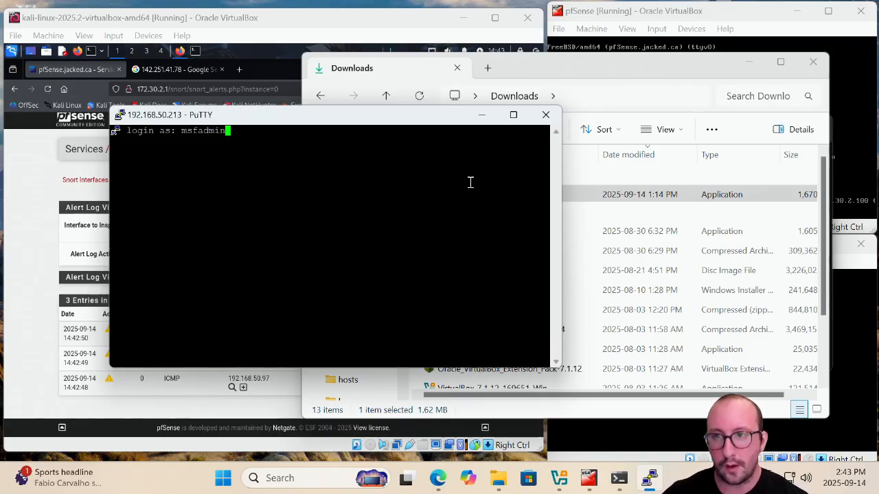
pyautogui.press('Return')
pyautogui.click(748, 62)
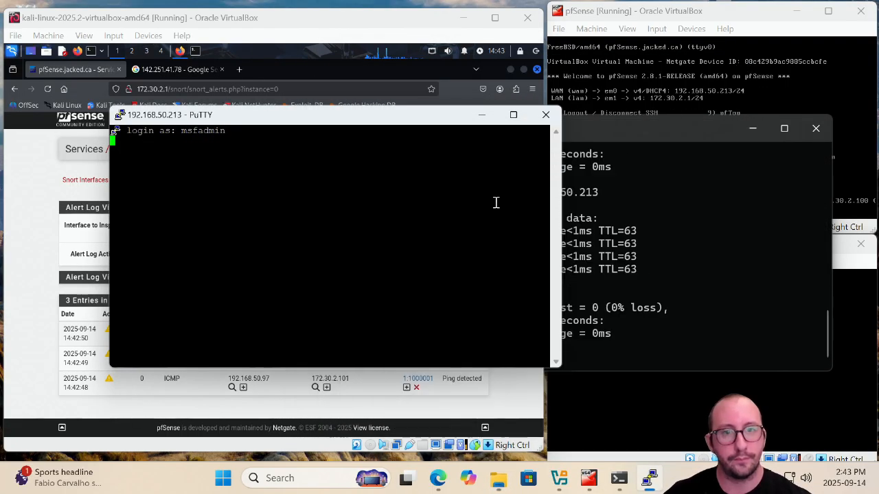
pyautogui.moveTo(401, 123); pyautogui.dragTo(618, 64)
pyautogui.click(47, 89)
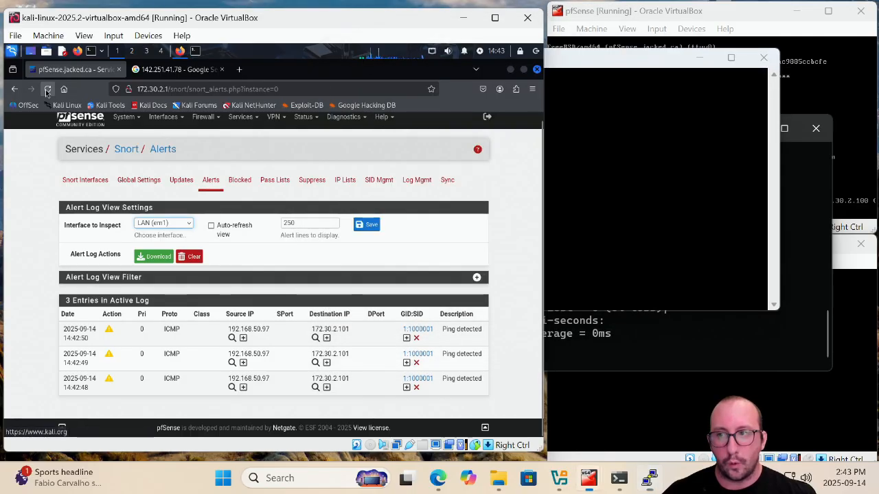
# Enter the account password to complete the SSH login
pyautogui.click(659, 216)
pyautogui.moveTo(560, 63); pyautogui.dragTo(610, 64)
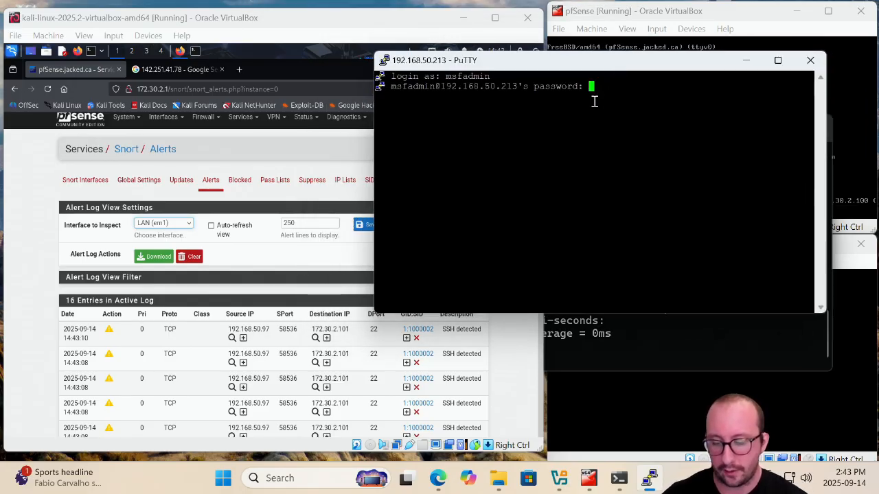
pyautogui.press('Return')
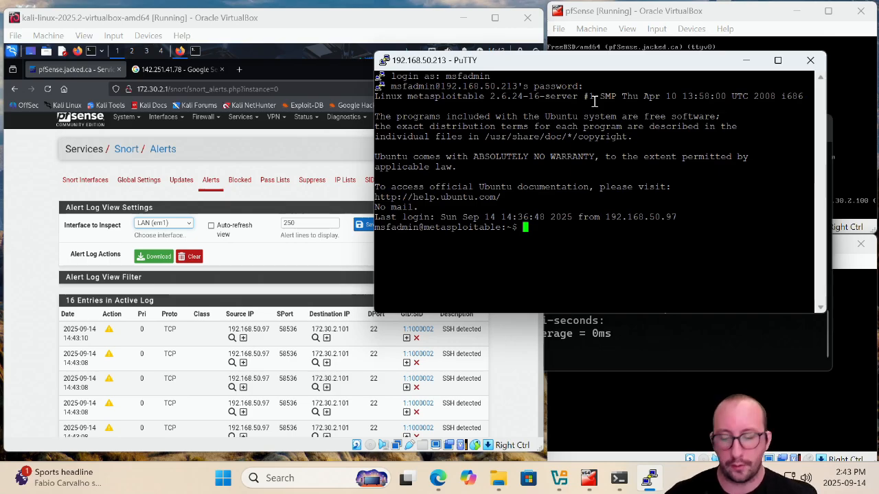
# Run ifconfig in the SSH session on Metasploitable, then return to the pfSense browser
pyautogui.write('ifocnfig')
pyautogui.press('Return')
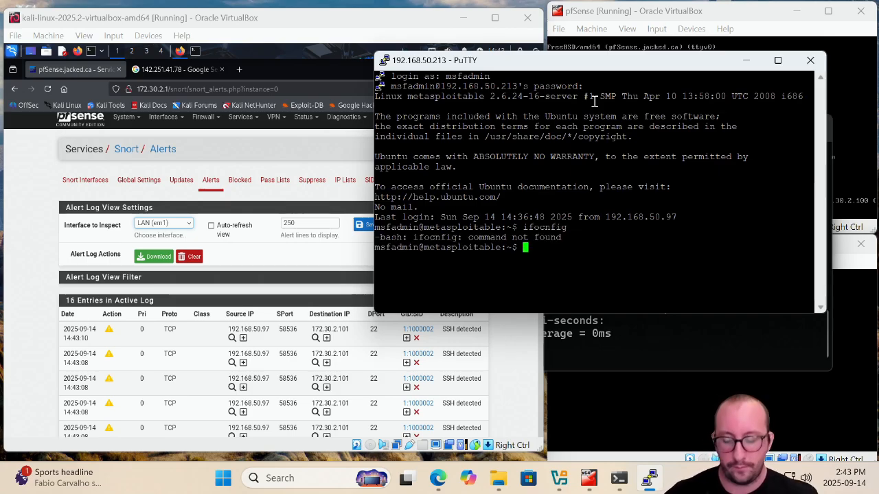
pyautogui.write('ifcofig')
pyautogui.press('BackSpace')
pyautogui.press('BackSpace')
pyautogui.press('BackSpace')
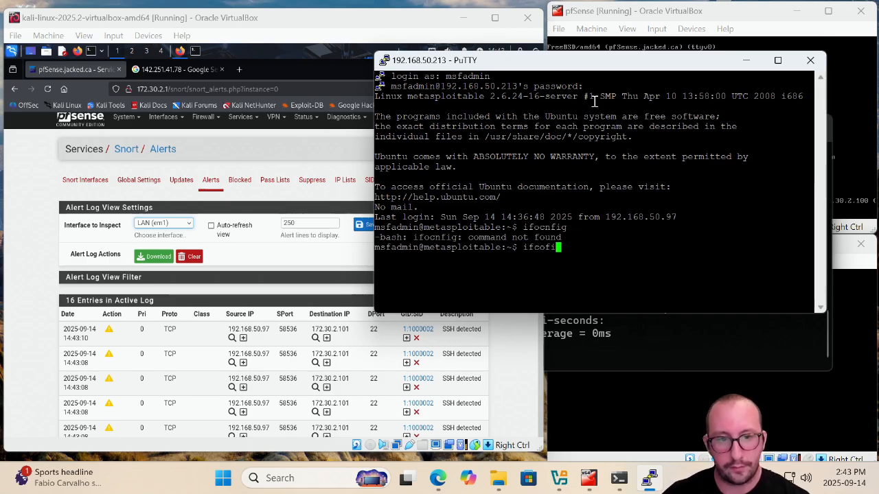
pyautogui.write('nfig')
pyautogui.press('Return')
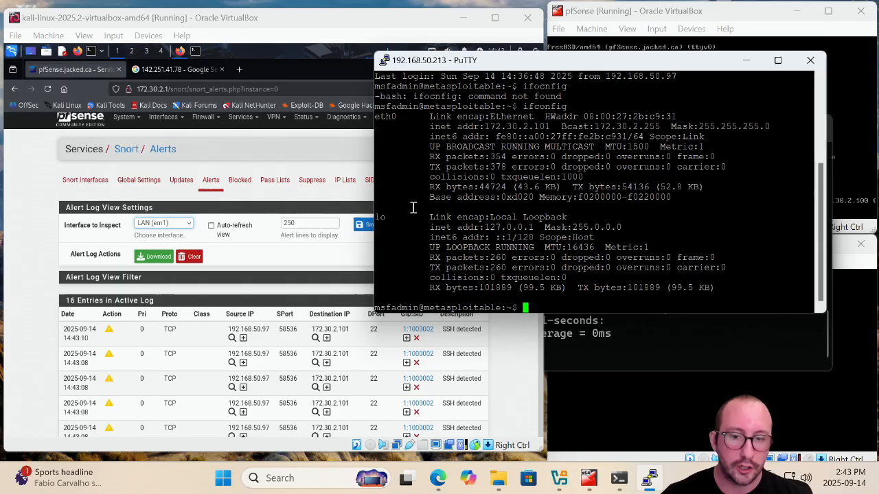
pyautogui.click(259, 167)
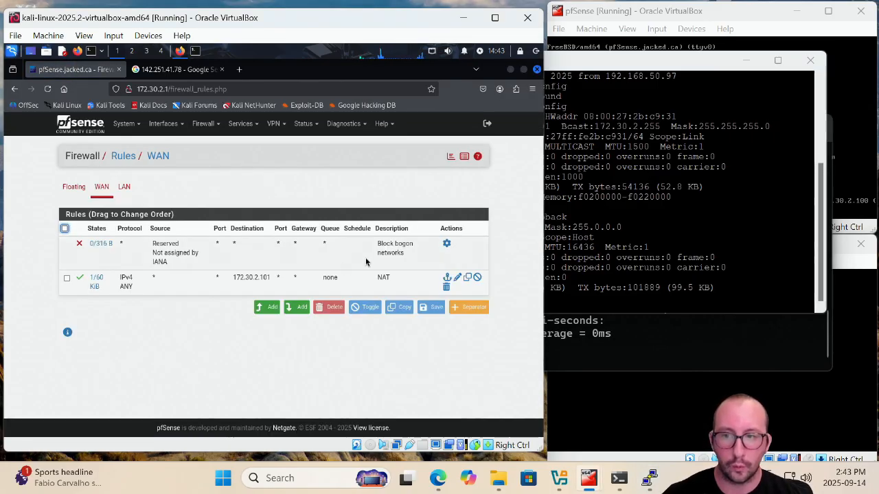
# Disable the block rule on the LAN firewall rules and apply the changes
pyautogui.click(126, 193)
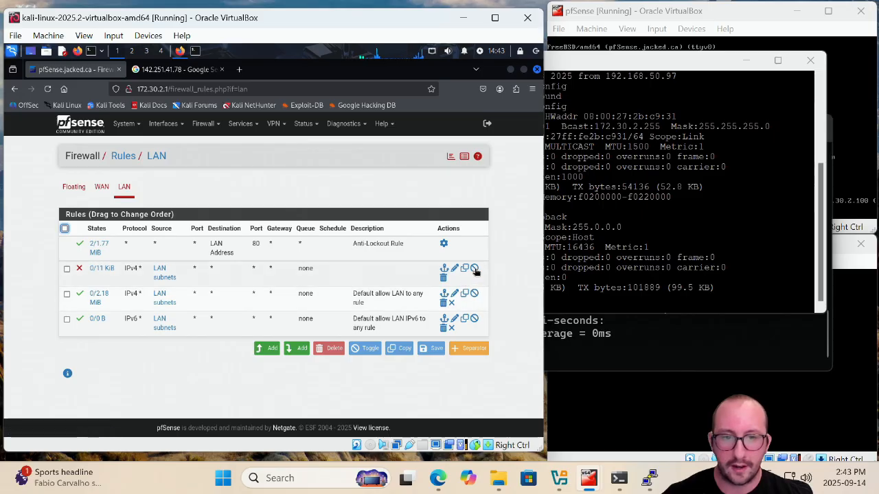
pyautogui.click(474, 268)
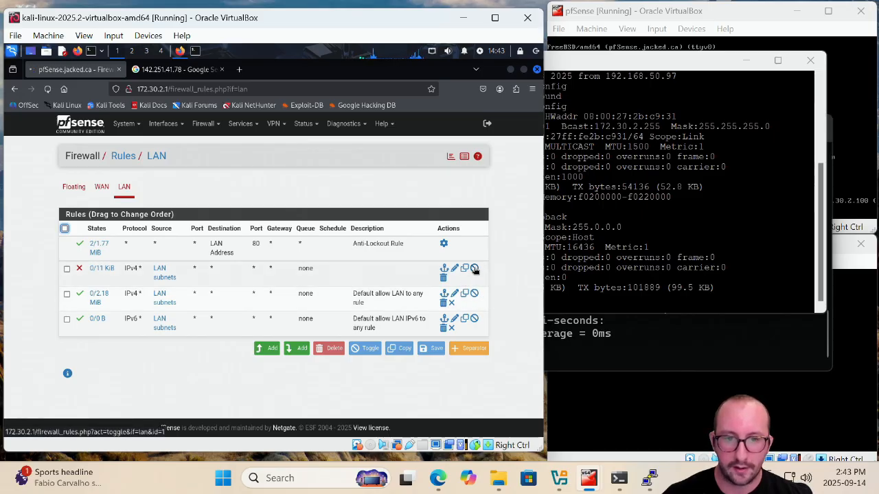
pyautogui.click(454, 198)
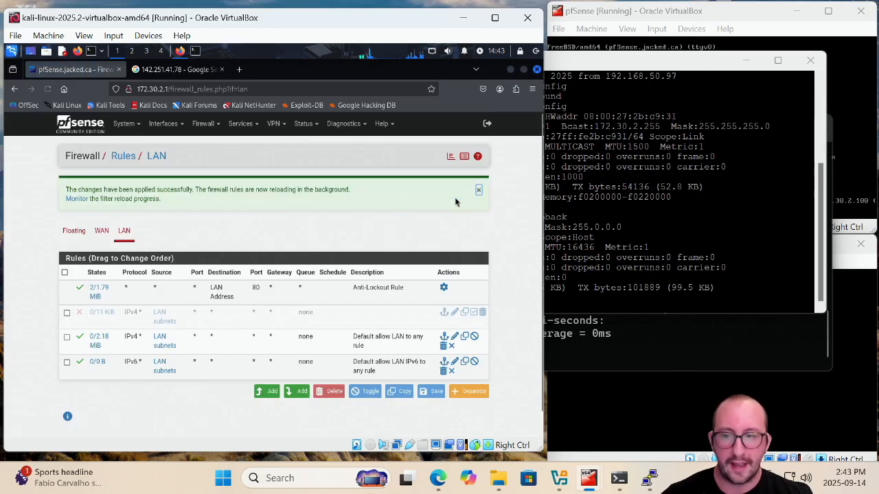
# Ping google.com from the Metasploitable SSH session
pyautogui.click(695, 263)
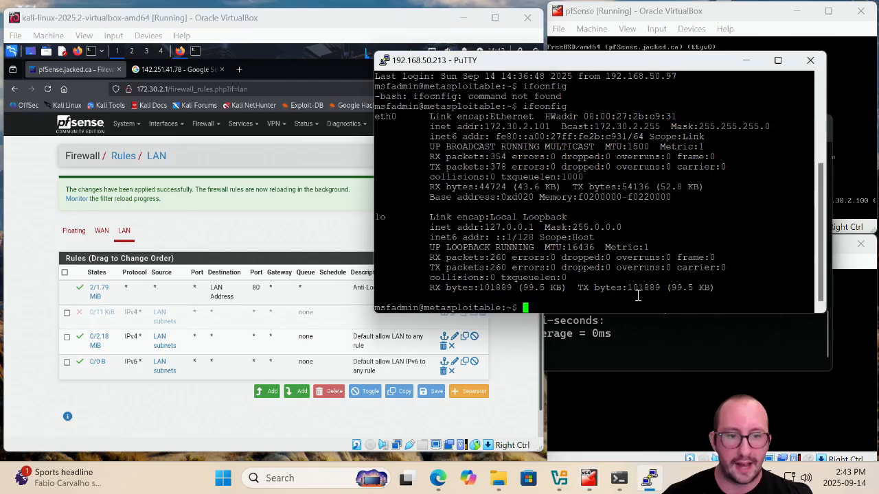
pyautogui.write('ping')
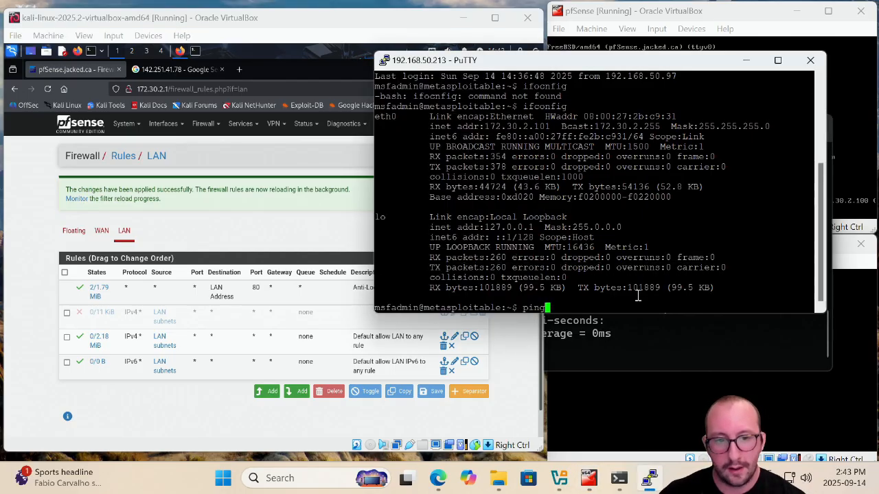
pyautogui.write(' google.com')
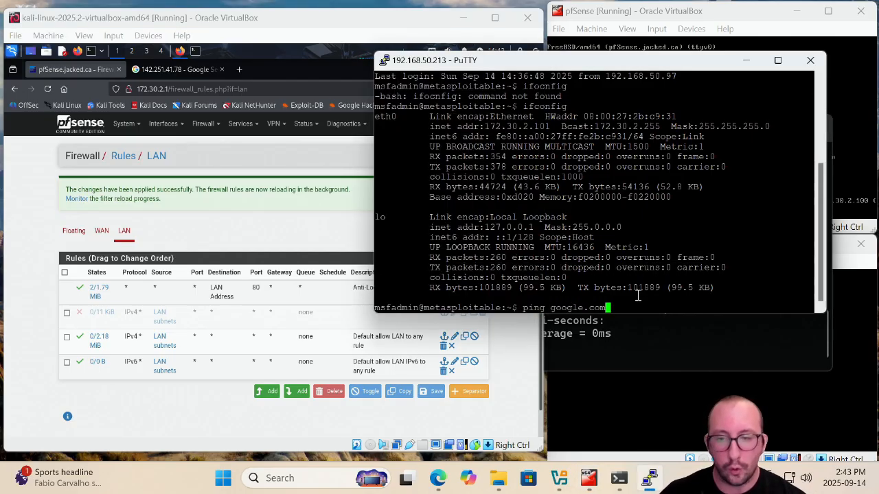
pyautogui.press('Return')
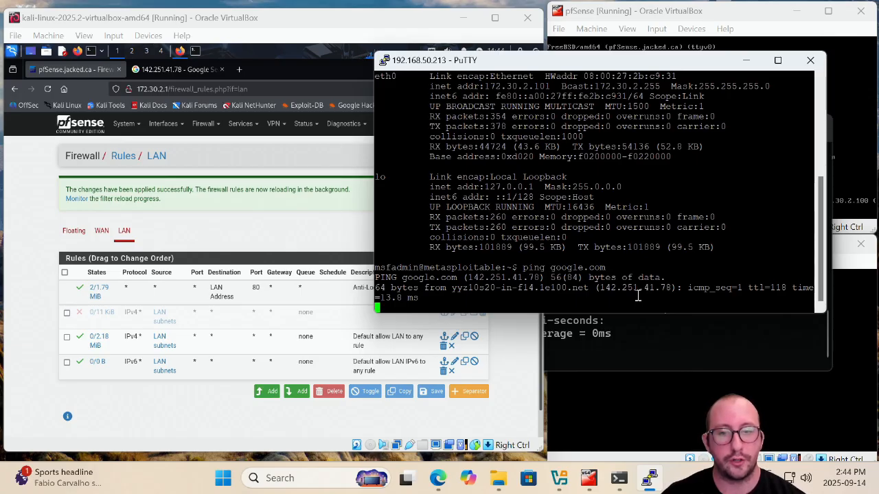
# Open the Snort Alerts page and examine the newest ping and SSH alert entries and their source IPs
pyautogui.click(271, 232)
pyautogui.click(242, 124)
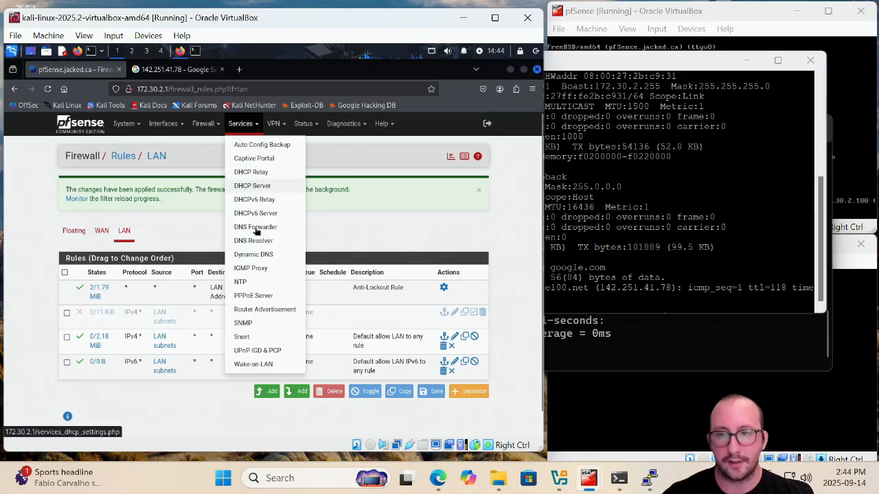
pyautogui.click(241, 337)
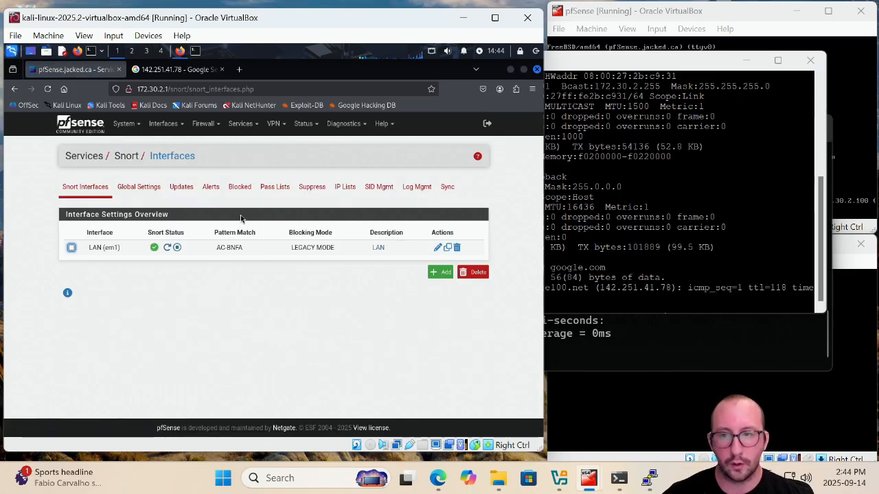
pyautogui.click(211, 186)
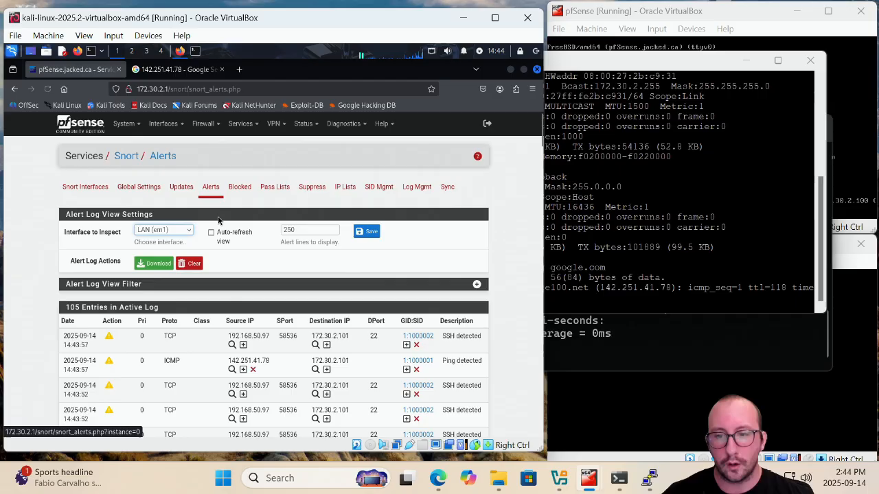
pyautogui.scroll(-3, 255, 275)
pyautogui.scroll(2, 263, 268)
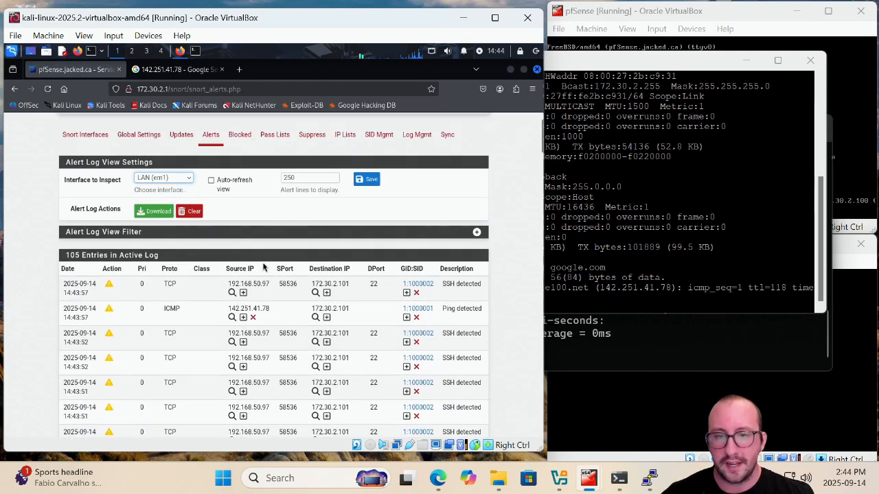
pyautogui.moveTo(228, 309); pyautogui.dragTo(278, 314)
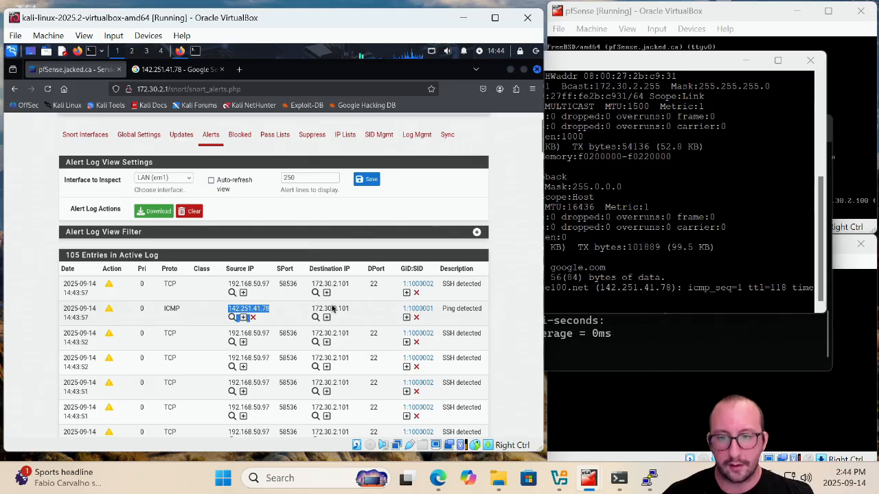
# Review Snort's Blocked hosts list and the Pass Lists page
pyautogui.click(242, 137)
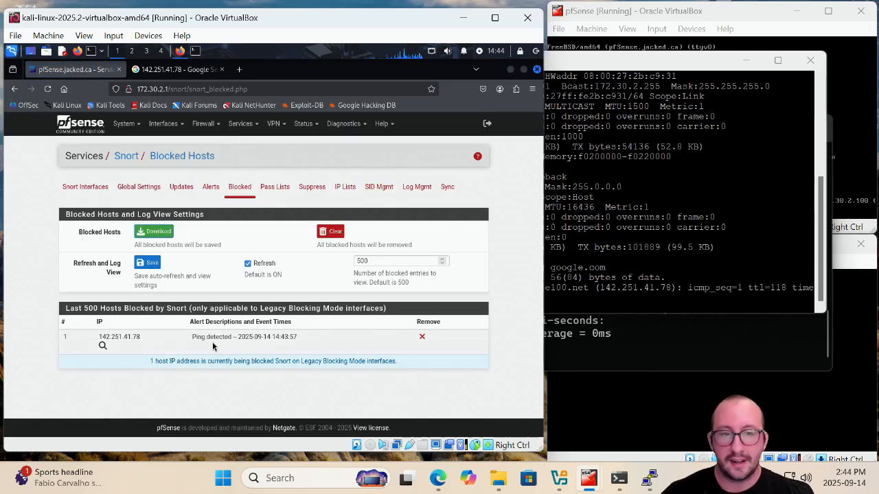
pyautogui.click(281, 188)
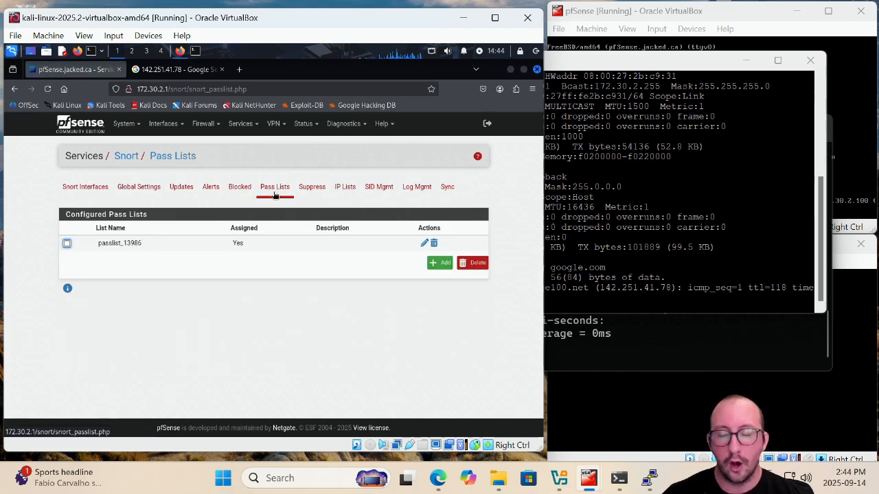
pyautogui.click(240, 188)
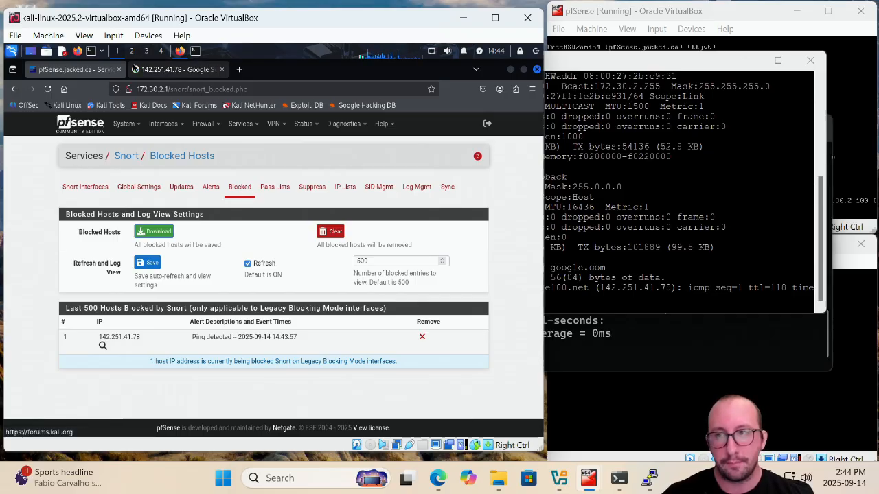
# Rerun the ping to 172.30.2.101 in the Kali terminal, stop it, and close the terminal
pyautogui.click(195, 53)
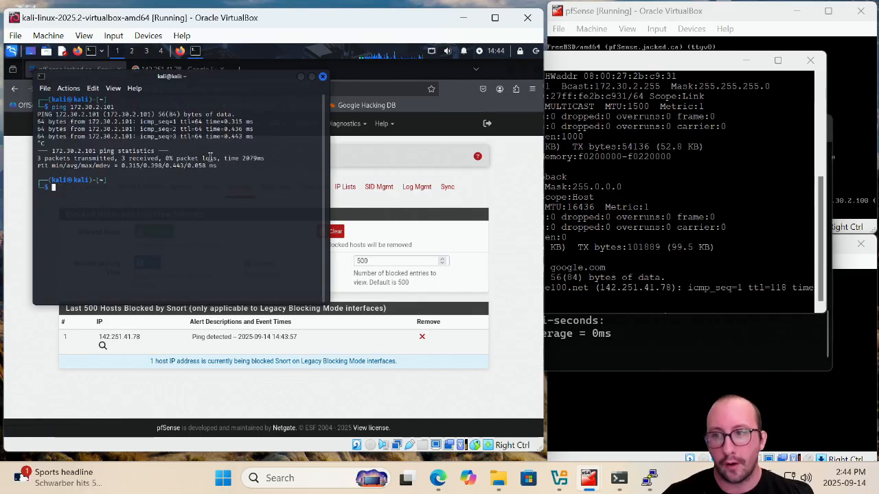
pyautogui.press('Up')
pyautogui.press('Return')
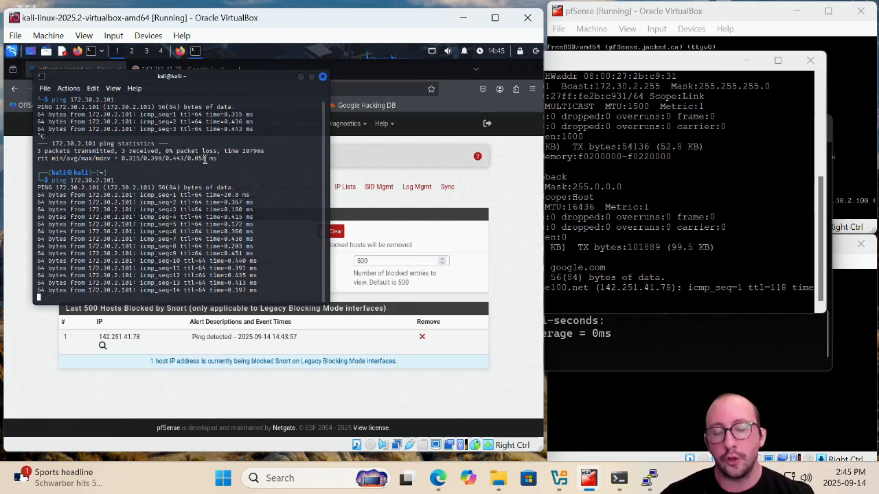
pyautogui.hotkey('ctrl', 'c')
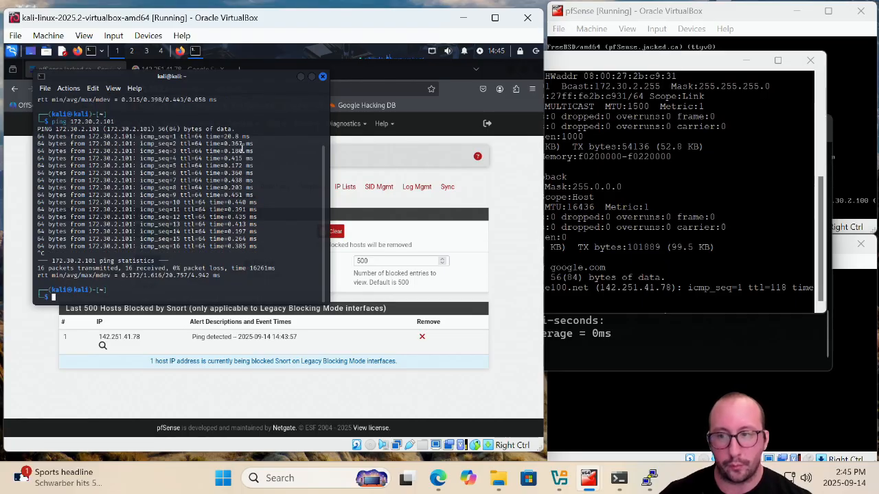
pyautogui.click(323, 77)
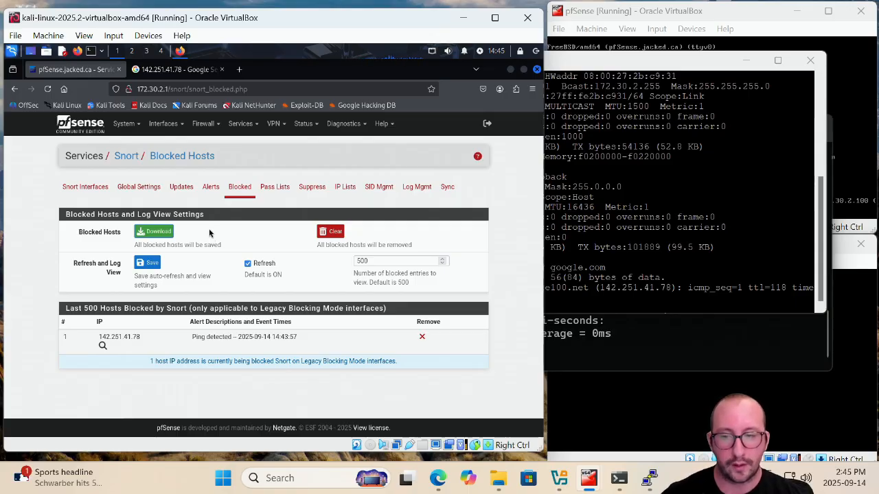
# Close the PuTTY session window and the Windows command prompt window
pyautogui.click(272, 197)
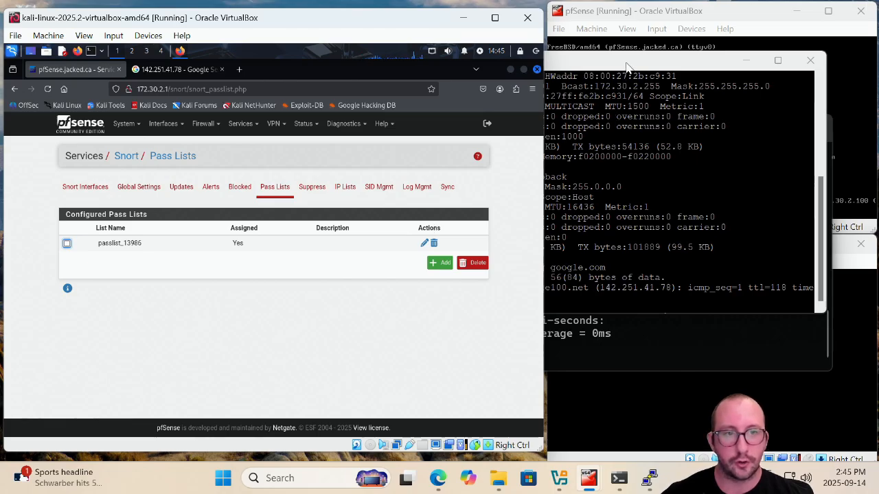
pyautogui.moveTo(626, 66); pyautogui.dragTo(658, 125)
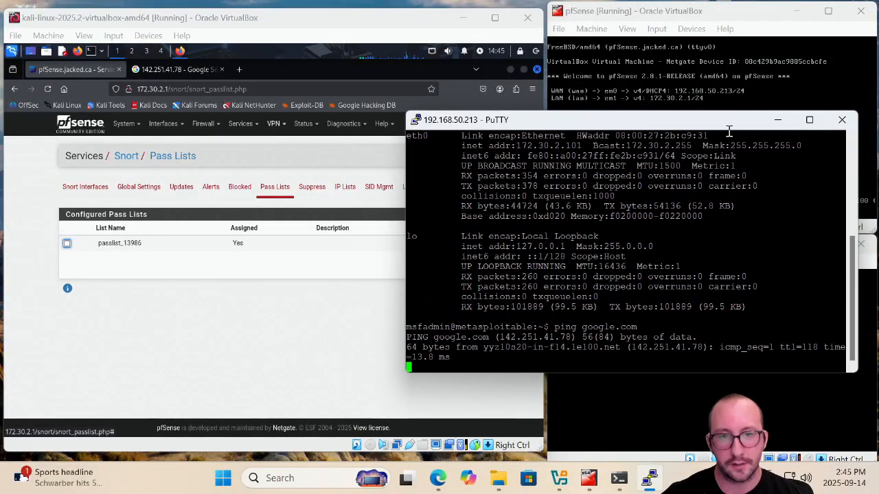
pyautogui.click(842, 119)
pyautogui.click(456, 288)
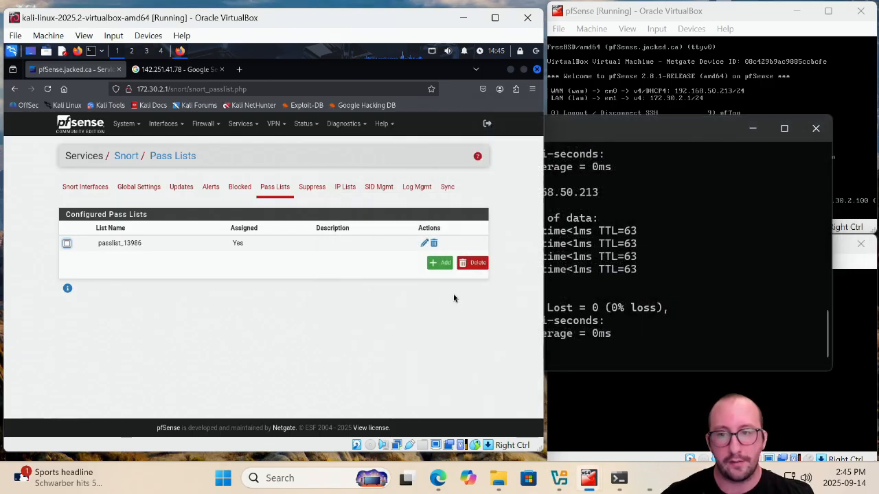
pyautogui.click(820, 127)
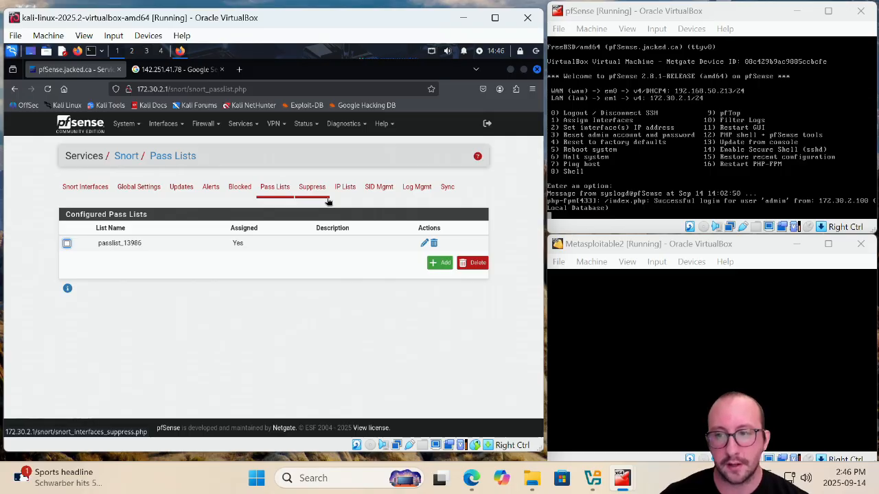
# Re-enable the block rule in the LAN firewall rules and apply the changes
pyautogui.click(210, 188)
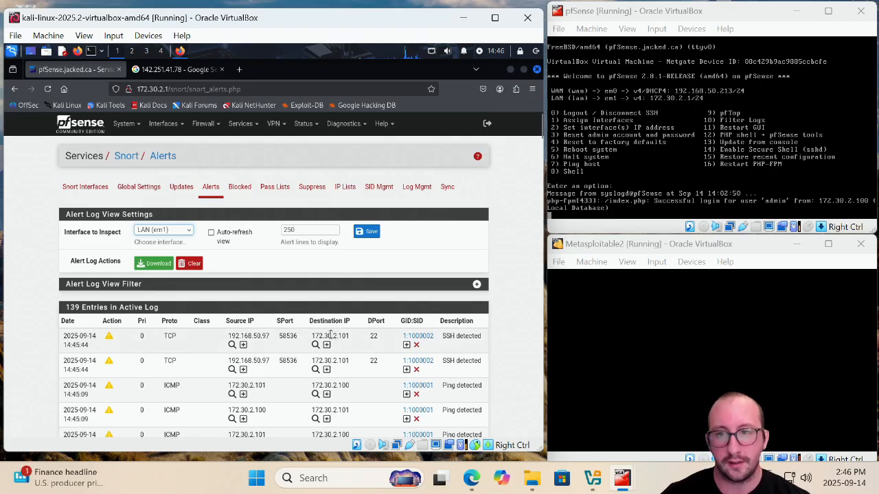
pyautogui.click(203, 124)
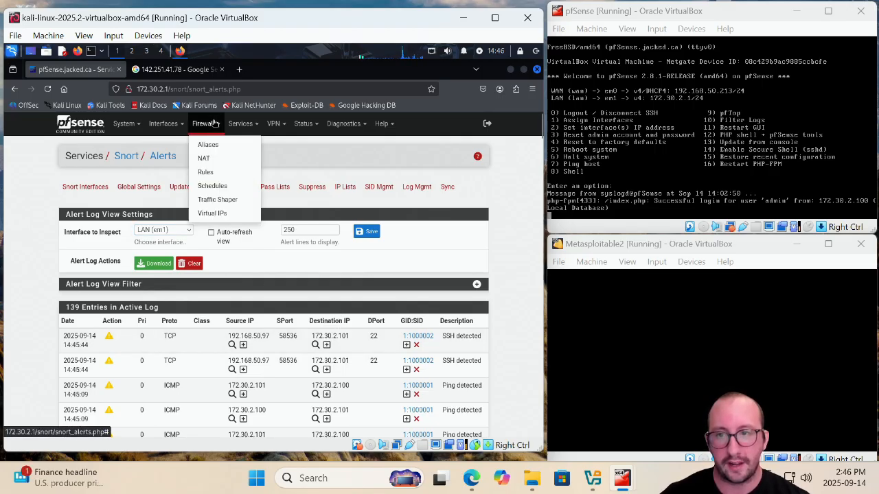
pyautogui.click(208, 172)
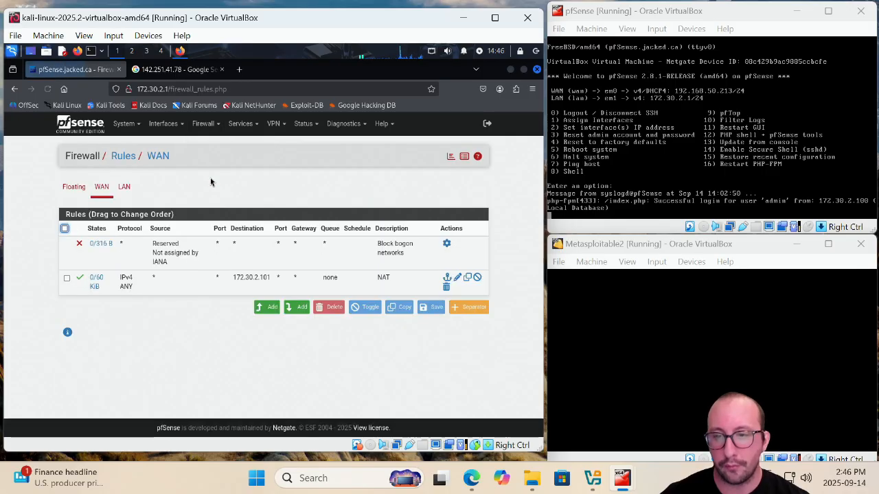
pyautogui.click(127, 187)
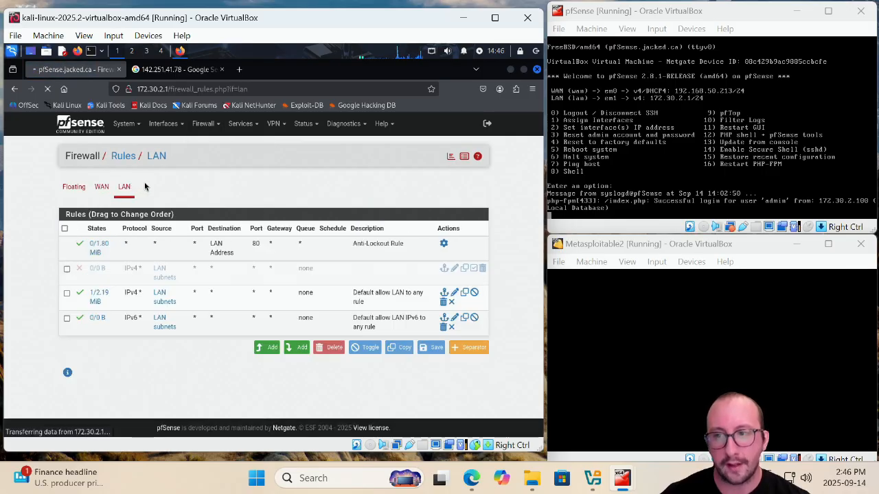
pyautogui.click(474, 269)
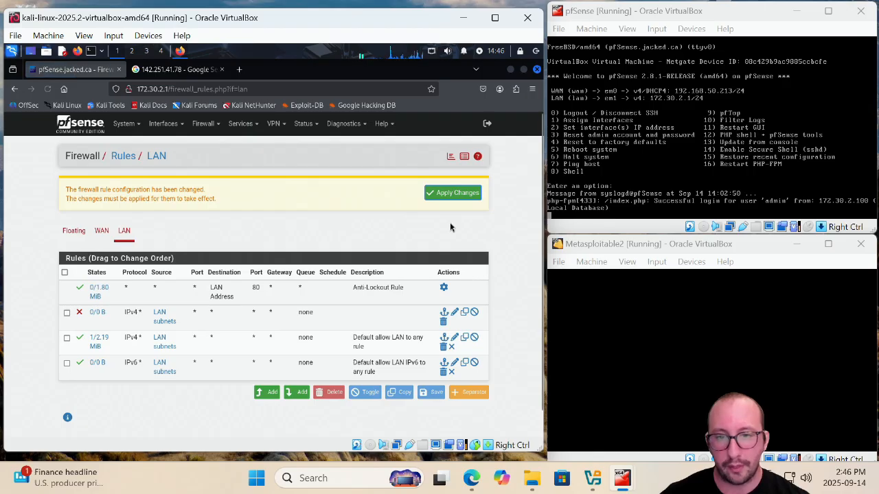
pyautogui.click(443, 201)
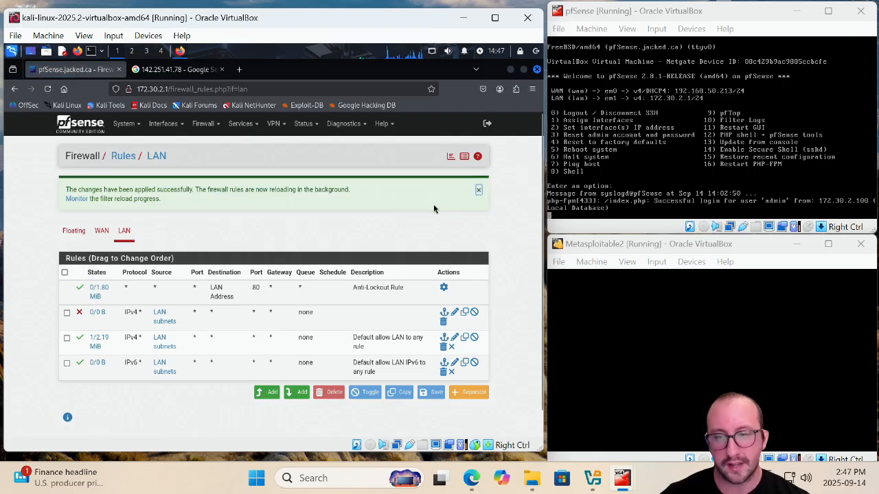